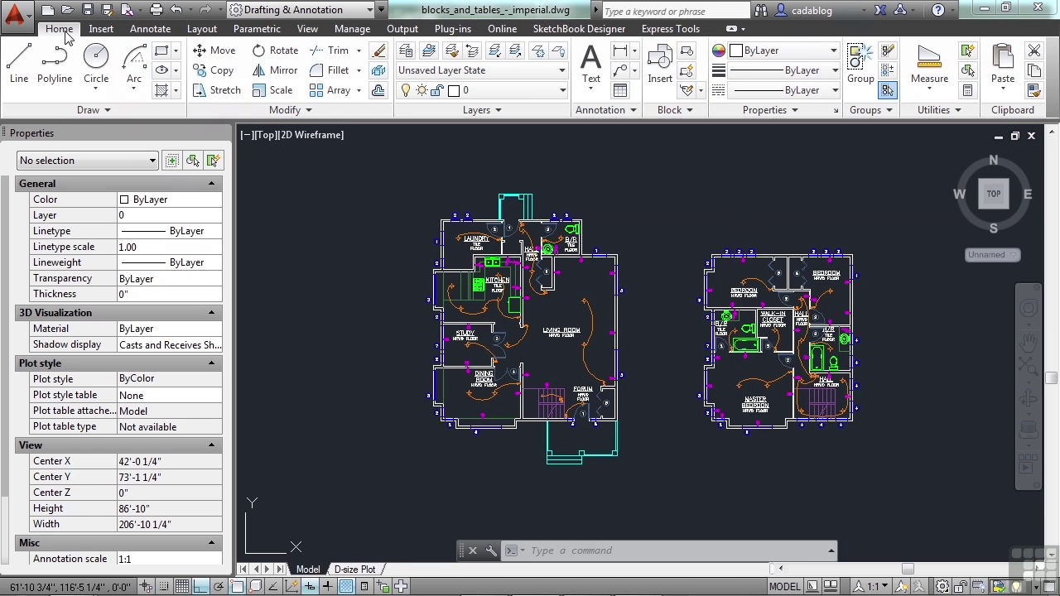
Identify the coordinates of the center of the upper living room light fixture with the ID Point tool
{"action": "left_click", "coordinate": [950, 111]}
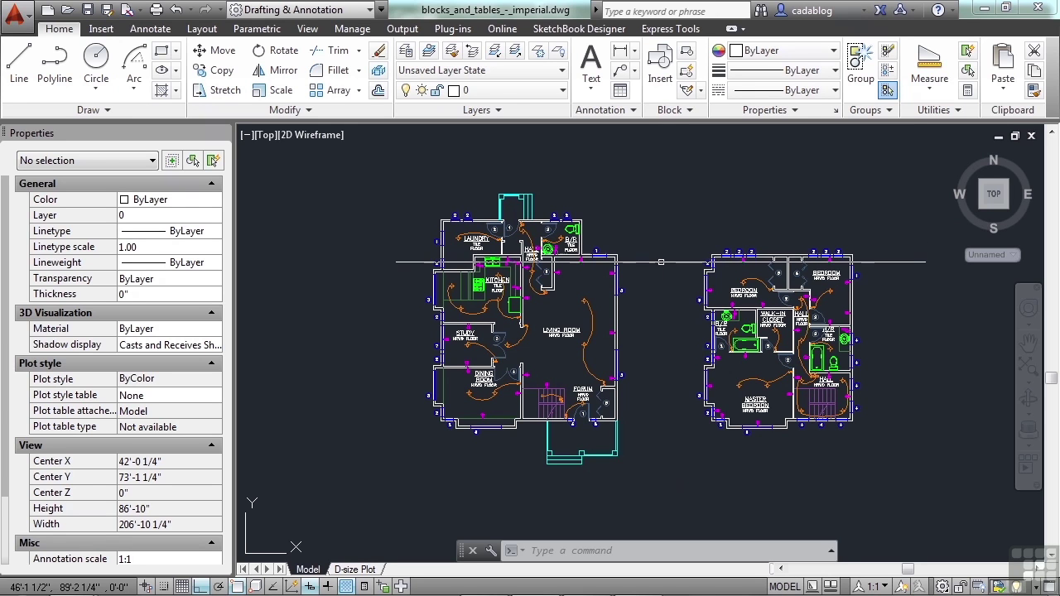
{"action": "middle_click_drag", "start_coordinate": [661, 260], "coordinate": [655, 257]}
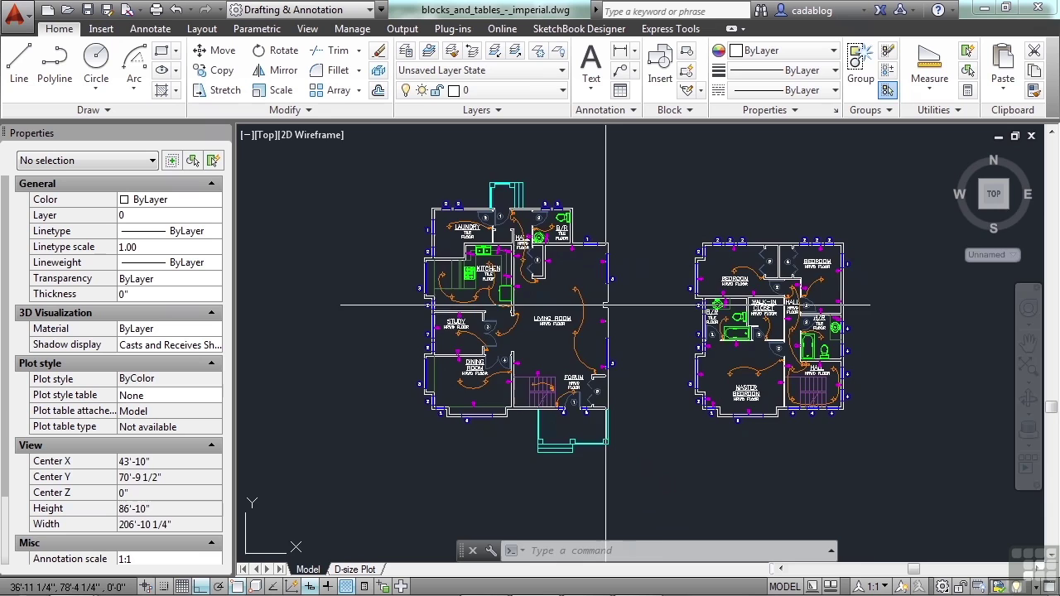
{"action": "scroll", "coordinate": [575, 312], "scroll_direction": "up", "scroll_amount": 6}
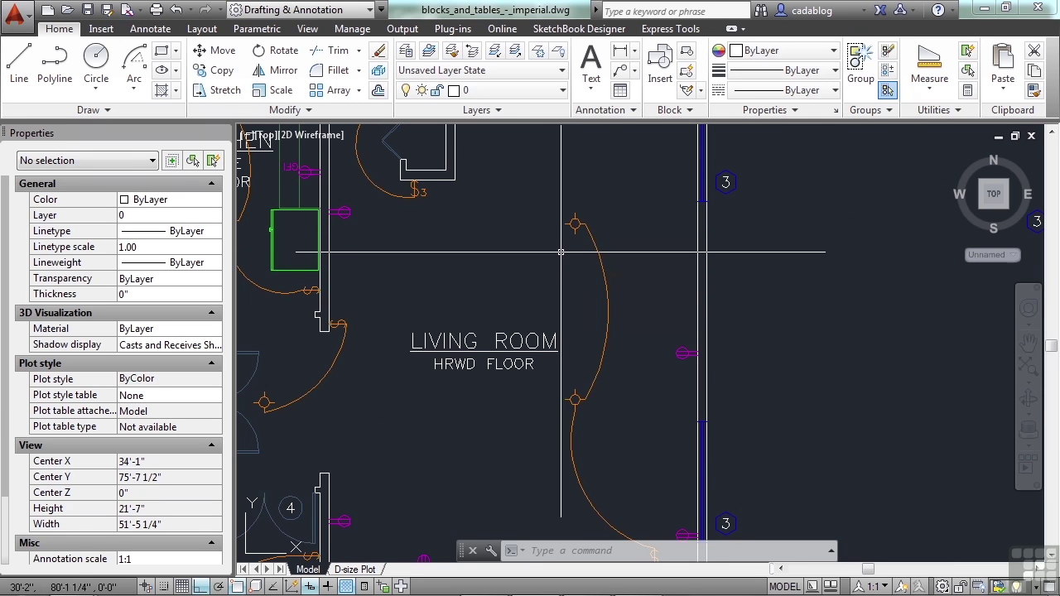
{"action": "left_click", "coordinate": [940, 110]}
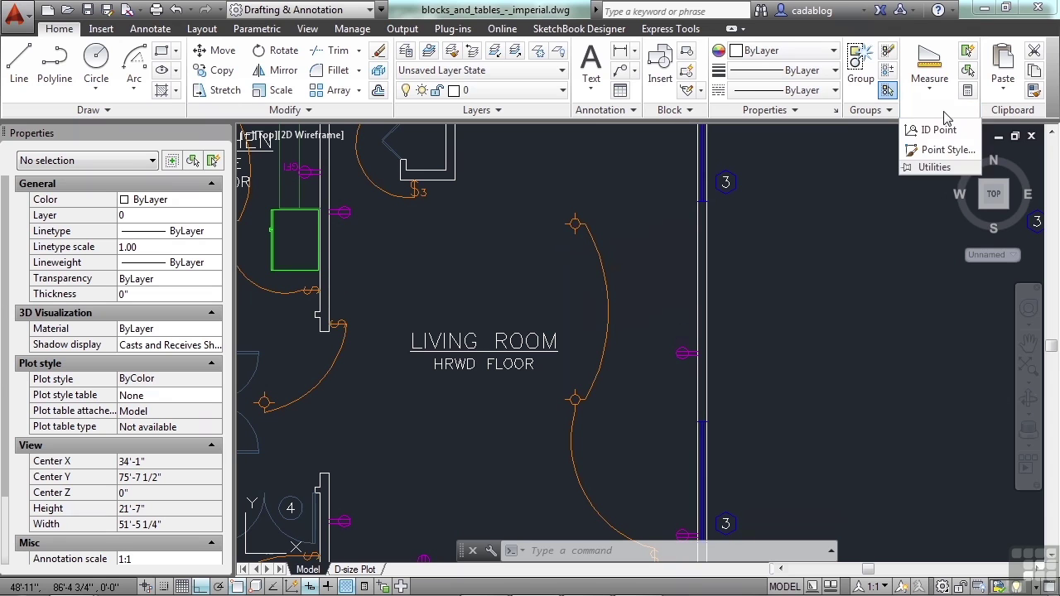
{"action": "left_click", "coordinate": [940, 131]}
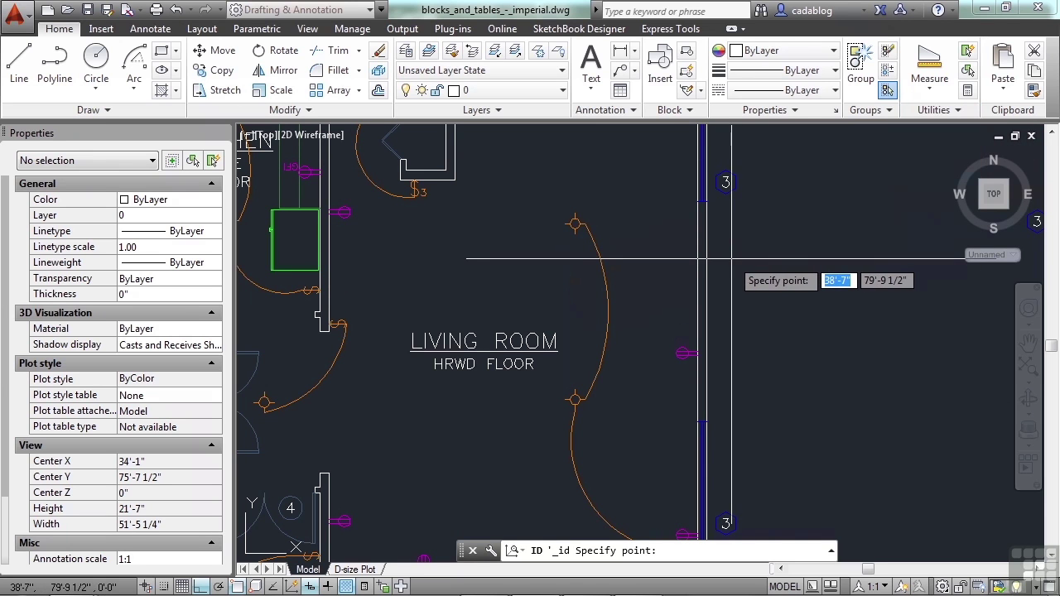
{"action": "scroll", "coordinate": [561, 232], "scroll_direction": "up", "scroll_amount": 5}
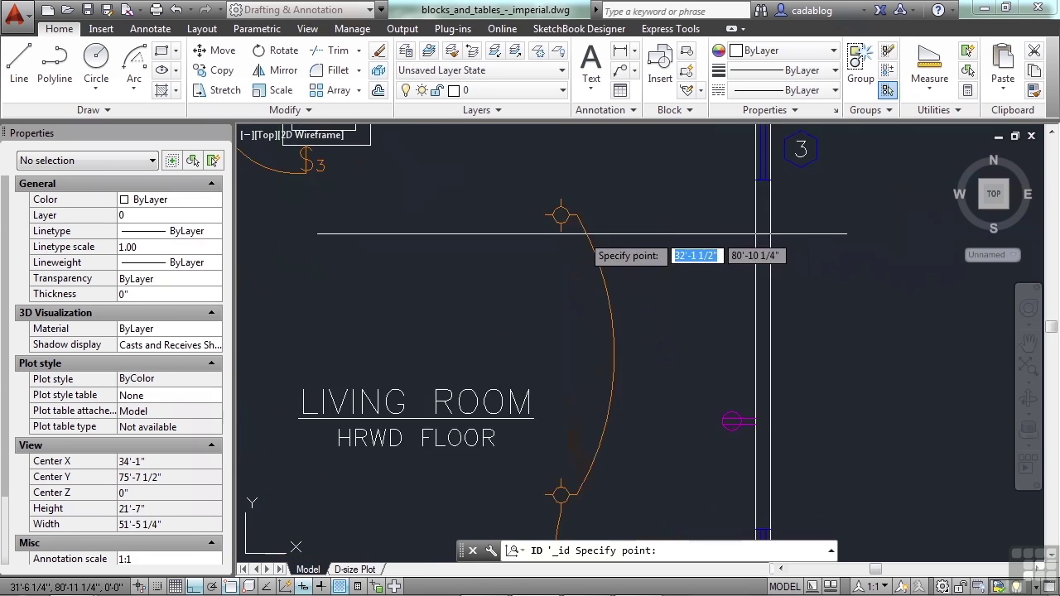
{"action": "left_click", "coordinate": [531, 187]}
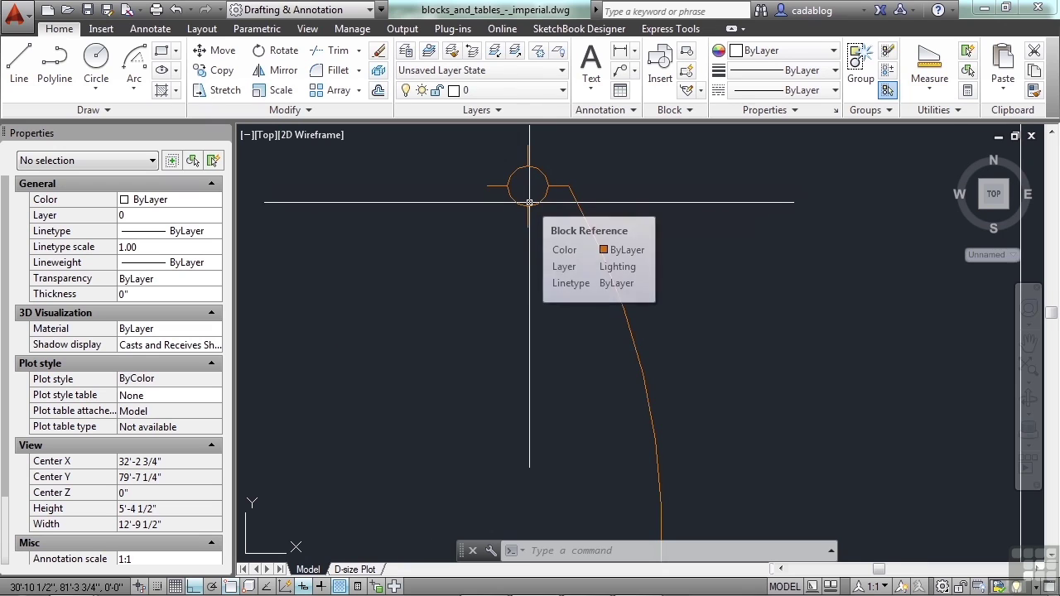
Open the expanded command history and read the identified point's X, Y and Z coordinates
{"action": "scroll", "coordinate": [580, 202], "scroll_direction": "down", "scroll_amount": 4}
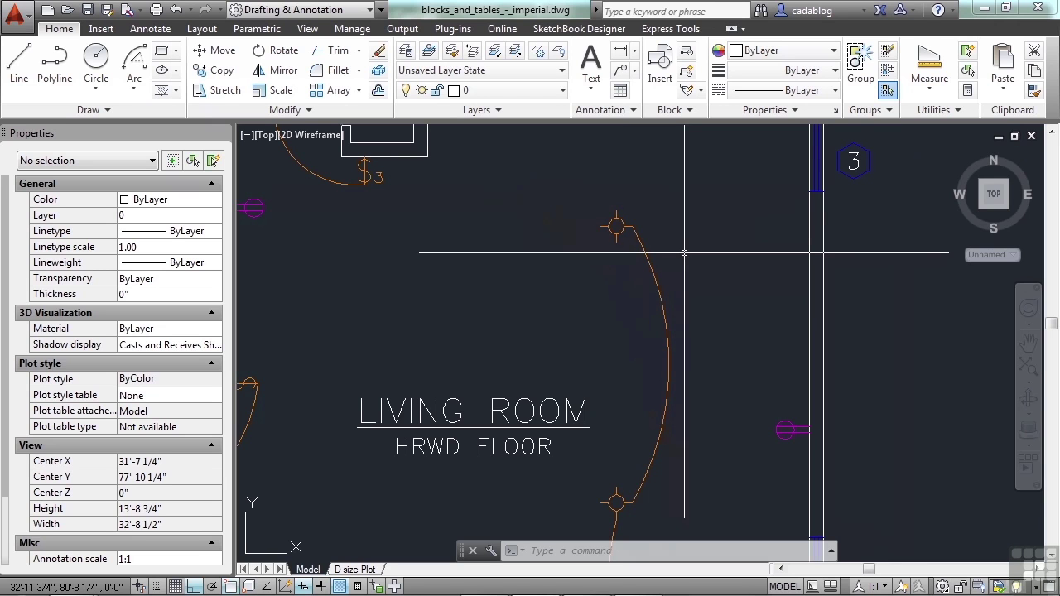
{"action": "key", "text": "F2"}
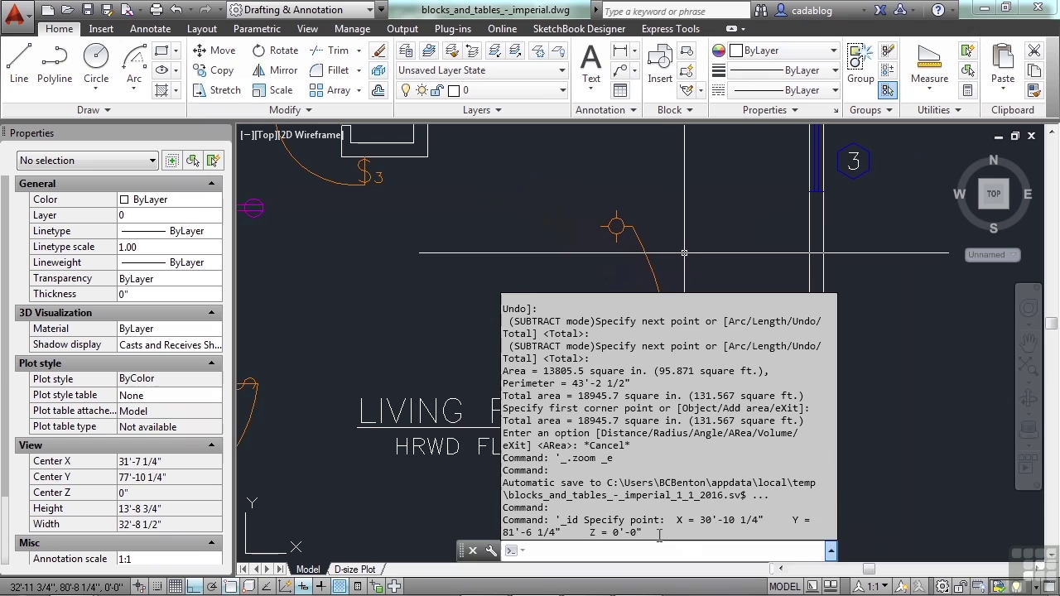
{"action": "left_click_drag", "start_coordinate": [643, 533], "coordinate": [674, 521]}
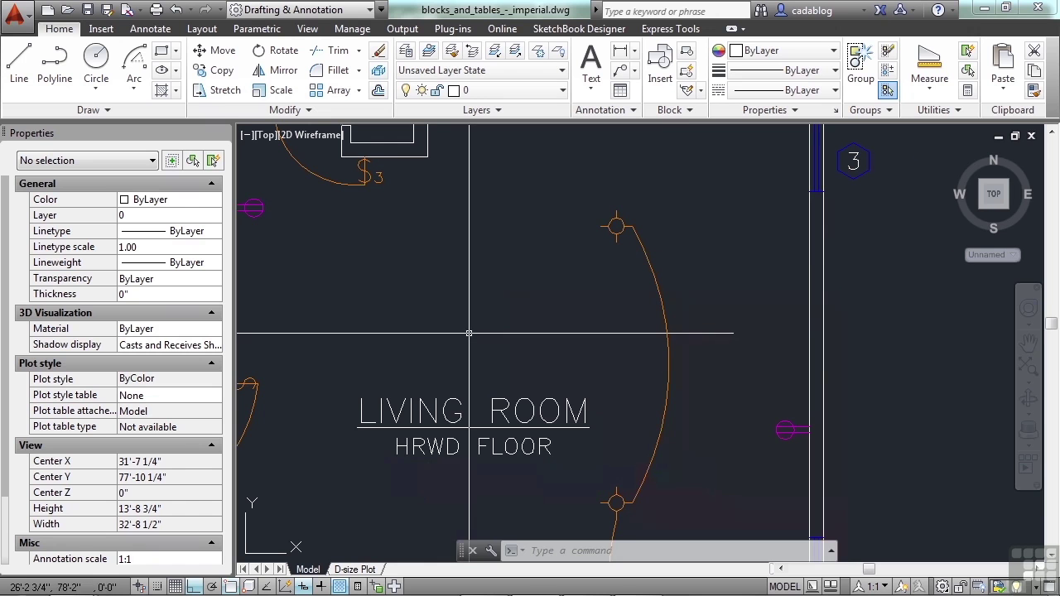
{"action": "scroll", "coordinate": [542, 278], "scroll_direction": "down", "scroll_amount": 2}
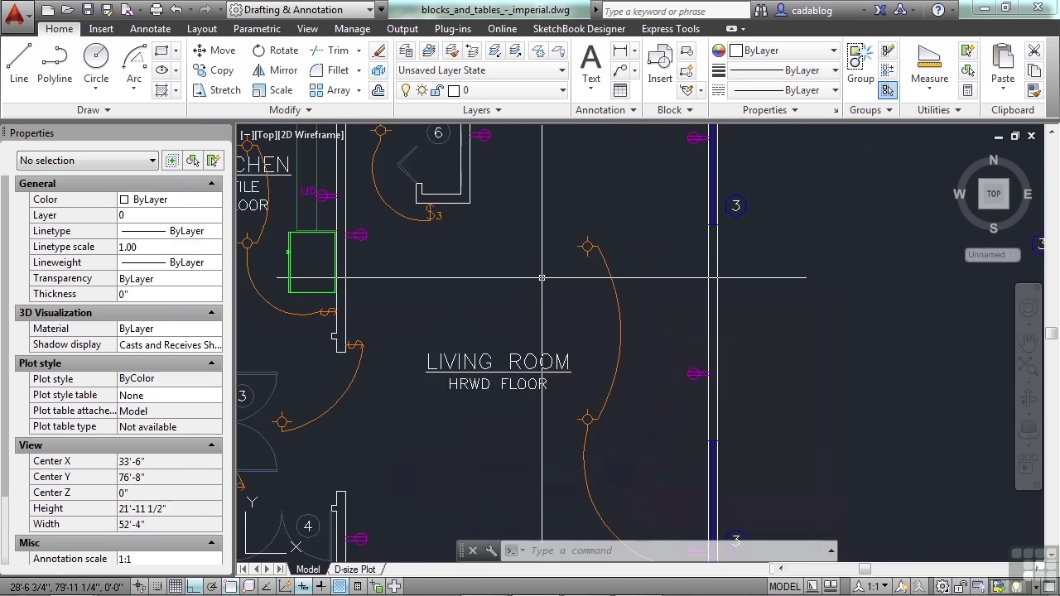
{"action": "scroll", "coordinate": [541, 278], "scroll_direction": "down", "scroll_amount": 6}
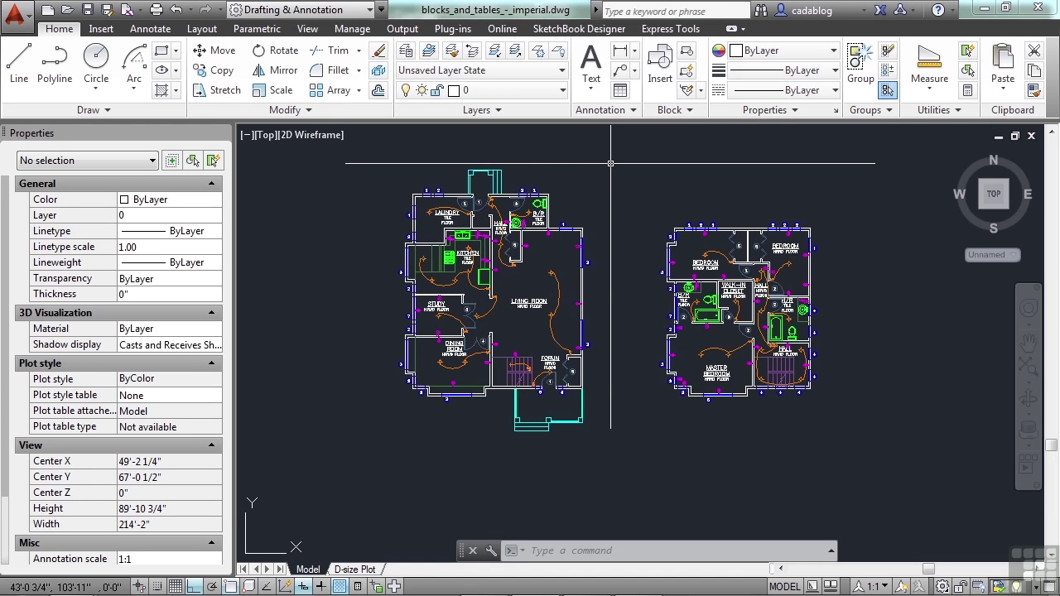
{"action": "type", "text": "MEA"}
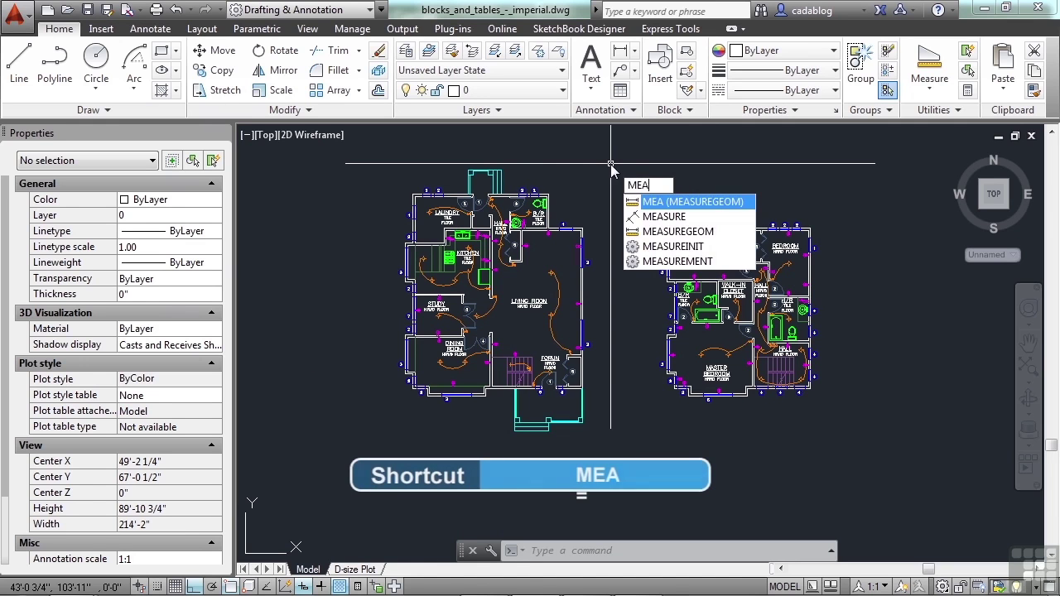
{"action": "key", "text": "Escape"}
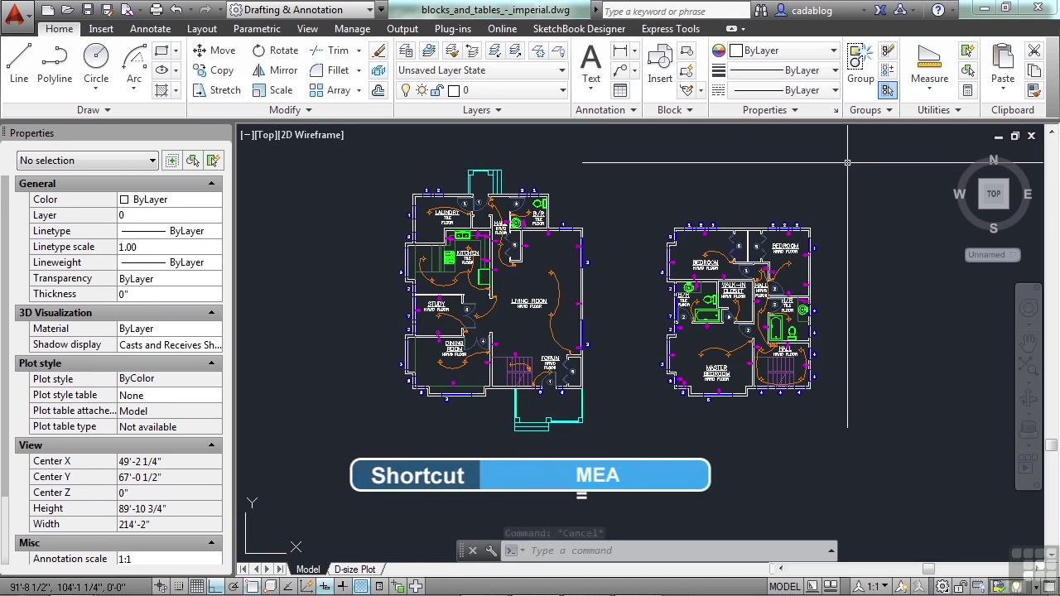
{"action": "left_click", "coordinate": [934, 88]}
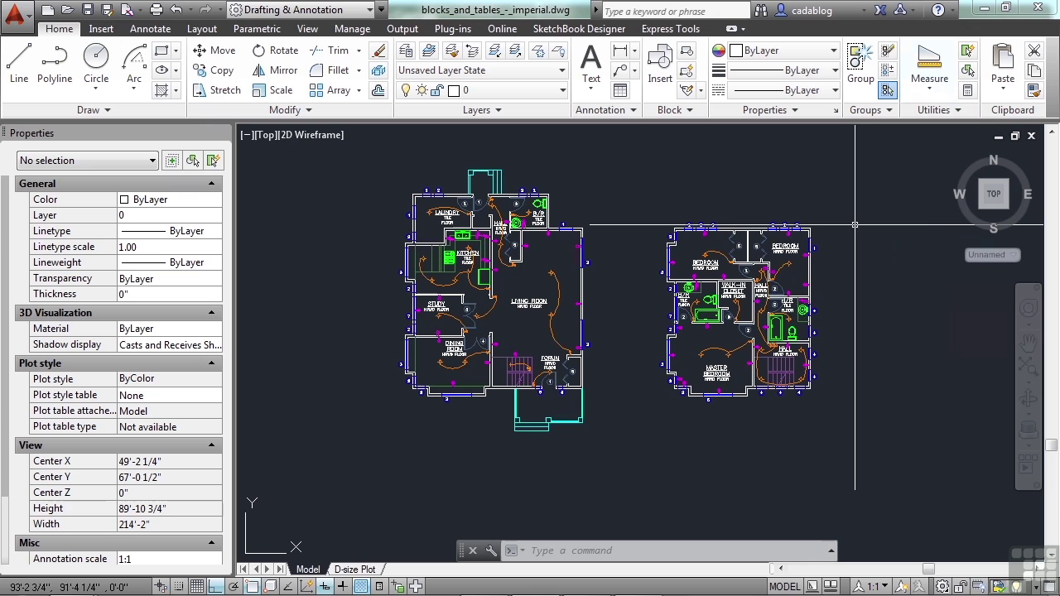
Measure the laundry room's floor area with the MEASUREGEOM Area option, picking its six inside corners and turning Ortho off before finishing
{"action": "type", "text": "MEA"}
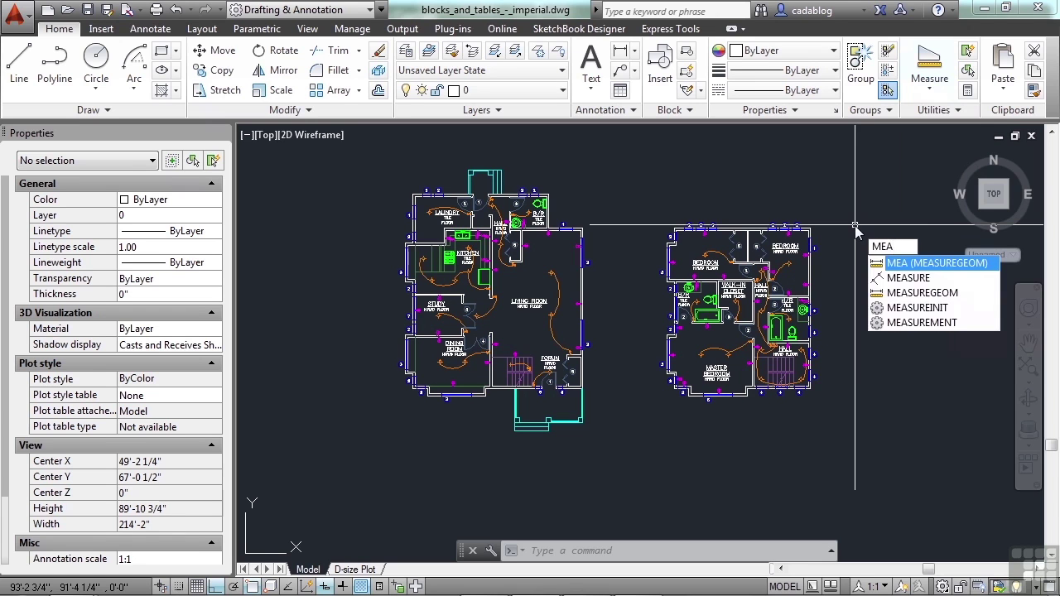
{"action": "key", "text": "Return"}
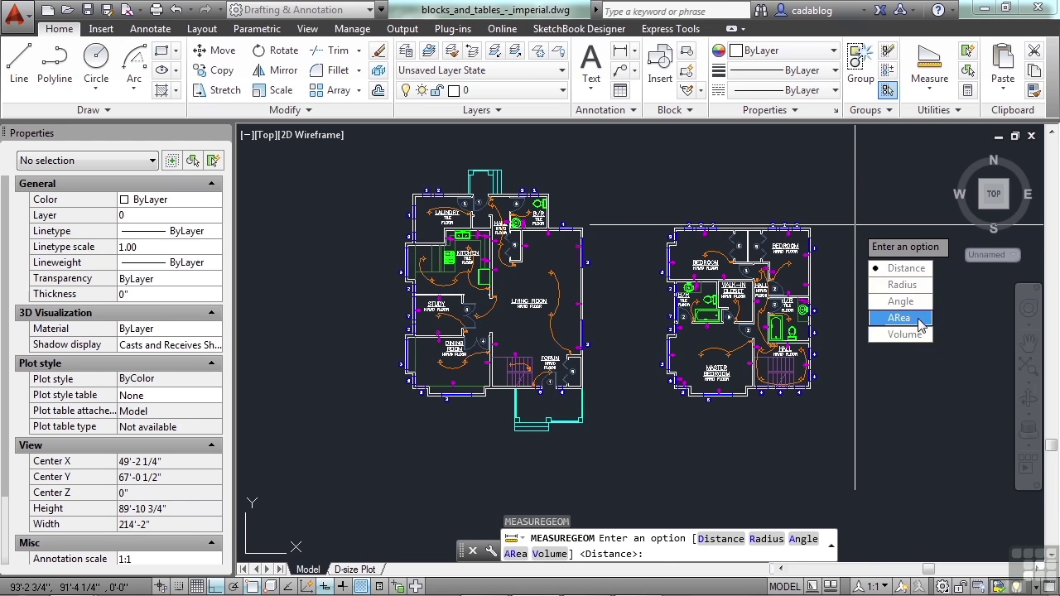
{"action": "left_click", "coordinate": [901, 318]}
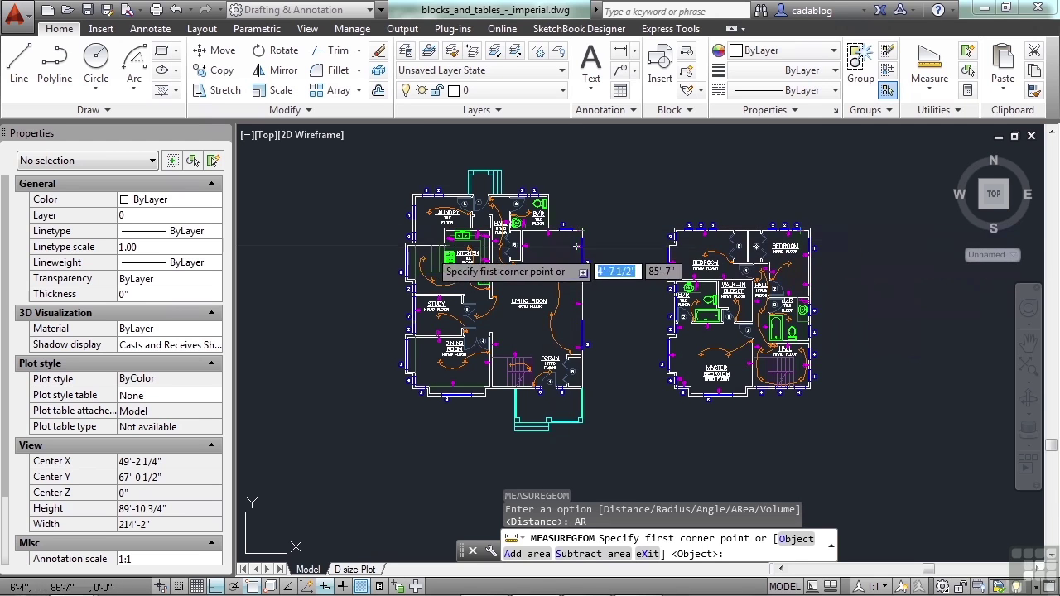
{"action": "scroll", "coordinate": [578, 247], "scroll_direction": "up", "scroll_amount": 5}
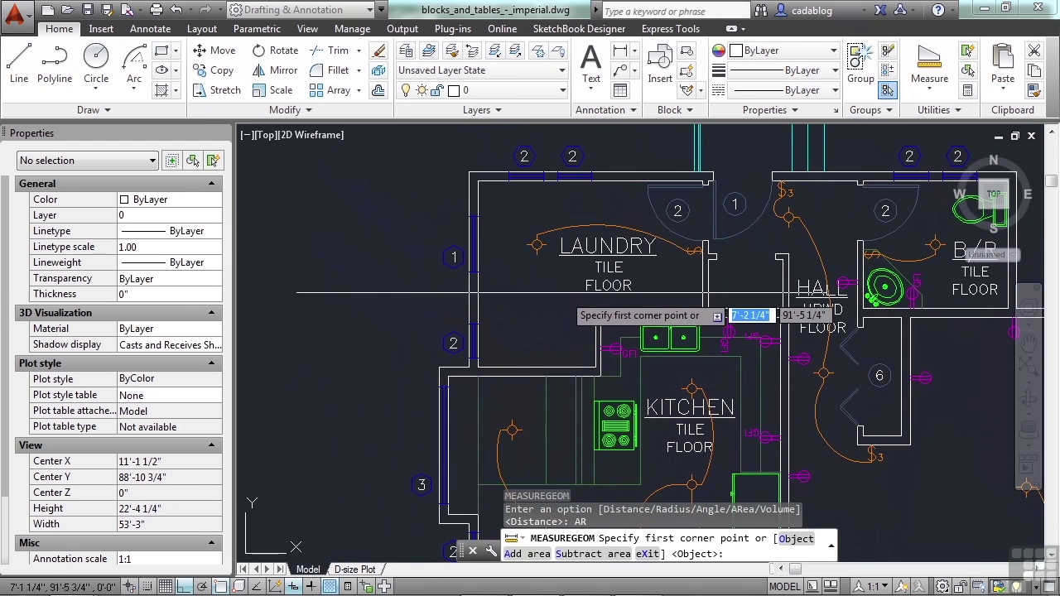
{"action": "scroll", "coordinate": [579, 217], "scroll_direction": "up", "scroll_amount": 2}
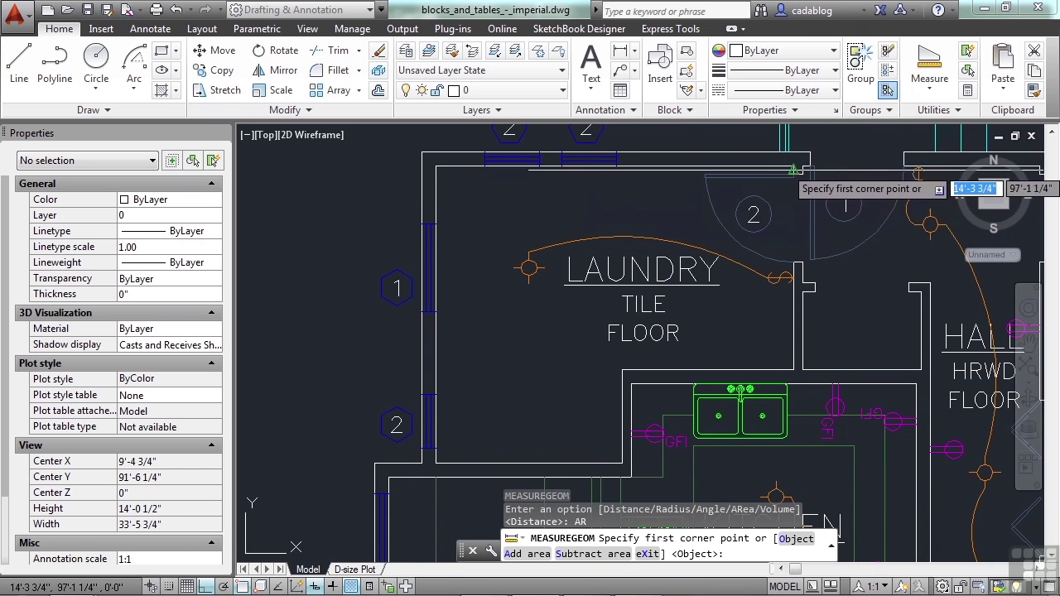
{"action": "left_click", "coordinate": [794, 171]}
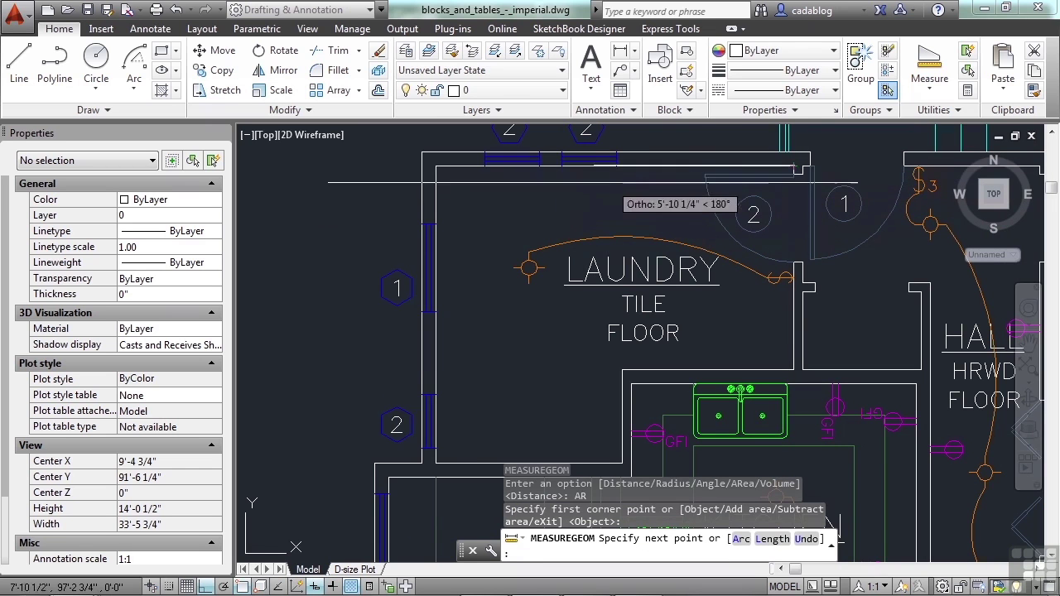
{"action": "left_click", "coordinate": [435, 167]}
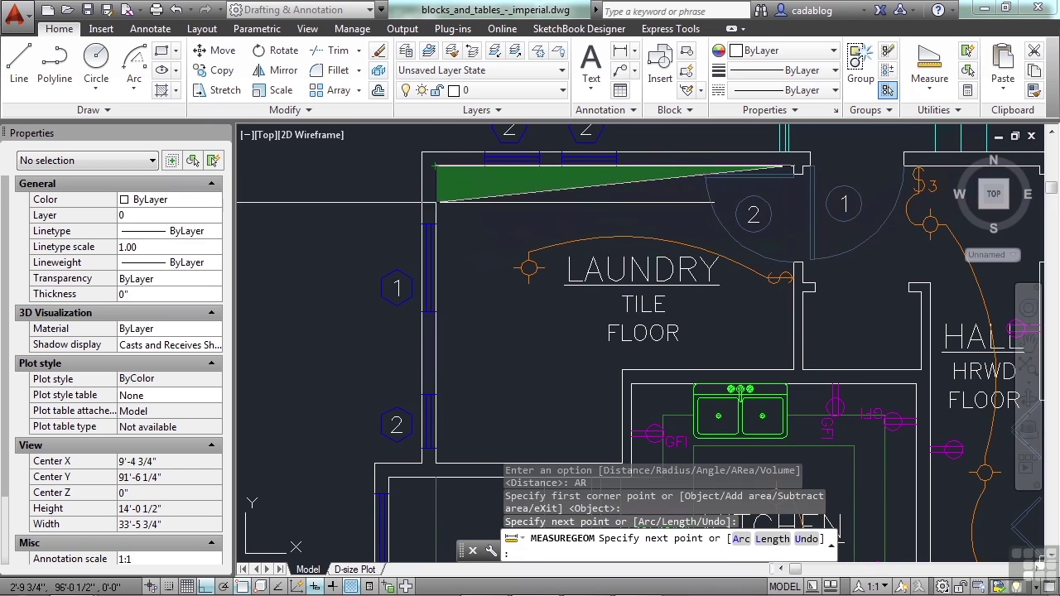
{"action": "left_click", "coordinate": [448, 456]}
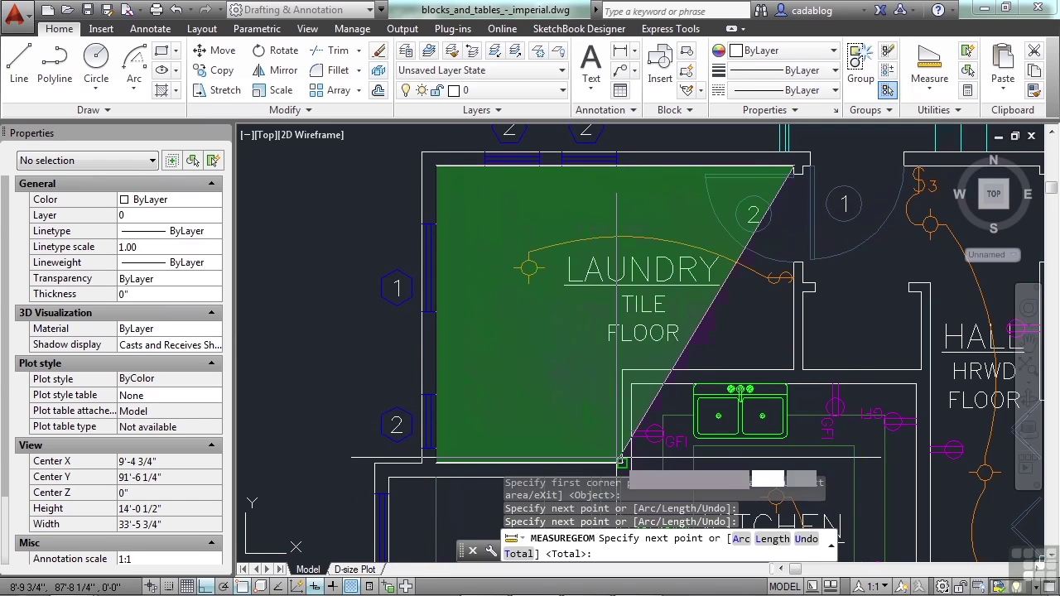
{"action": "left_click", "coordinate": [622, 462]}
{"action": "left_click", "coordinate": [623, 370]}
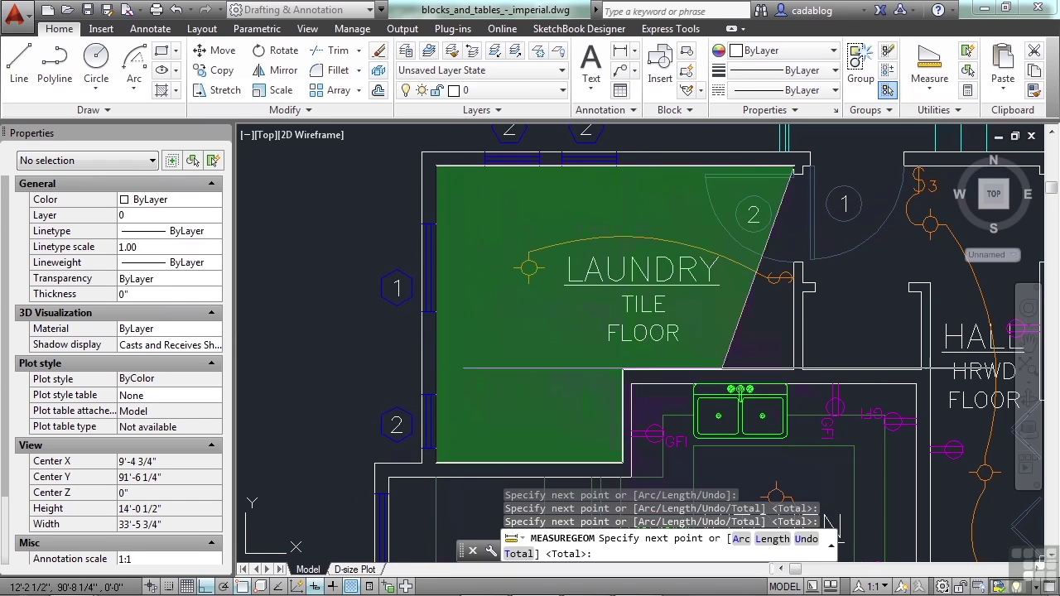
{"action": "left_click", "coordinate": [793, 369]}
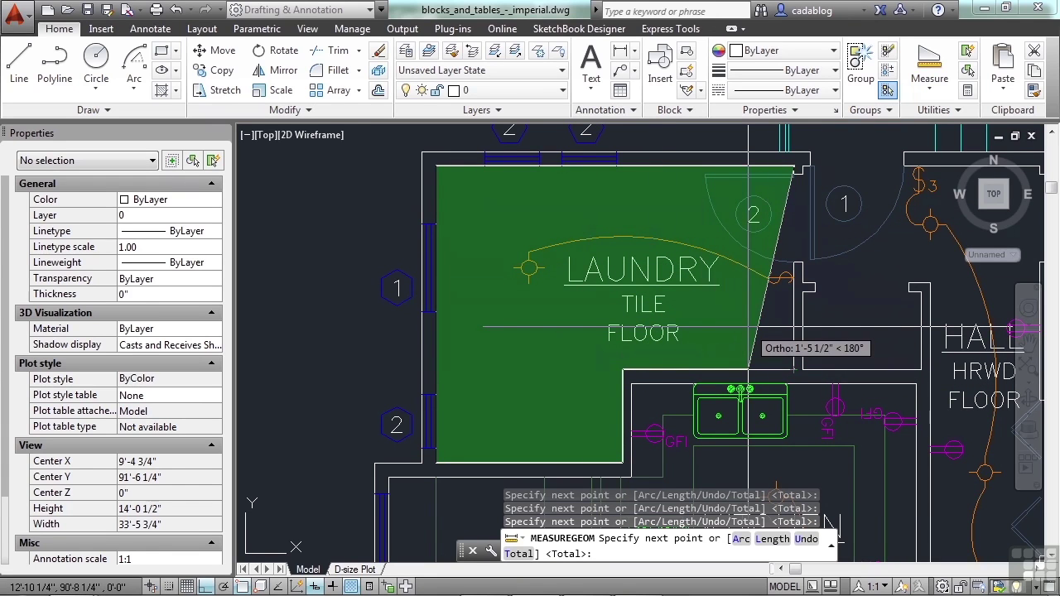
{"action": "key", "text": "F8"}
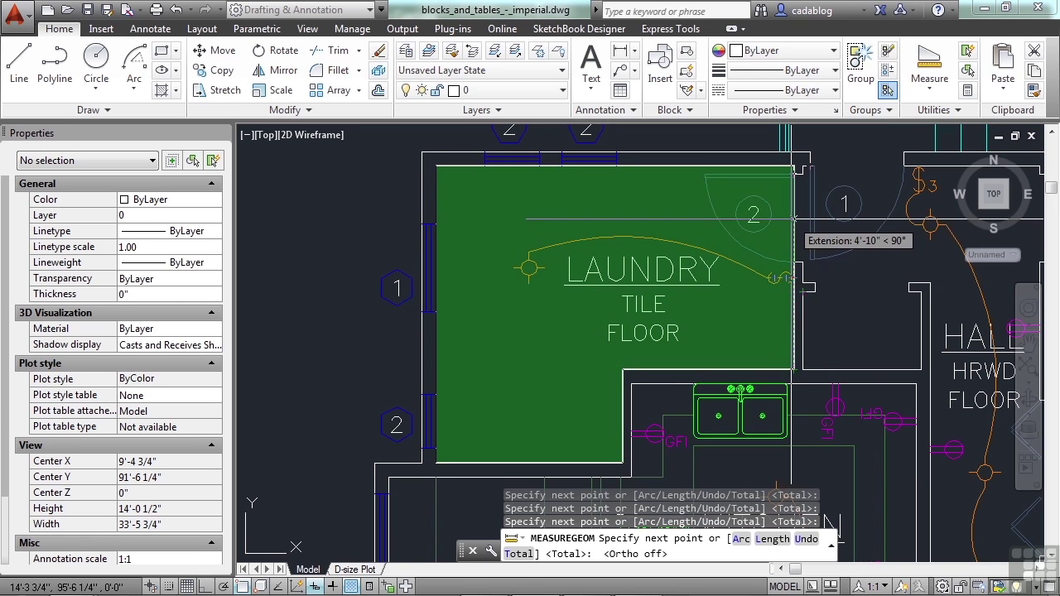
{"action": "key", "text": "Return"}
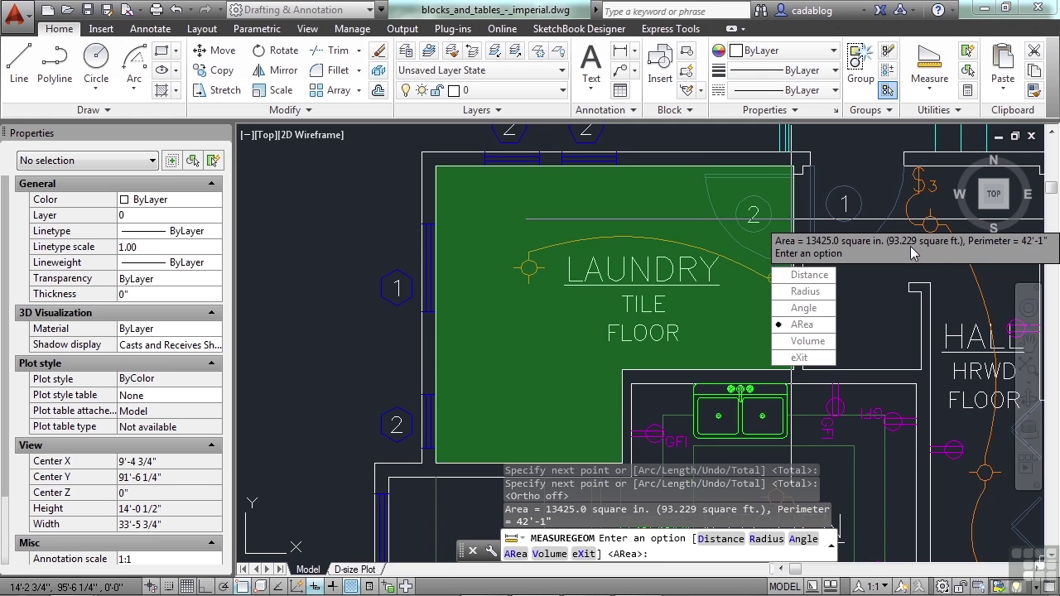
{"action": "left_click", "coordinate": [820, 358]}
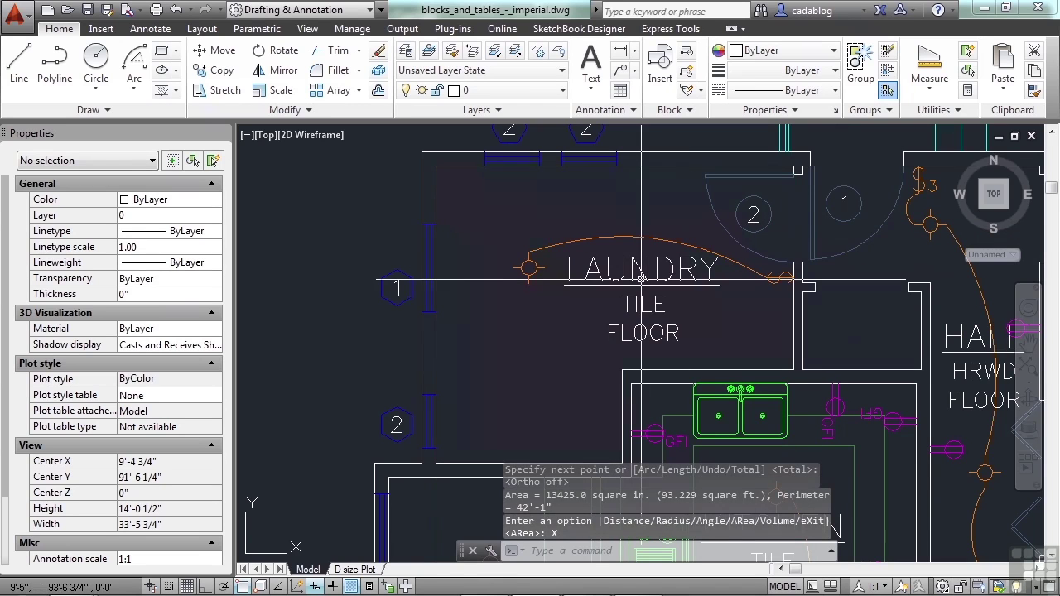
Copy the laundry room's area and perimeter result from the expanded command history to the clipboard
{"action": "key", "text": "F3"}
{"action": "key", "text": "F3"}
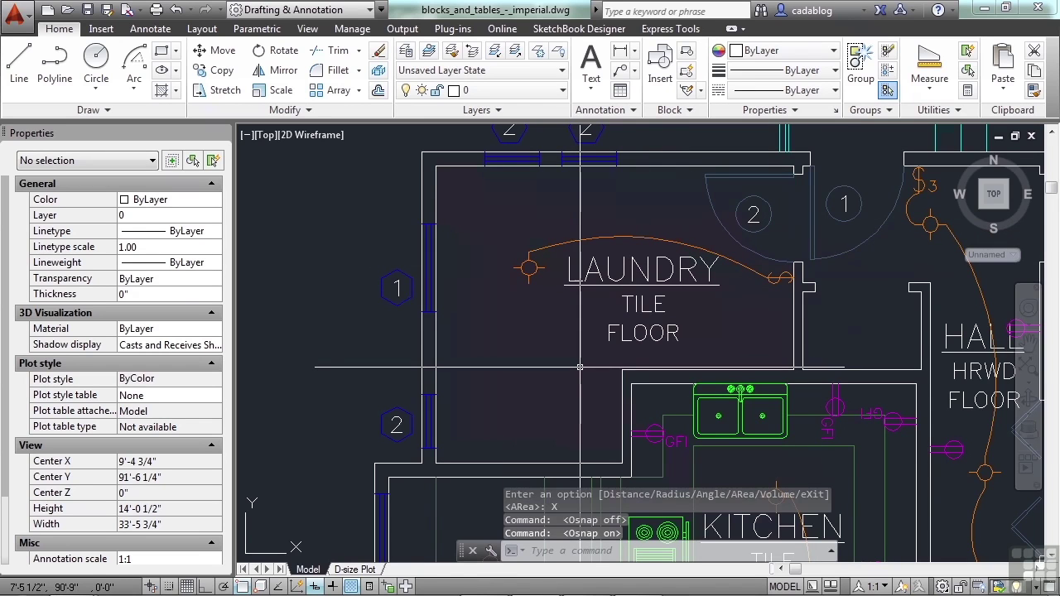
{"action": "key", "text": "F2"}
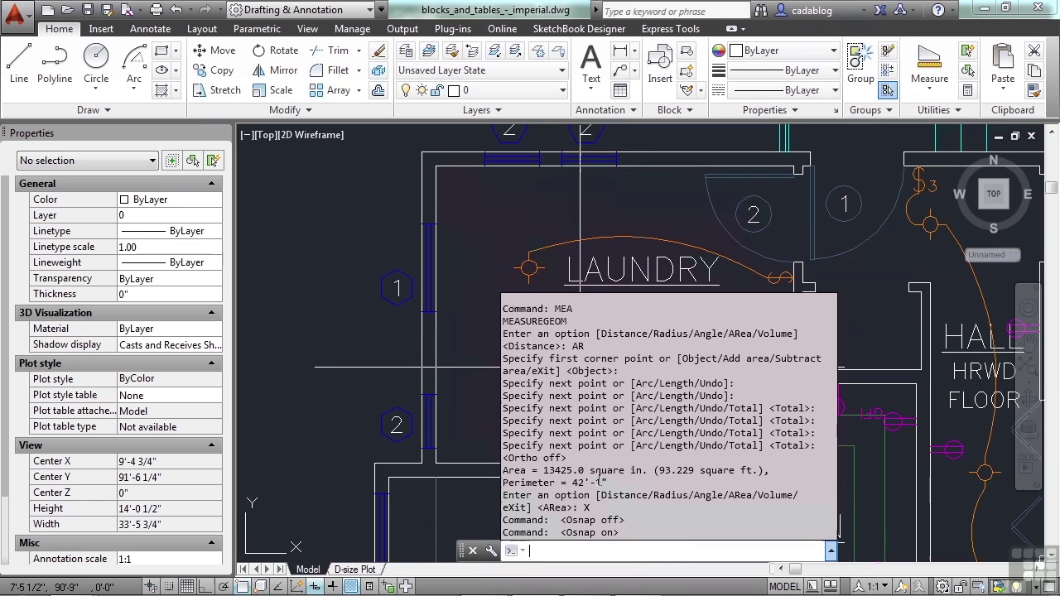
{"action": "left_click_drag", "start_coordinate": [611, 480], "coordinate": [523, 470]}
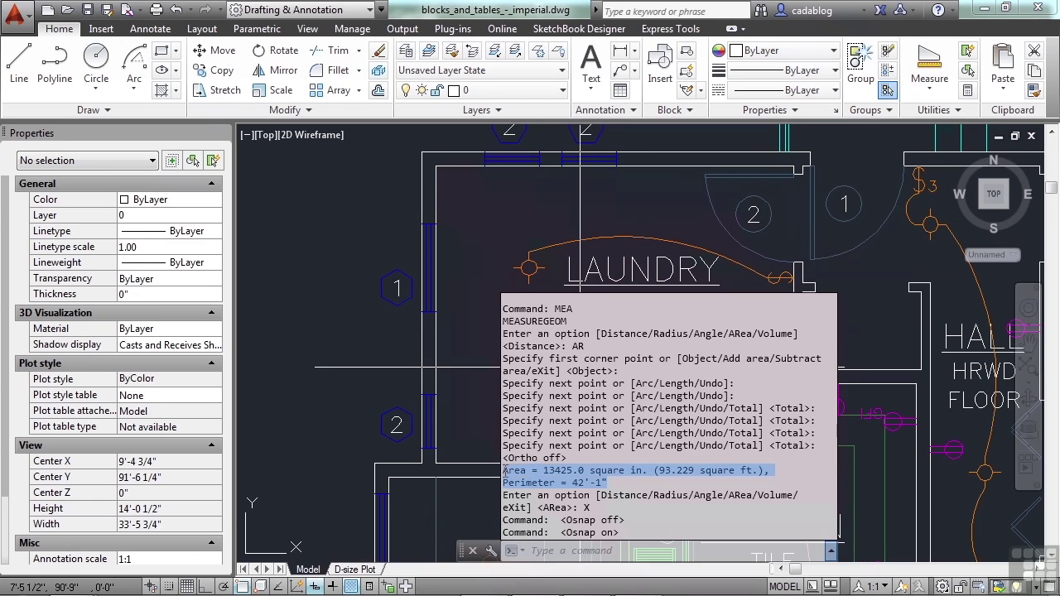
{"action": "right_click", "coordinate": [533, 478]}
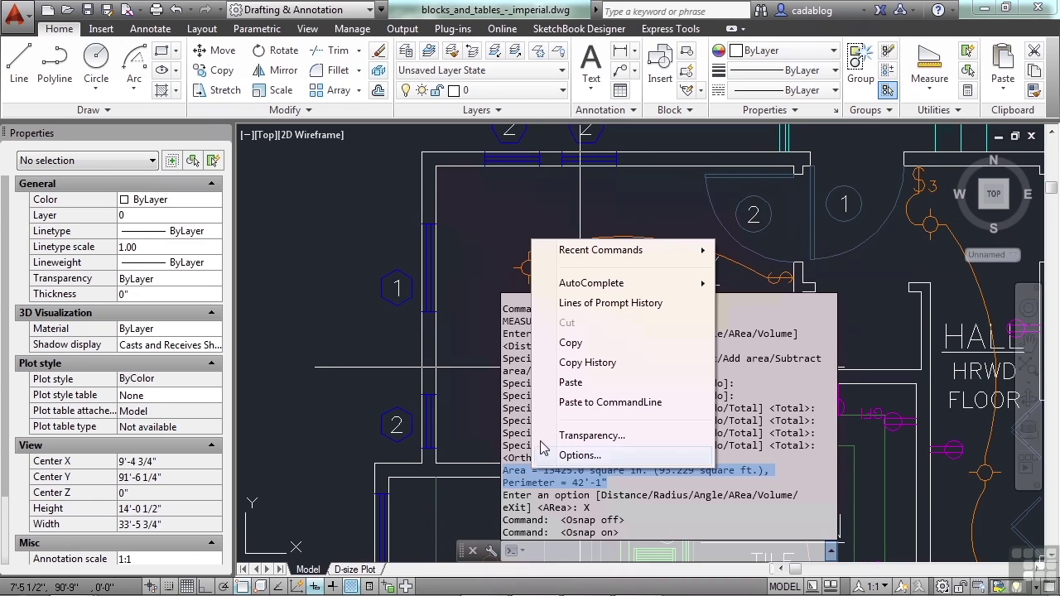
{"action": "left_click", "coordinate": [575, 341]}
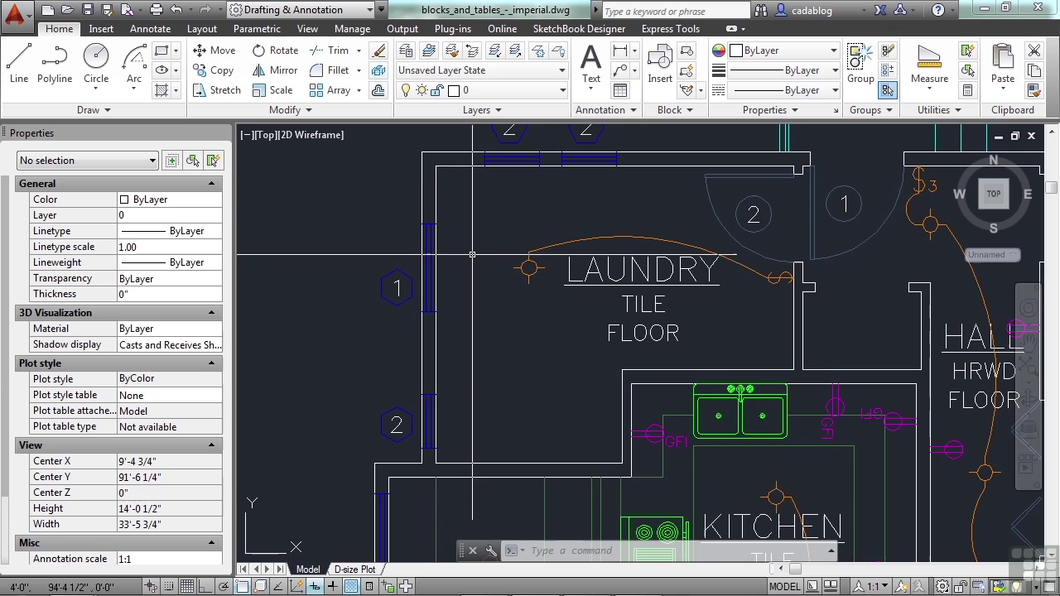
{"action": "scroll", "coordinate": [464, 244], "scroll_direction": "down", "scroll_amount": 2}
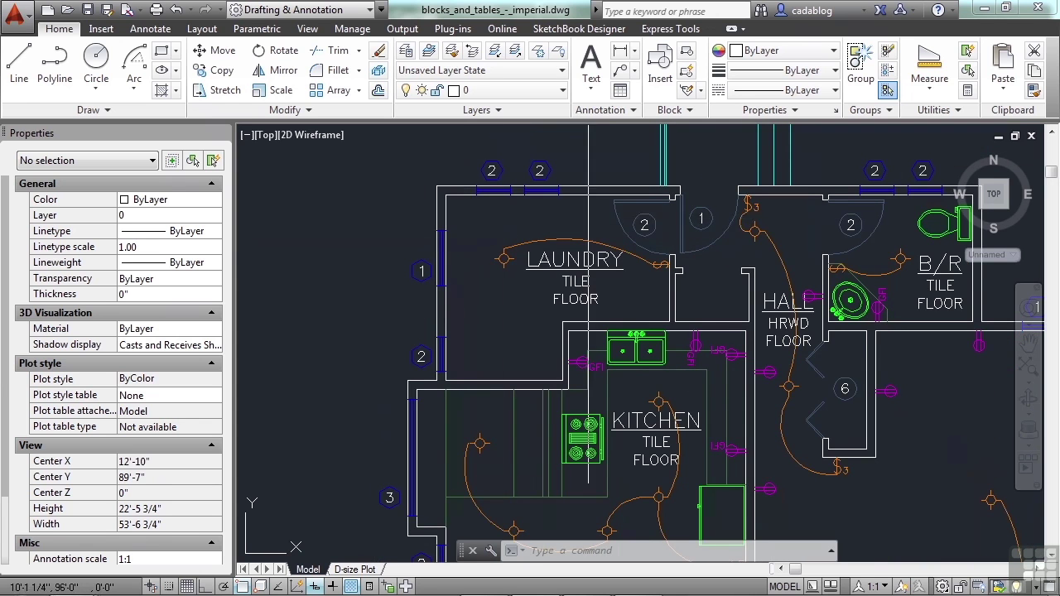
{"action": "middle_click_drag", "start_coordinate": [575, 234], "coordinate": [522, 237]}
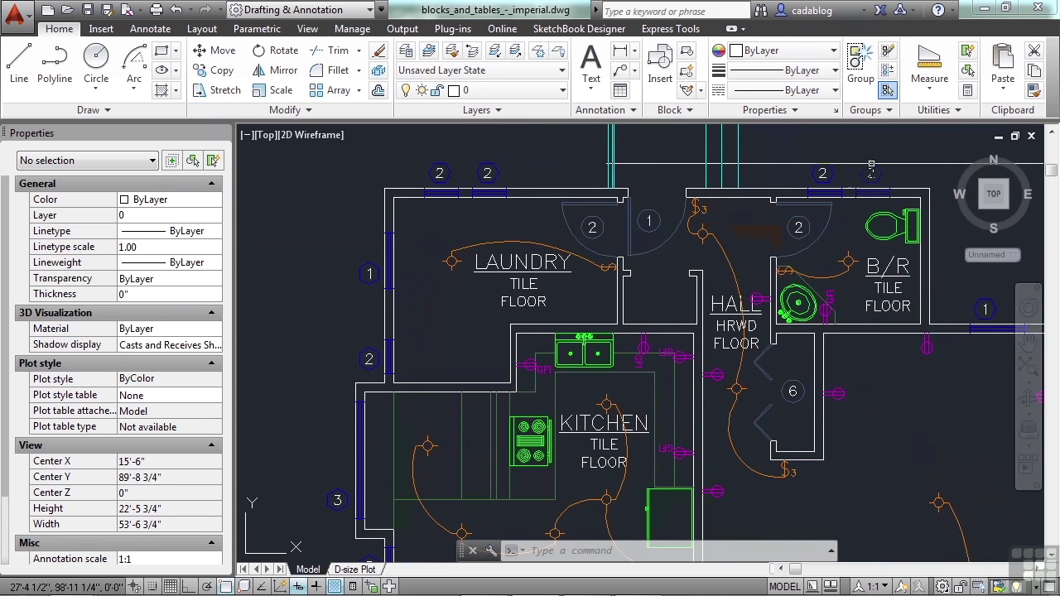
Measure area with the MEASUREGEOM Area command's Object option, trying the refrigerator and picking the wall outline at the kitchen's upper-left wall
{"action": "left_click", "coordinate": [938, 98]}
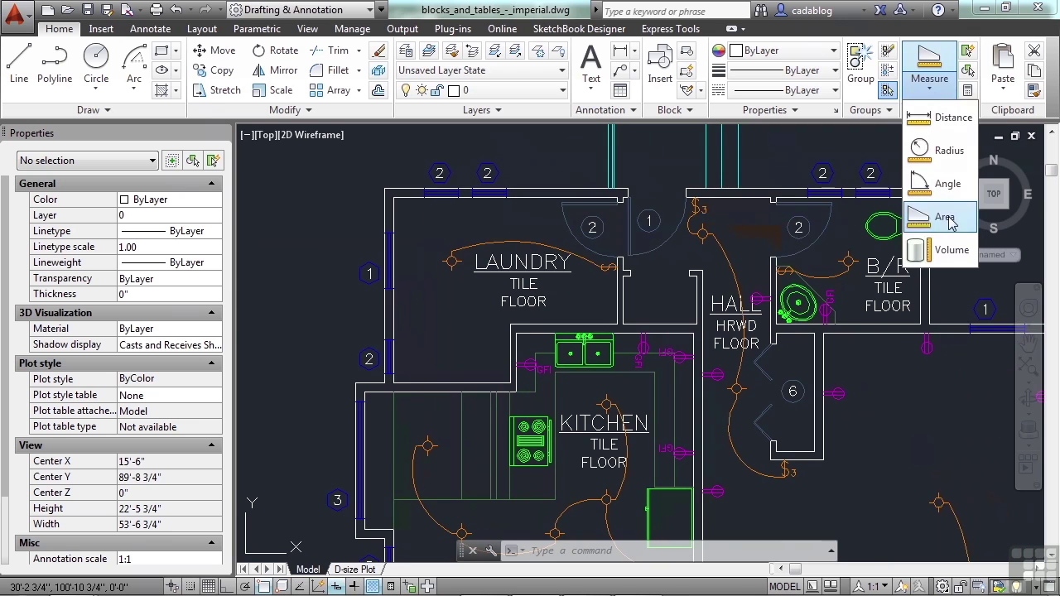
{"action": "left_click", "coordinate": [934, 219]}
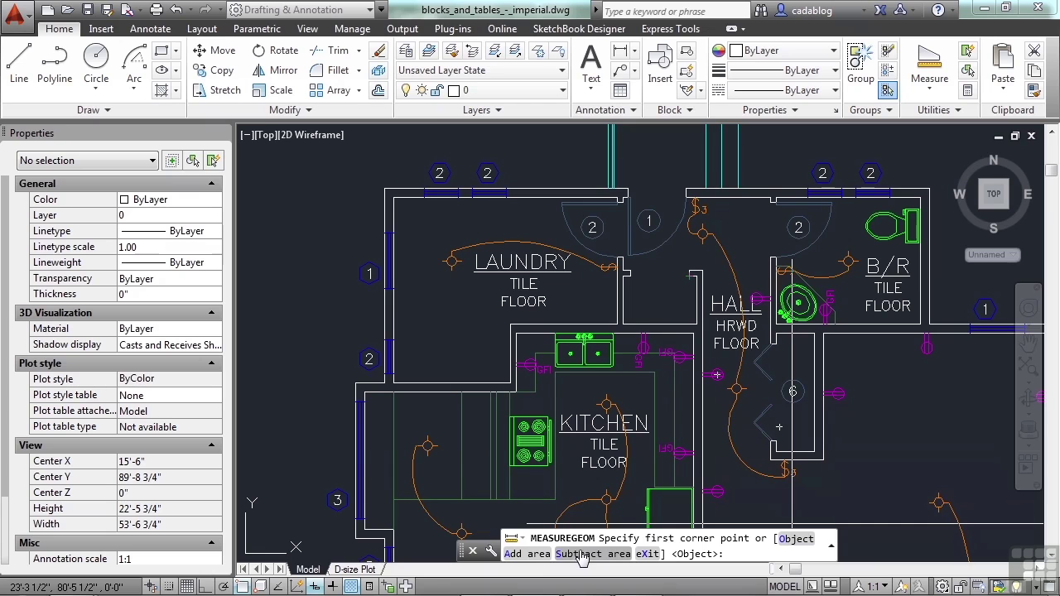
{"action": "left_click", "coordinate": [796, 539]}
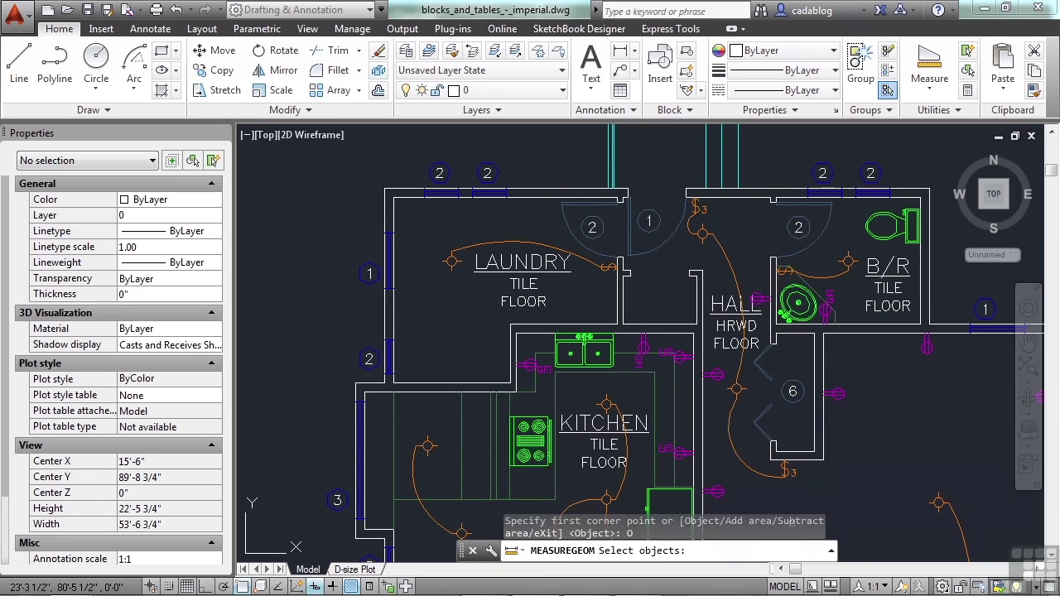
{"action": "scroll", "coordinate": [646, 344], "scroll_direction": "down", "scroll_amount": 2}
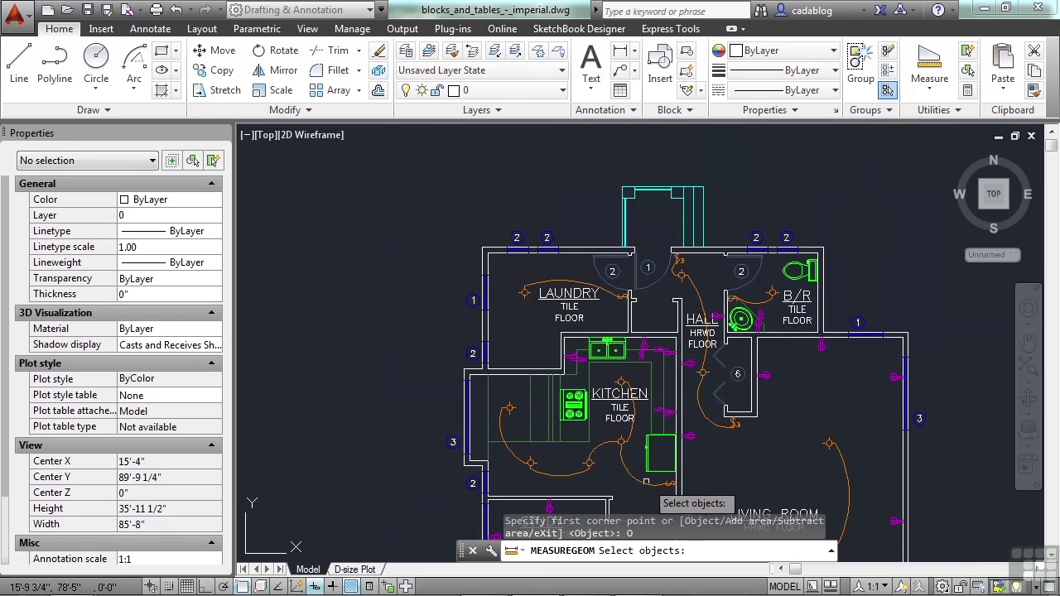
{"action": "scroll", "coordinate": [650, 475], "scroll_direction": "up", "scroll_amount": 6}
{"action": "left_click", "coordinate": [664, 449]}
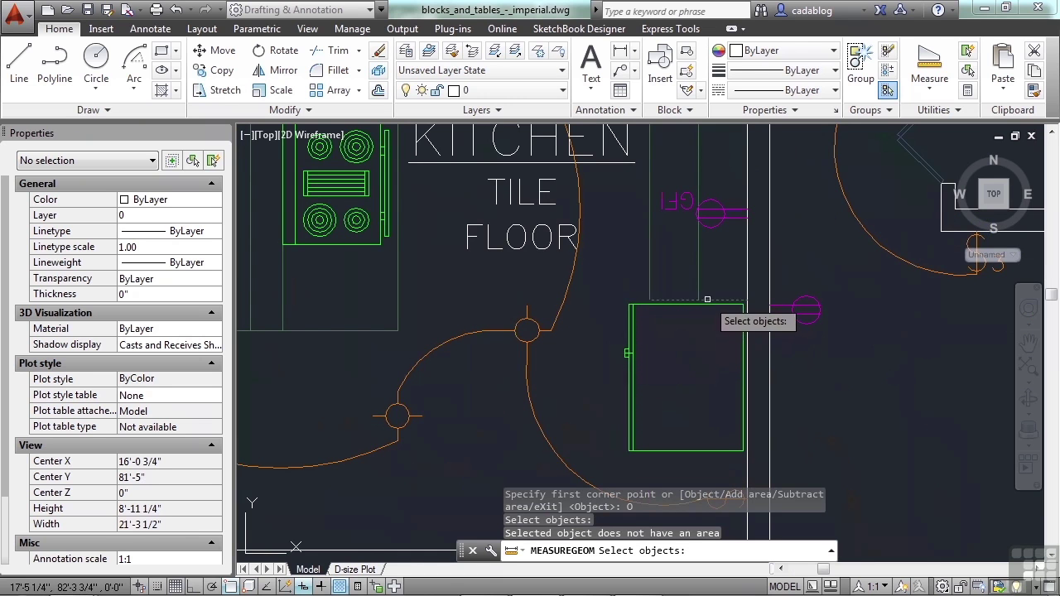
{"action": "scroll", "coordinate": [633, 291], "scroll_direction": "down", "scroll_amount": 3}
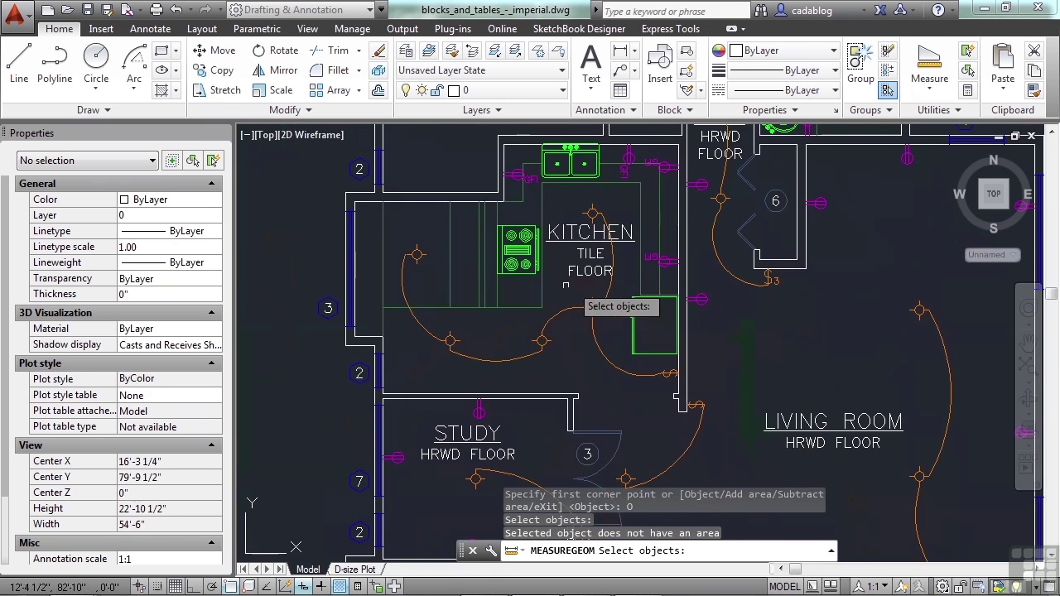
{"action": "left_click", "coordinate": [409, 200]}
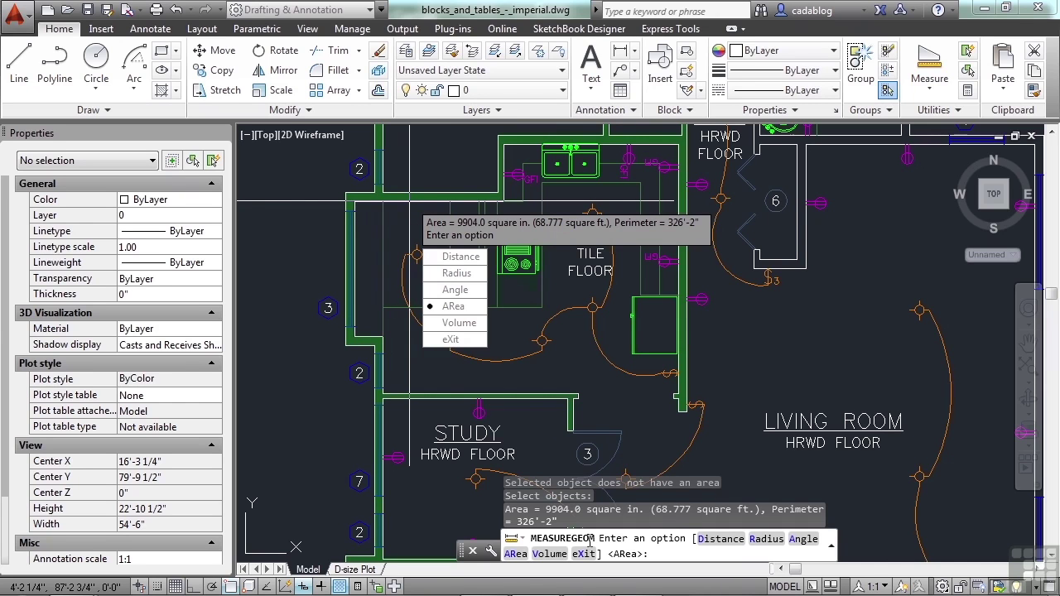
Start a new area measurement in Add area mode and pick the kitchen's lower-left, lower-right and upper-right inside corners
{"action": "left_click", "coordinate": [515, 554]}
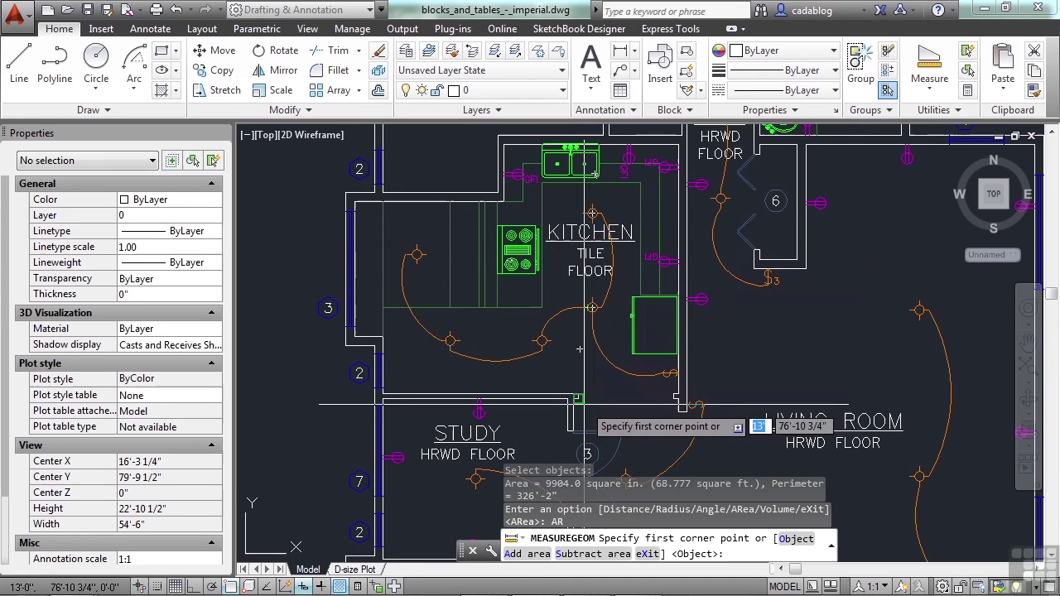
{"action": "left_click", "coordinate": [519, 554]}
{"action": "scroll", "coordinate": [384, 393], "scroll_direction": "up", "scroll_amount": 4}
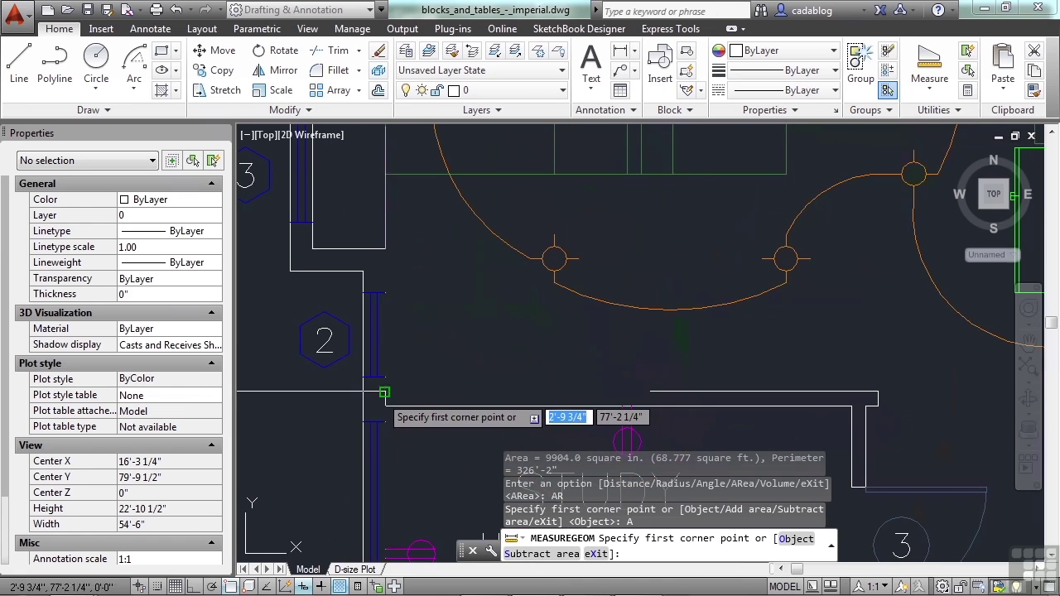
{"action": "left_click", "coordinate": [384, 393]}
{"action": "scroll", "coordinate": [611, 396], "scroll_direction": "down", "scroll_amount": 3}
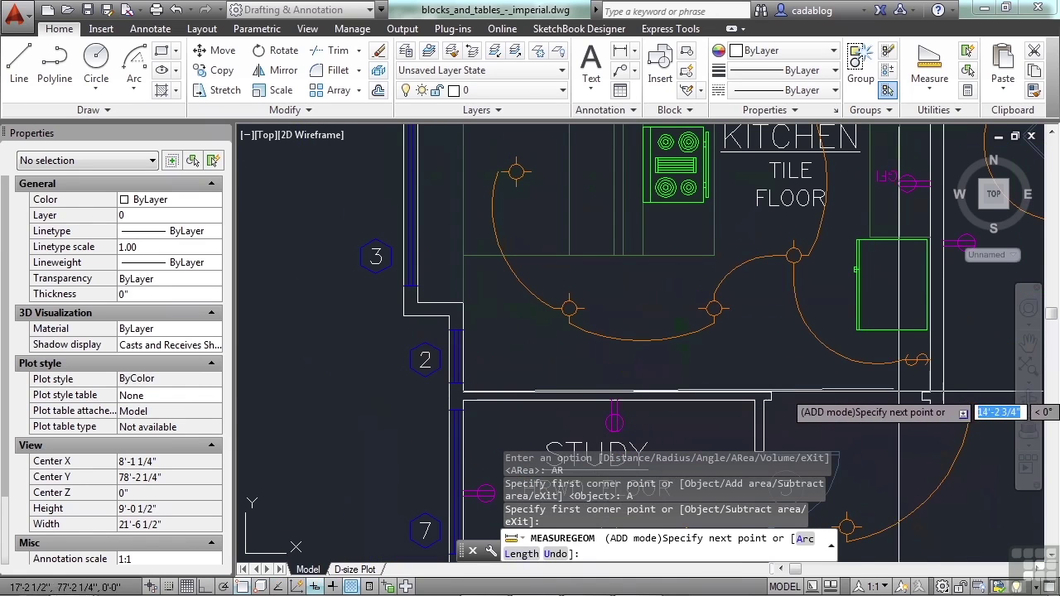
{"action": "left_click", "coordinate": [964, 395]}
{"action": "middle_click_drag", "start_coordinate": [899, 227], "coordinate": [830, 481]}
{"action": "scroll", "coordinate": [845, 251], "scroll_direction": "up", "scroll_amount": 4}
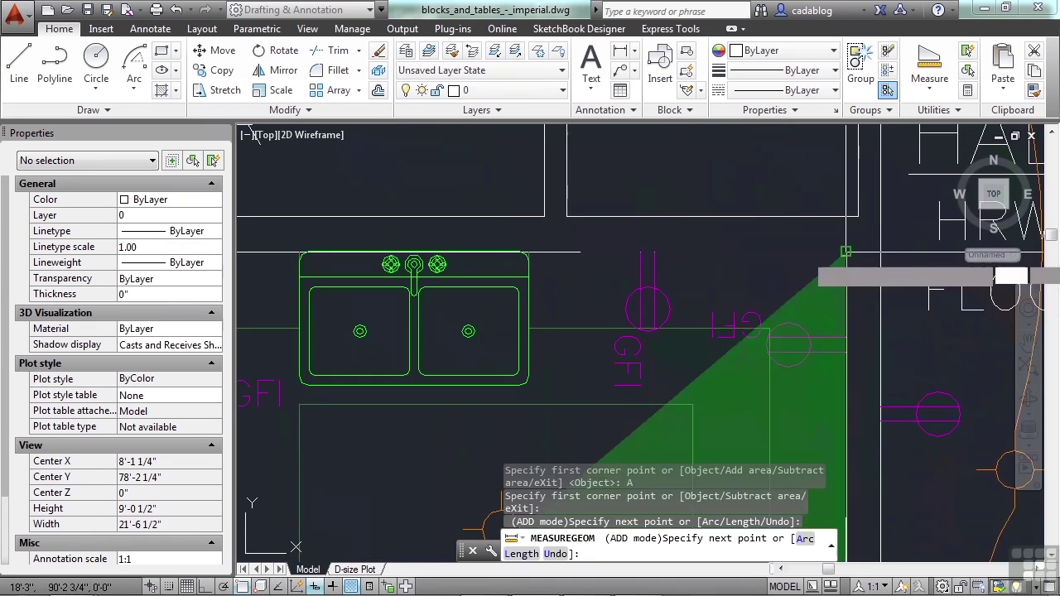
{"action": "left_click", "coordinate": [846, 250]}
{"action": "scroll", "coordinate": [845, 251], "scroll_direction": "down", "scroll_amount": 2}
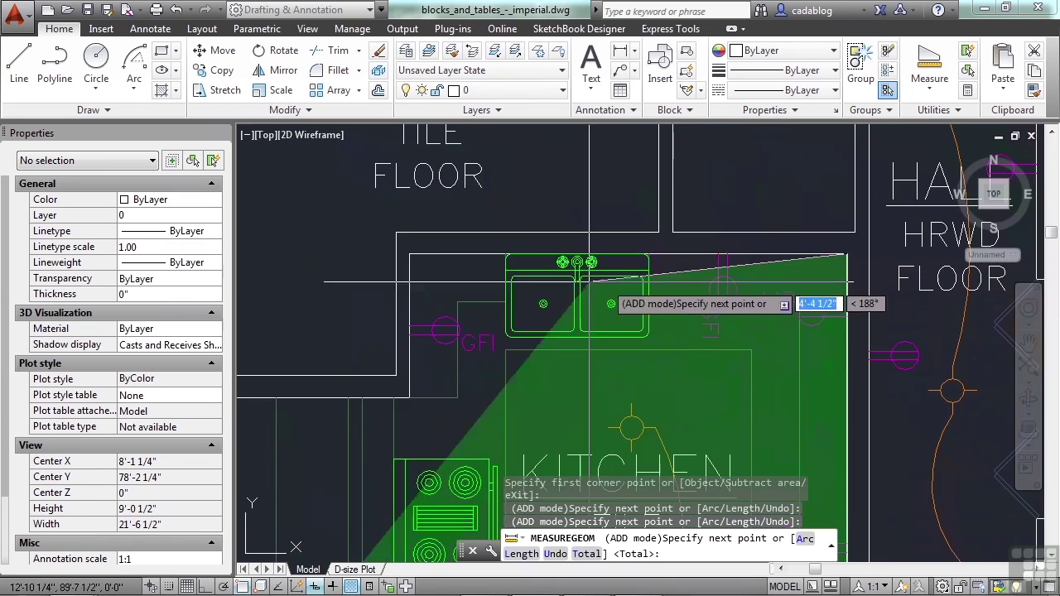
Pick the kitchen's remaining inside corners around the laundry wall and window recess, and add the kitchen's area to the total
{"action": "left_click", "coordinate": [409, 253]}
{"action": "left_click", "coordinate": [409, 397]}
{"action": "middle_click_drag", "start_coordinate": [410, 398], "coordinate": [760, 269]}
{"action": "left_click", "coordinate": [387, 257]}
{"action": "scroll", "coordinate": [414, 249], "scroll_direction": "down", "scroll_amount": 3}
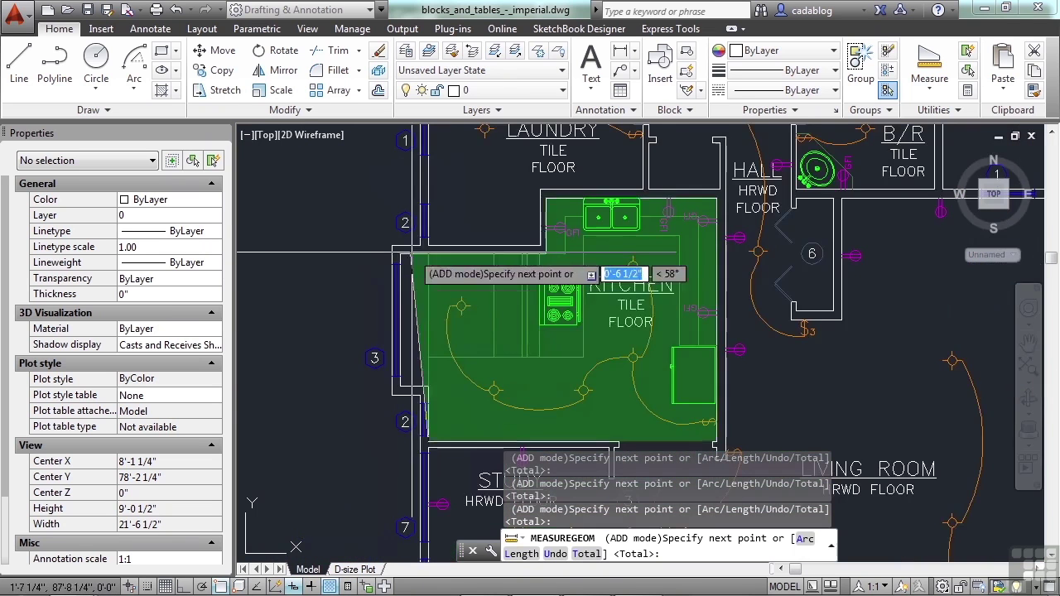
{"action": "scroll", "coordinate": [343, 380], "scroll_direction": "up", "scroll_amount": 4}
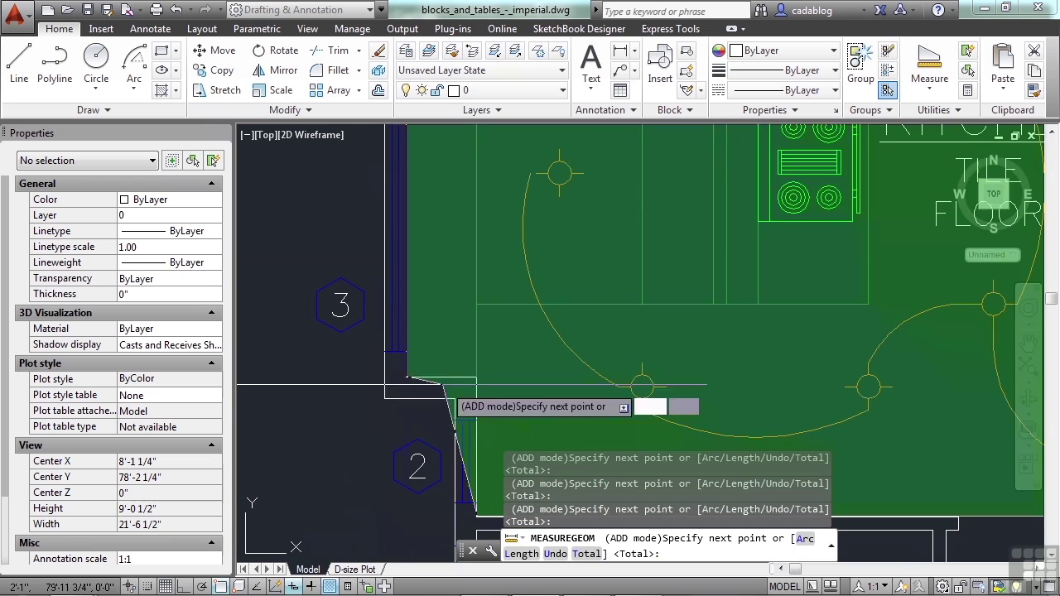
{"action": "scroll", "coordinate": [440, 377], "scroll_direction": "down", "scroll_amount": 4}
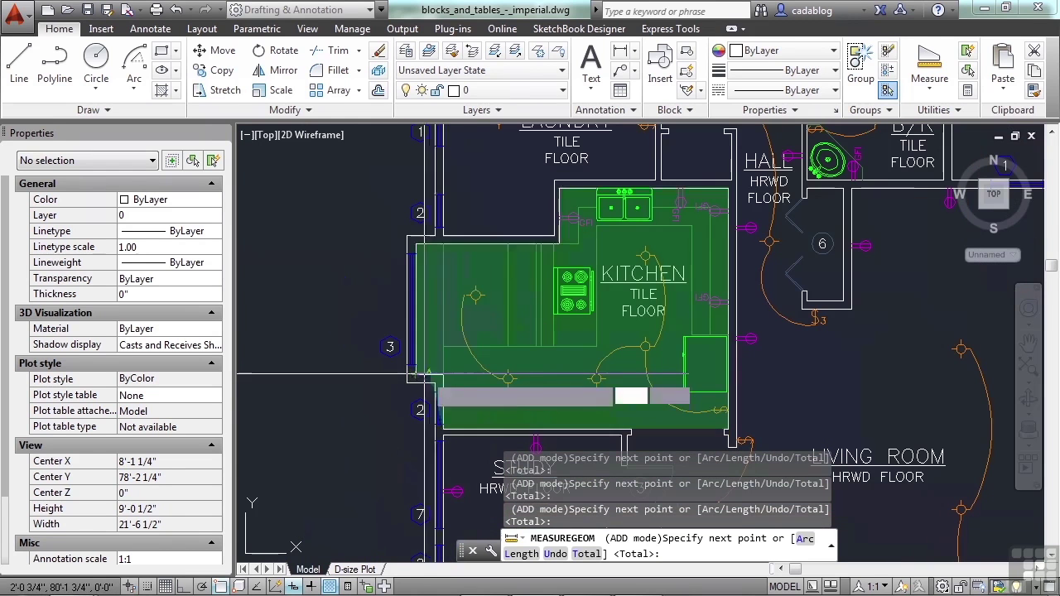
{"action": "scroll", "coordinate": [444, 389], "scroll_direction": "up", "scroll_amount": 4}
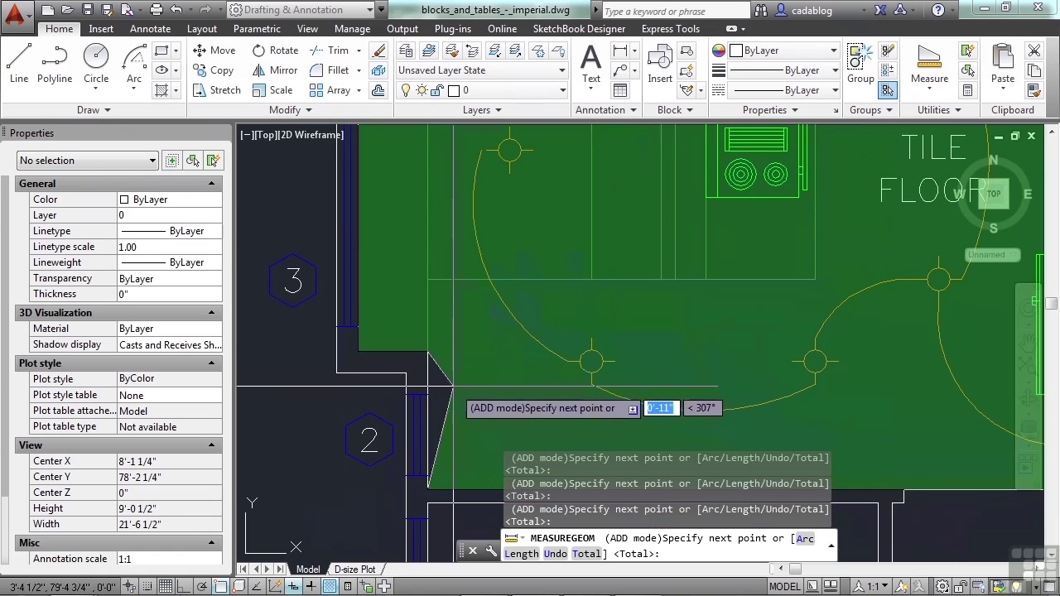
{"action": "scroll", "coordinate": [446, 388], "scroll_direction": "down", "scroll_amount": 4}
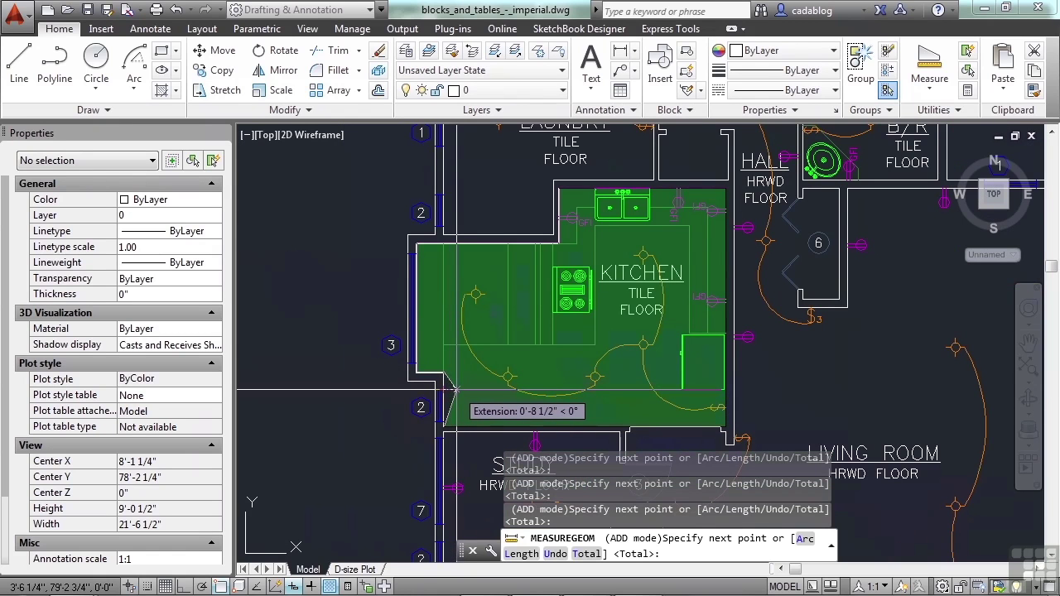
{"action": "key", "text": "Return"}
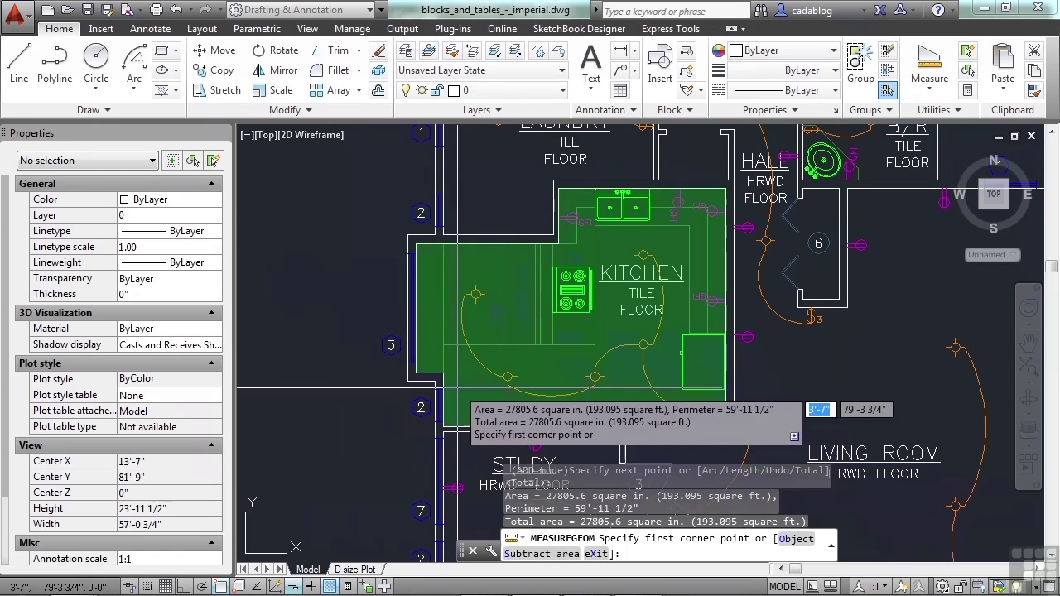
Add the laundry room's area to the running total by picking its six inside corners, starting at the upper-right one
{"action": "scroll", "coordinate": [424, 384], "scroll_direction": "down", "scroll_amount": 2}
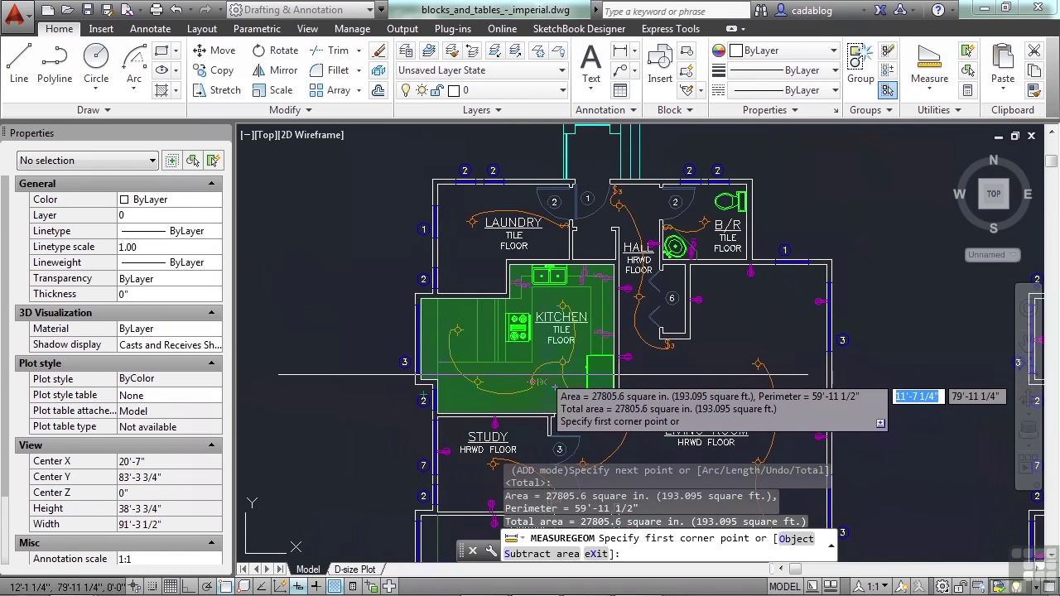
{"action": "scroll", "coordinate": [544, 217], "scroll_direction": "up", "scroll_amount": 4}
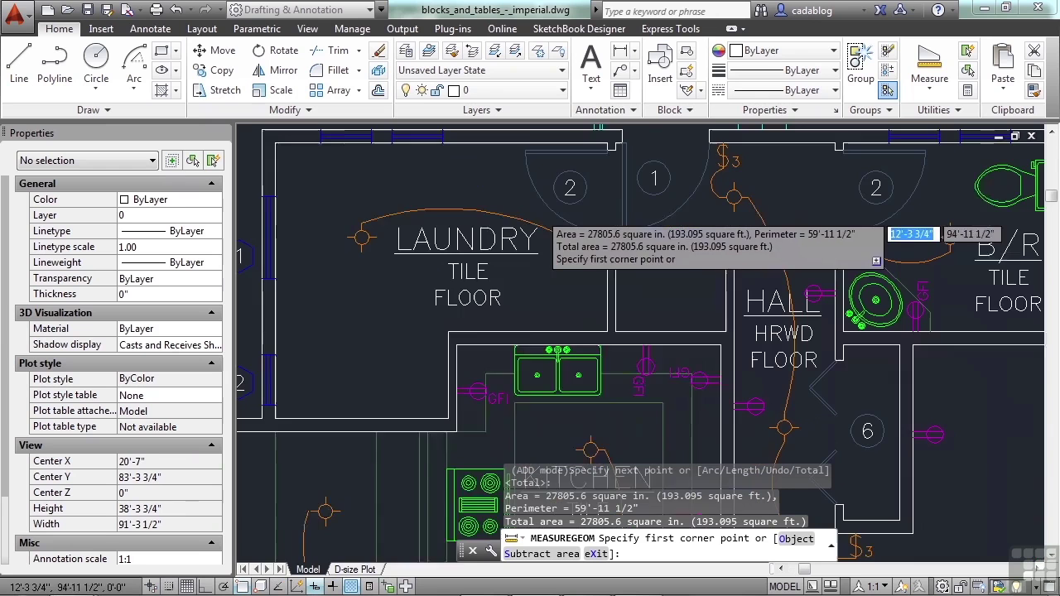
{"action": "scroll", "coordinate": [615, 147], "scroll_direction": "up", "scroll_amount": 4}
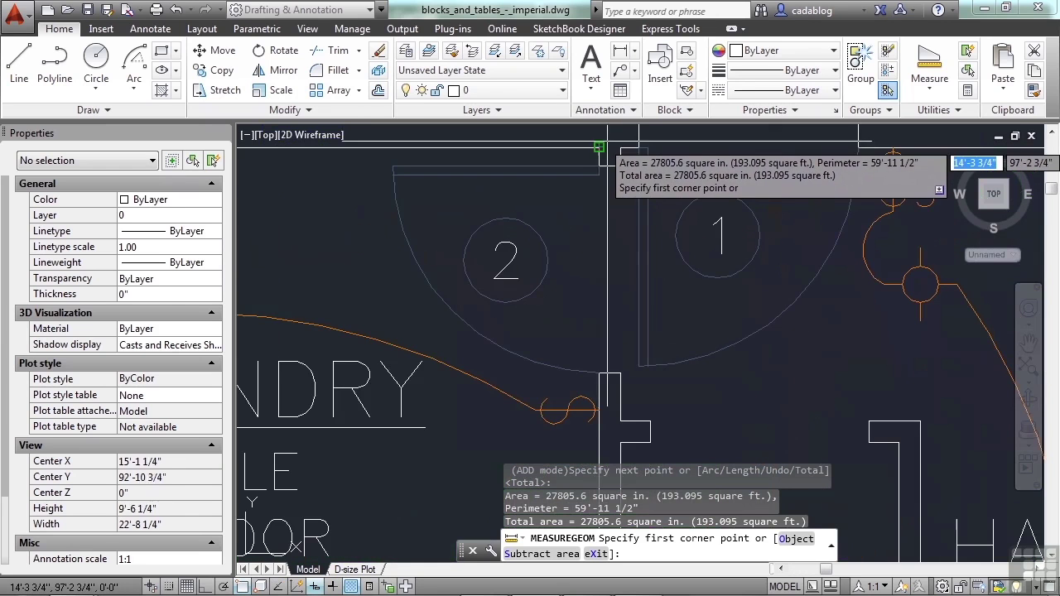
{"action": "left_click", "coordinate": [582, 157]}
{"action": "scroll", "coordinate": [629, 154], "scroll_direction": "down", "scroll_amount": 4}
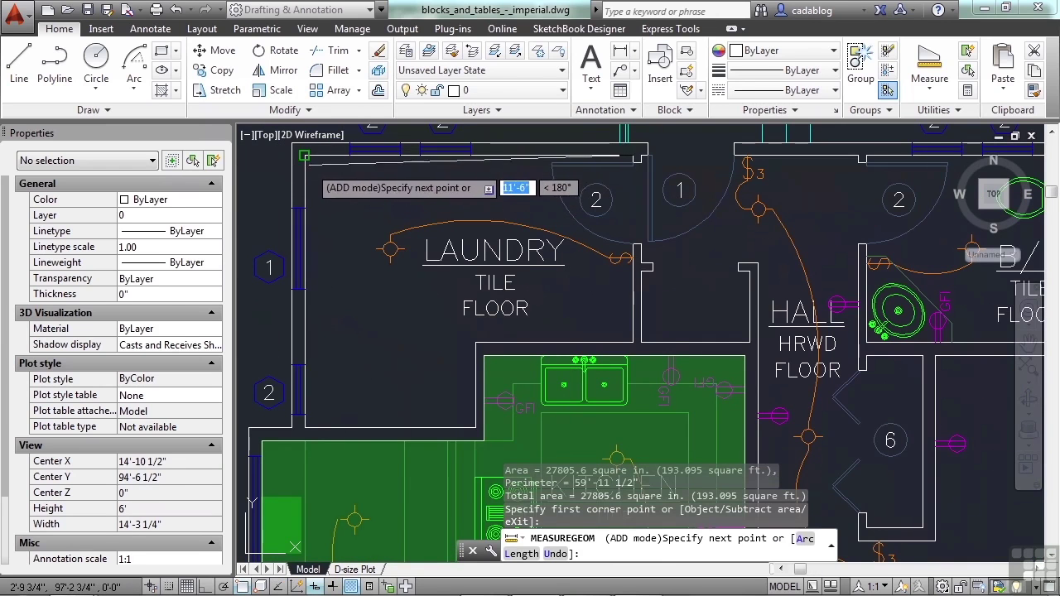
{"action": "left_click", "coordinate": [306, 156]}
{"action": "left_click", "coordinate": [307, 428]}
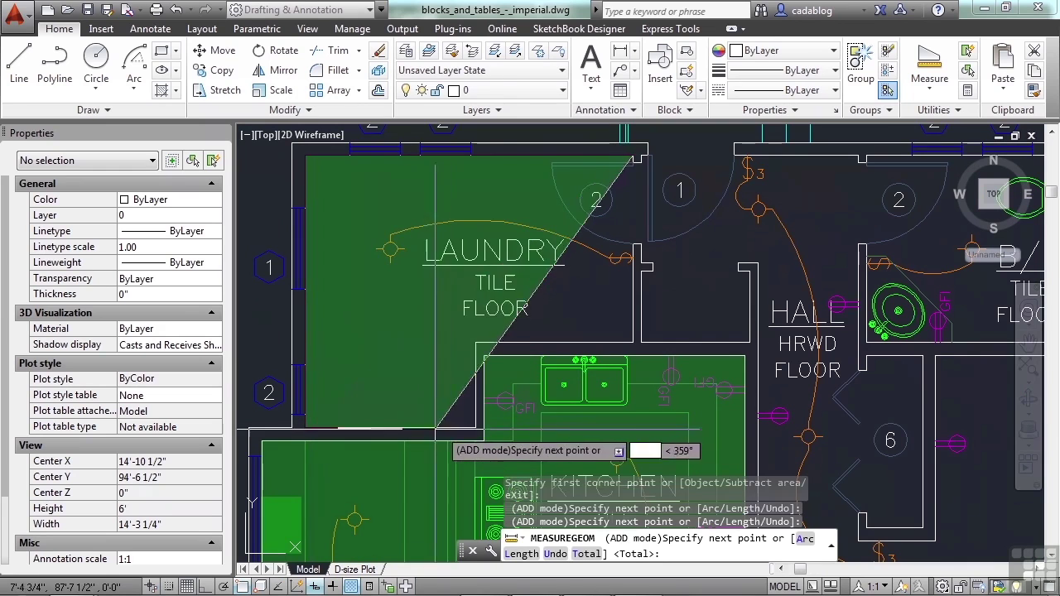
{"action": "left_click", "coordinate": [476, 428]}
{"action": "left_click", "coordinate": [476, 343]}
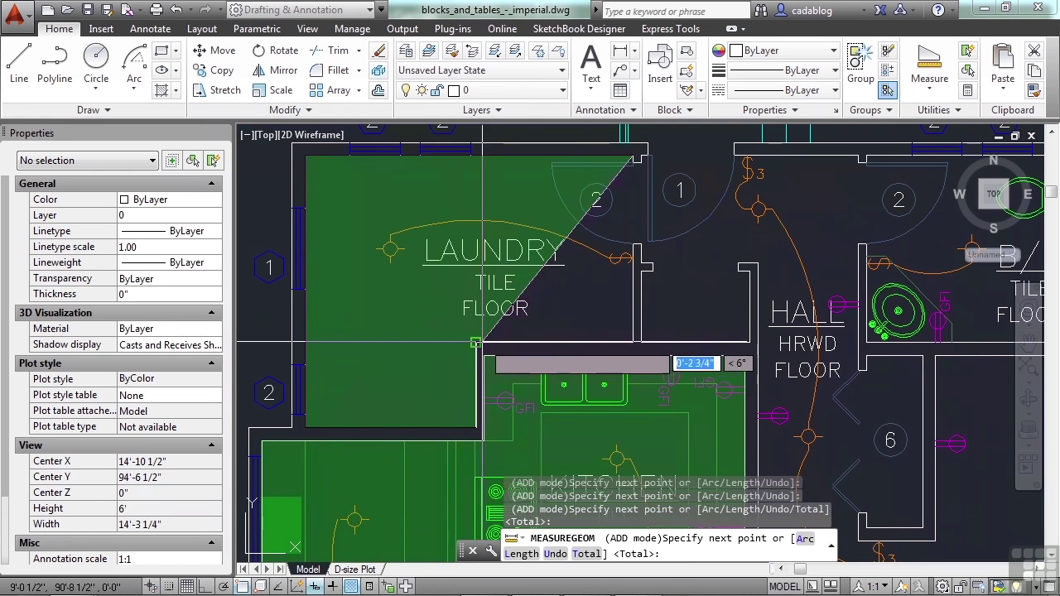
{"action": "left_click", "coordinate": [633, 341]}
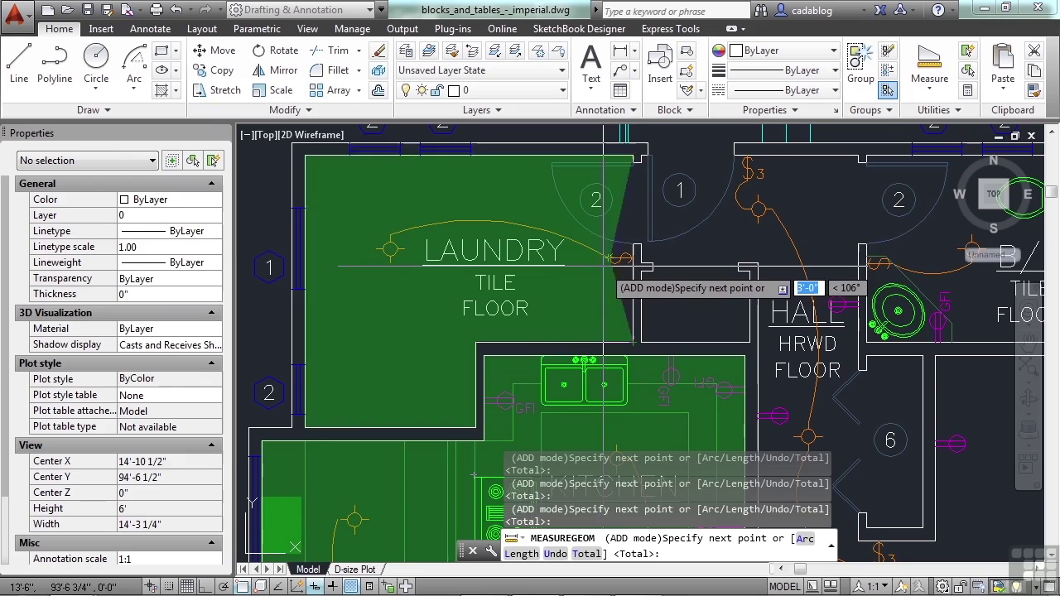
{"action": "left_click", "coordinate": [633, 231]}
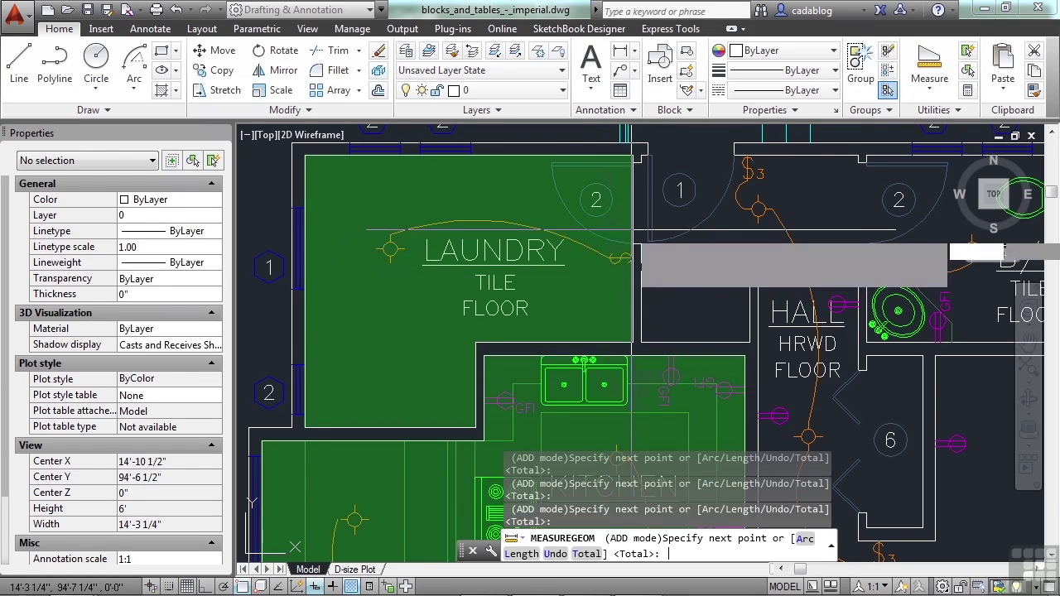
{"action": "key", "text": "Return"}
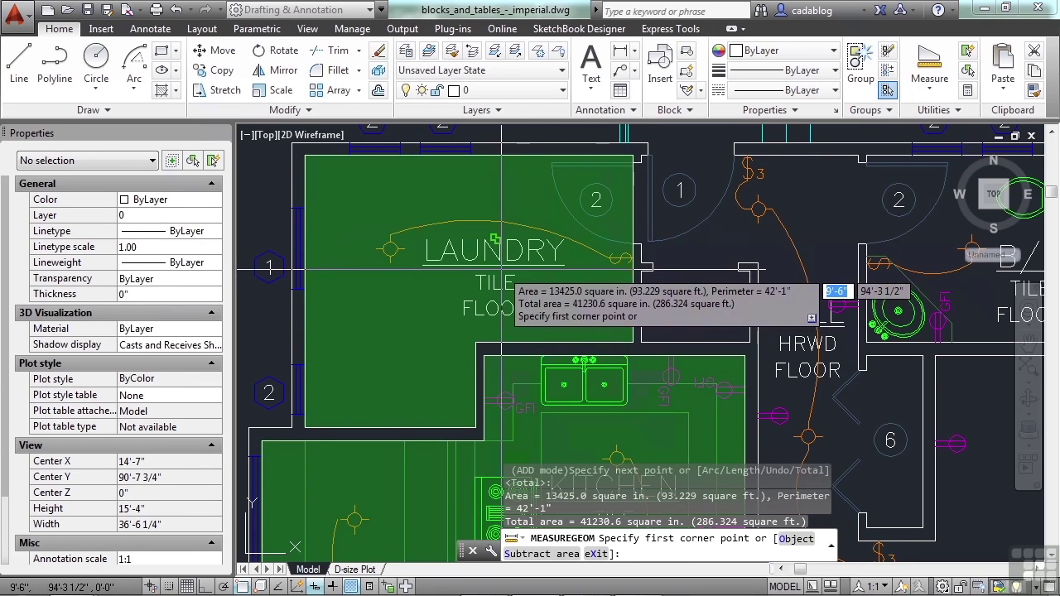
Add the bathroom's area to the running total by picking its four inside corners, starting at the lower-left one
{"action": "scroll", "coordinate": [424, 274], "scroll_direction": "down", "scroll_amount": 2}
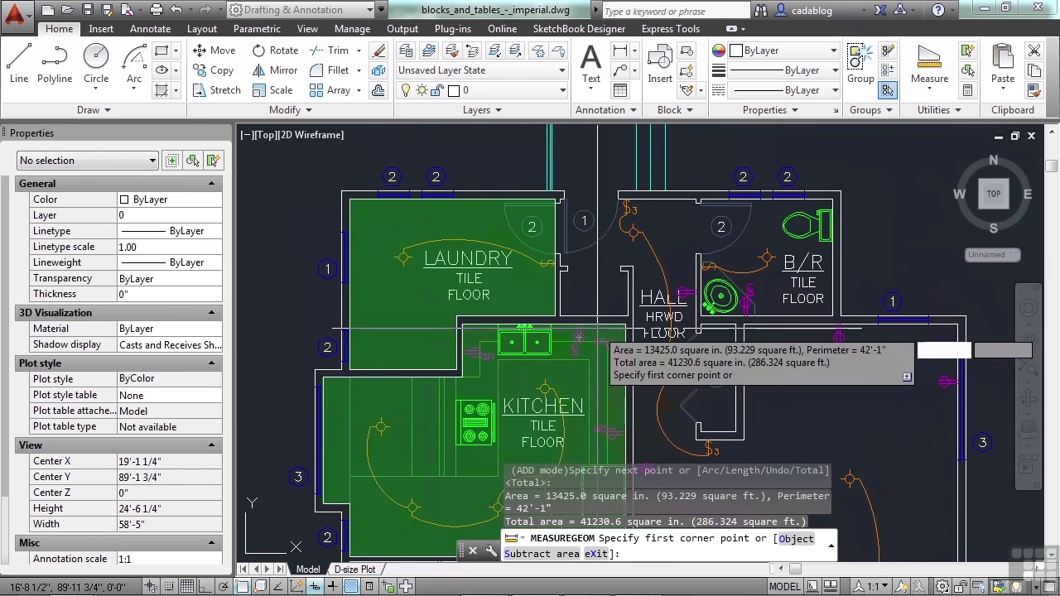
{"action": "scroll", "coordinate": [764, 310], "scroll_direction": "up", "scroll_amount": 4}
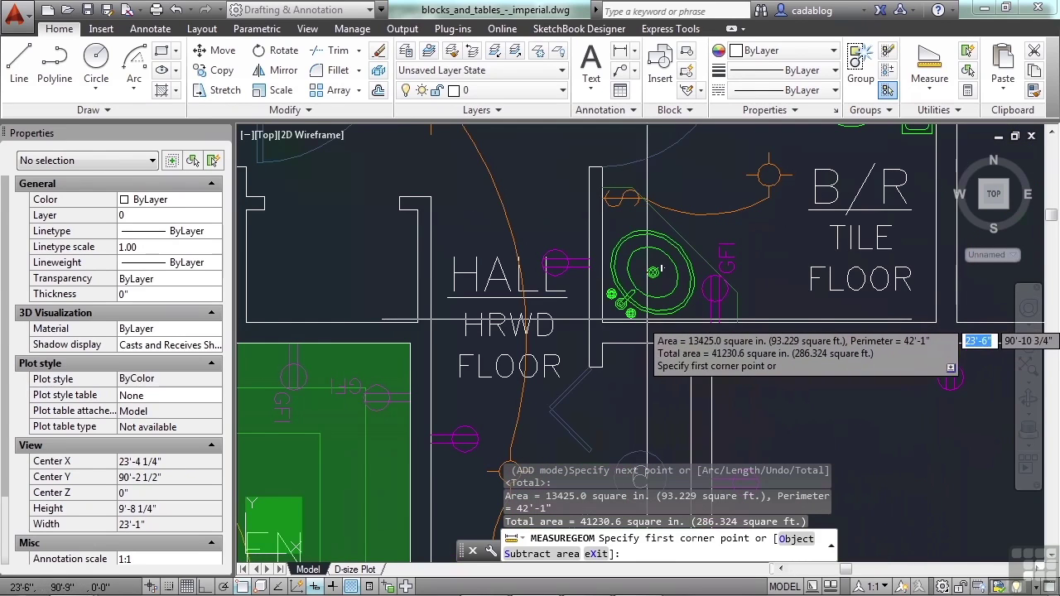
{"action": "left_click", "coordinate": [602, 322]}
{"action": "scroll", "coordinate": [746, 332], "scroll_direction": "down", "scroll_amount": 3}
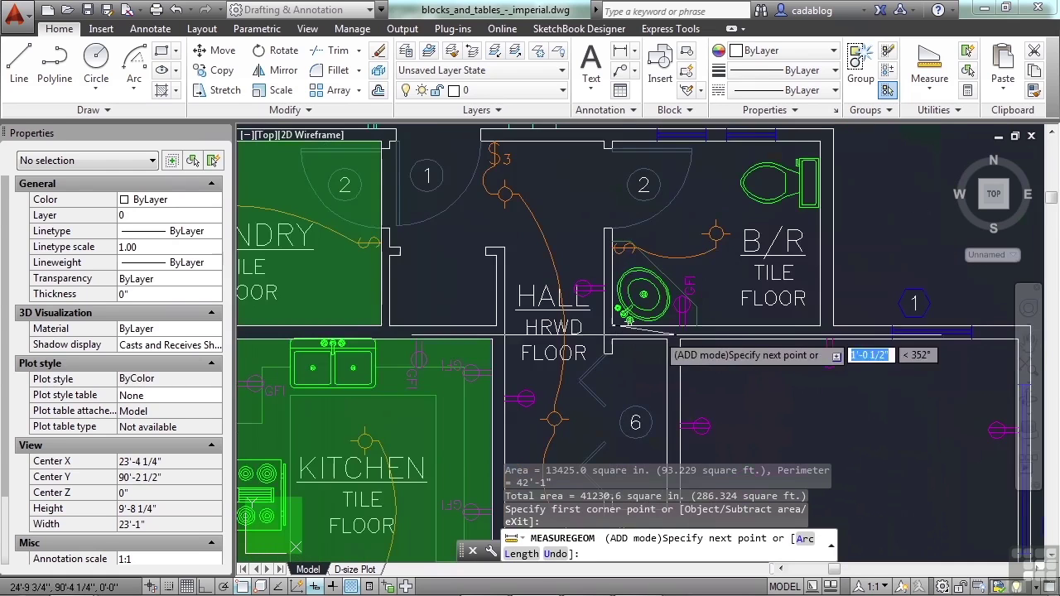
{"action": "scroll", "coordinate": [828, 324], "scroll_direction": "up", "scroll_amount": 3}
{"action": "left_click", "coordinate": [826, 317]}
{"action": "scroll", "coordinate": [795, 347], "scroll_direction": "down", "scroll_amount": 2}
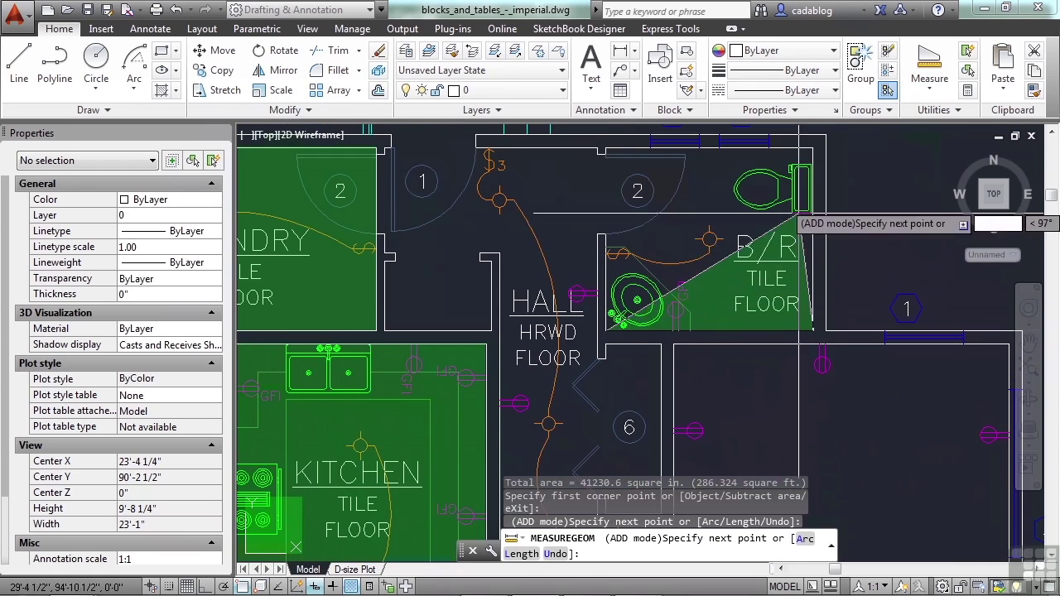
{"action": "left_click", "coordinate": [814, 150]}
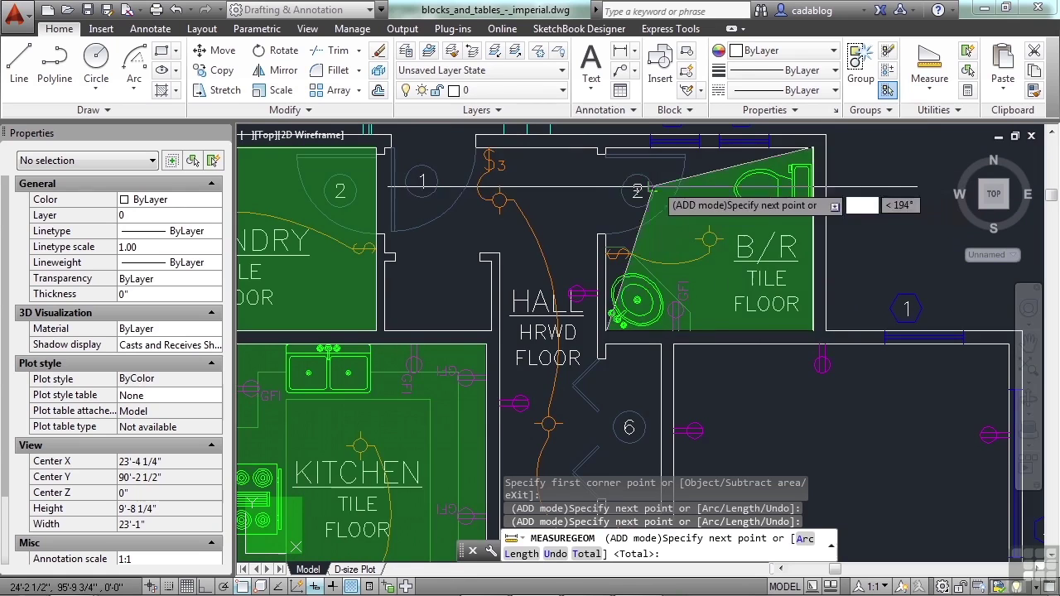
{"action": "scroll", "coordinate": [606, 150], "scroll_direction": "up", "scroll_amount": 2}
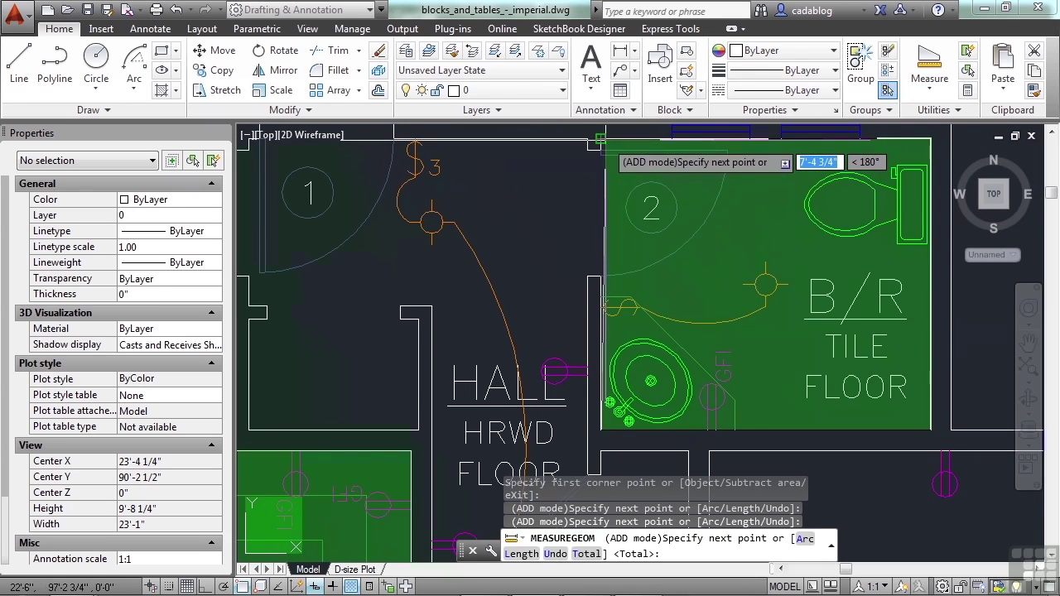
{"action": "left_click", "coordinate": [602, 139]}
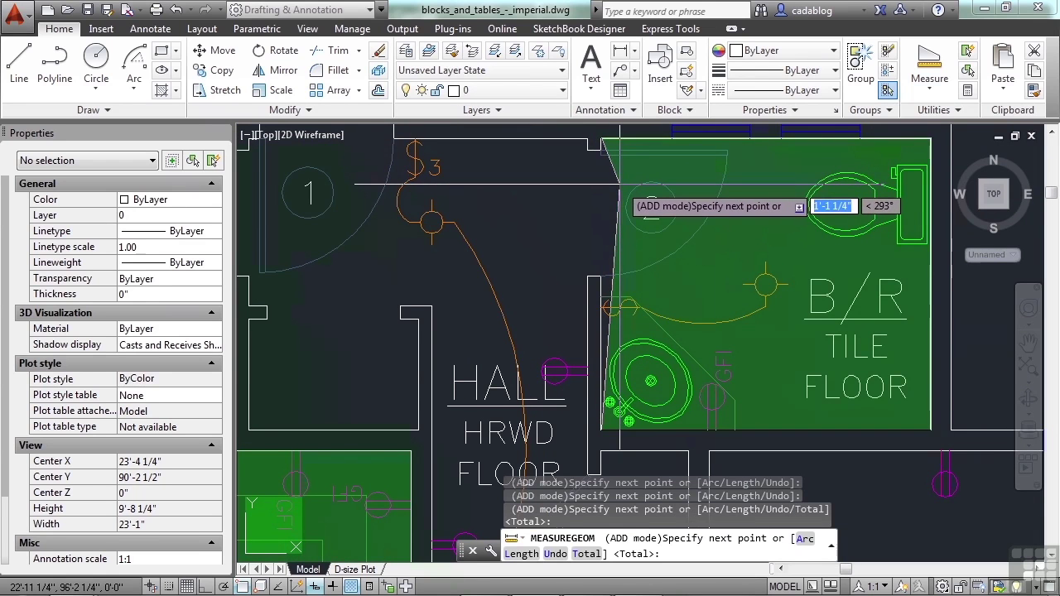
{"action": "key", "text": "Return"}
{"action": "scroll", "coordinate": [538, 249], "scroll_direction": "down", "scroll_amount": 4}
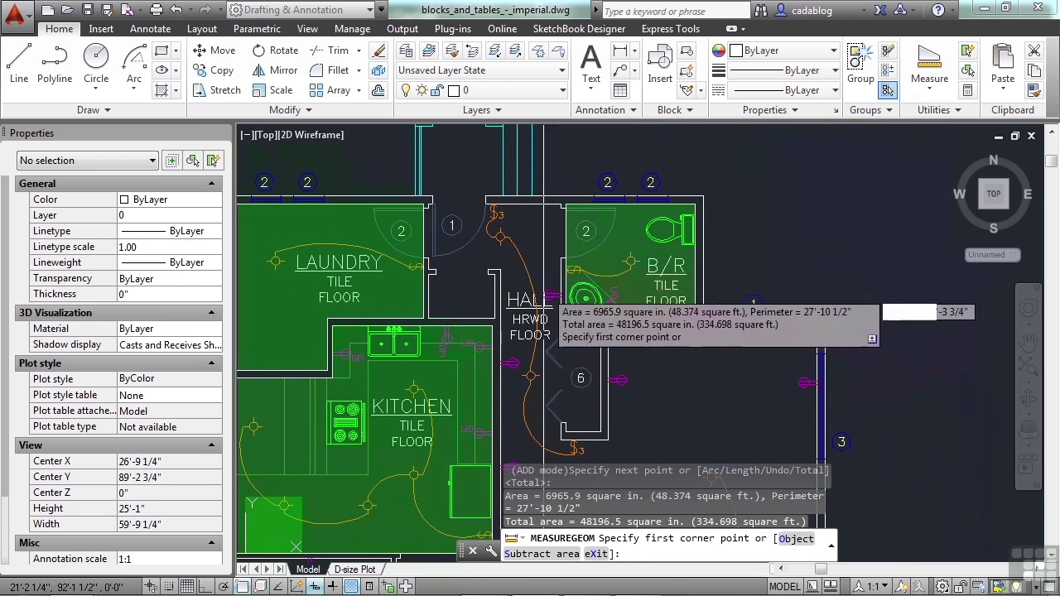
Look over the rest of the floor plan and end the combined kitchen, laundry and bathroom area total
{"action": "scroll", "coordinate": [547, 298], "scroll_direction": "down", "scroll_amount": 2}
{"action": "mouse_move", "coordinate": [601, 415]}
{"action": "middle_mouse_down"}
{"action": "mouse_move", "coordinate": [635, 315]}
{"action": "mouse_move", "coordinate": [639, 253]}
{"action": "middle_mouse_up"}
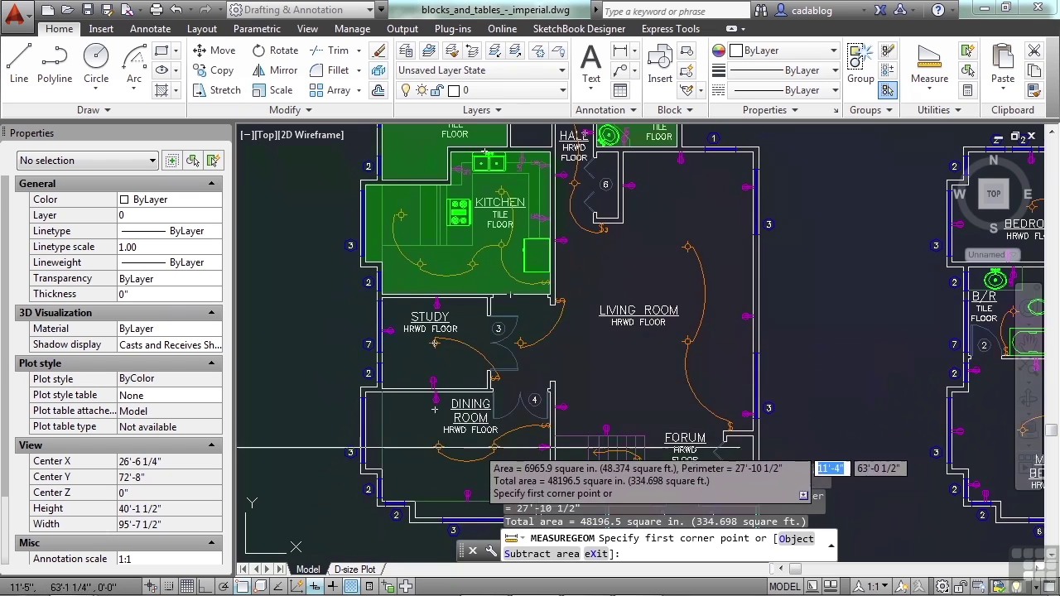
{"action": "middle_click_drag", "start_coordinate": [486, 442], "coordinate": [458, 329]}
{"action": "mouse_move", "coordinate": [630, 361]}
{"action": "middle_mouse_down"}
{"action": "mouse_move", "coordinate": [644, 304]}
{"action": "mouse_move", "coordinate": [621, 203]}
{"action": "middle_mouse_up"}
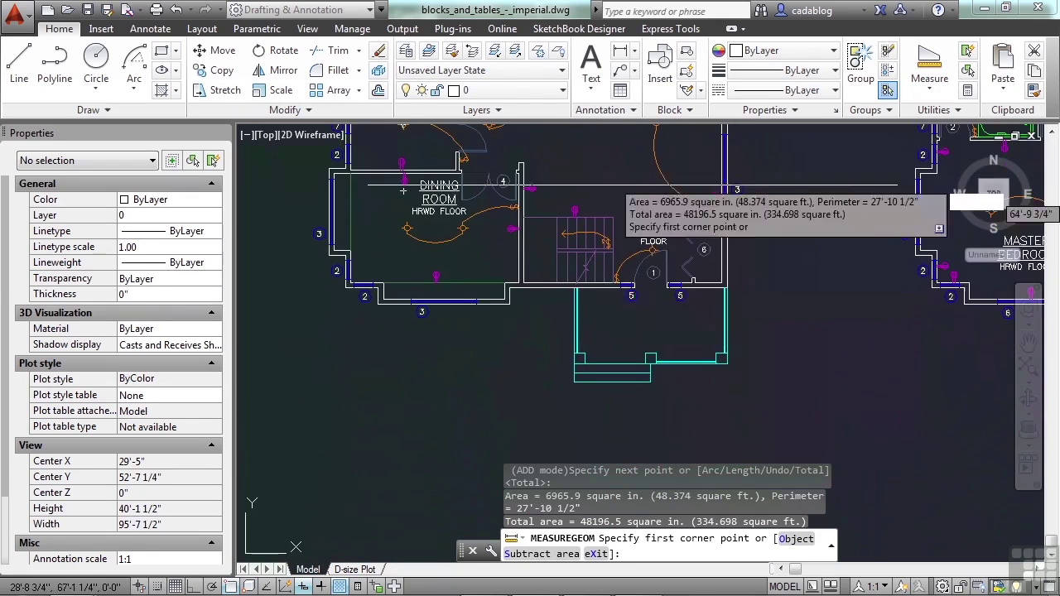
{"action": "mouse_move", "coordinate": [596, 116]}
{"action": "middle_mouse_down"}
{"action": "mouse_move", "coordinate": [539, 304]}
{"action": "mouse_move", "coordinate": [504, 300]}
{"action": "middle_mouse_up"}
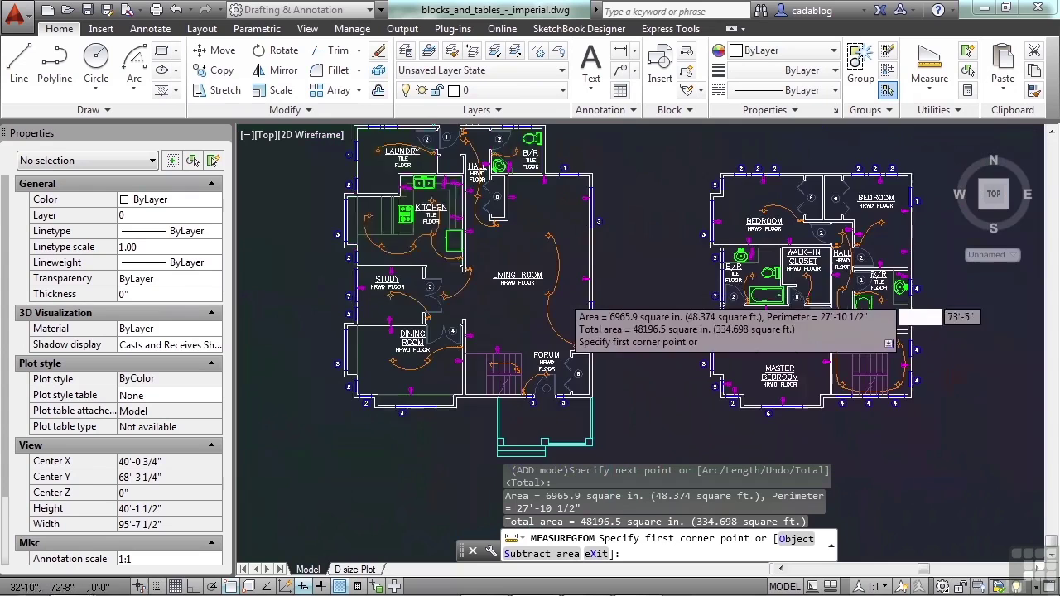
{"action": "middle_click_drag", "start_coordinate": [498, 265], "coordinate": [584, 298]}
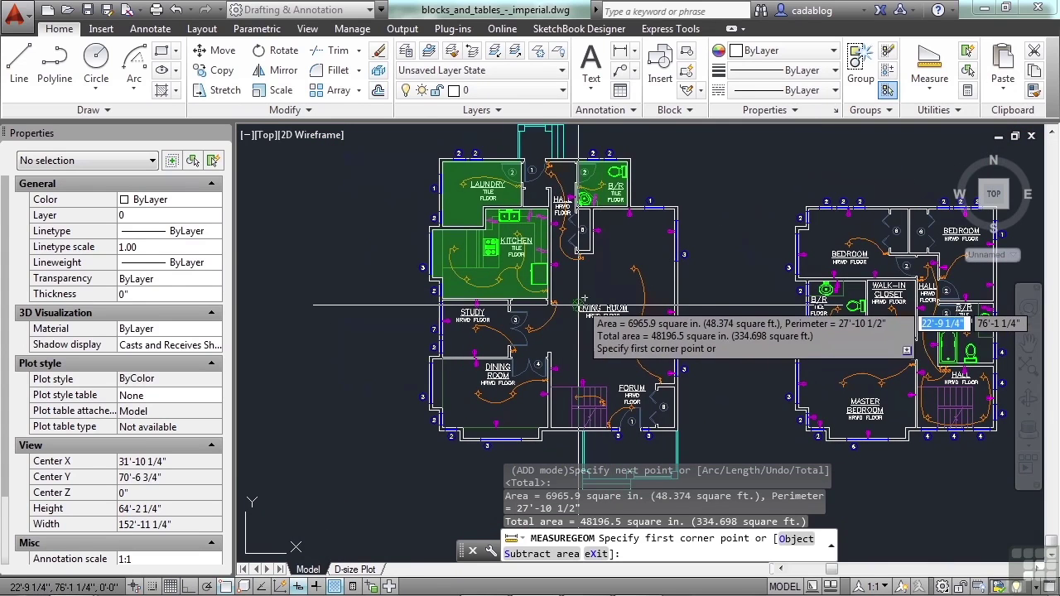
{"action": "scroll", "coordinate": [493, 178], "scroll_direction": "up", "scroll_amount": 2}
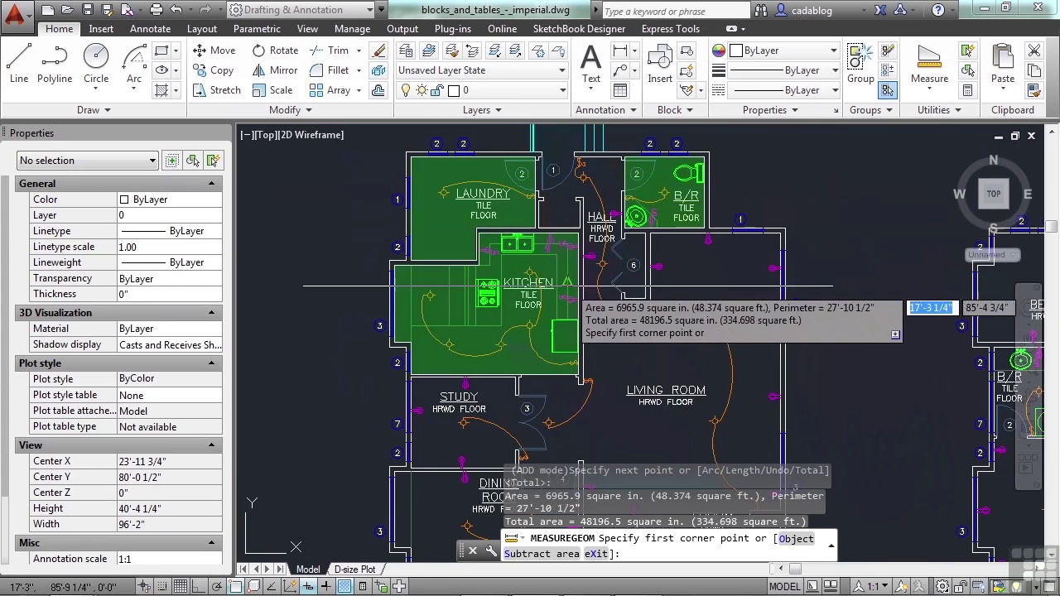
{"action": "key", "text": "Return"}
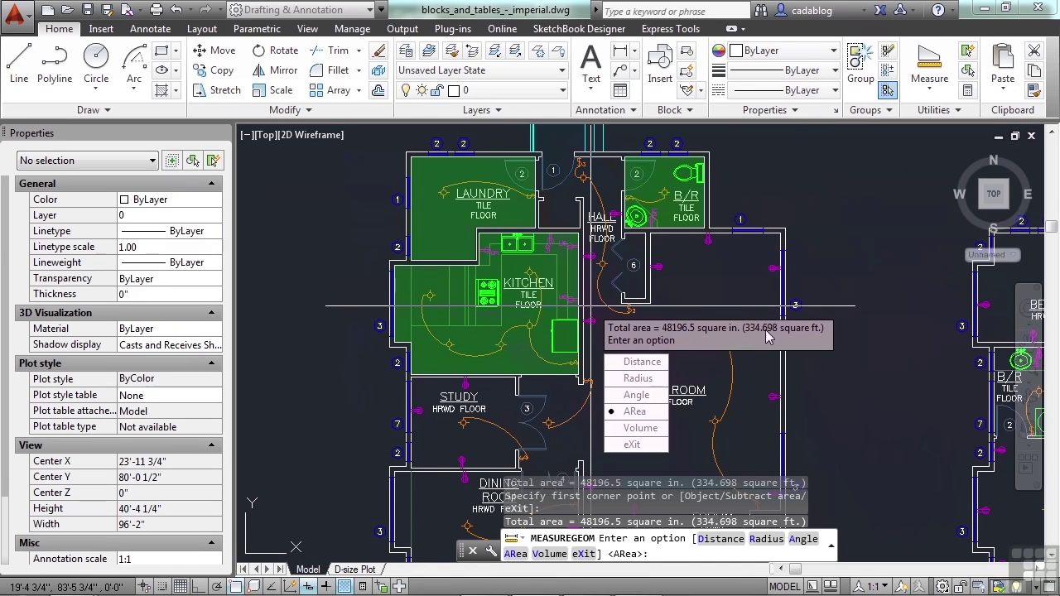
Measure the laundry room's area on its own by picking its six inside corners, starting at the upper-left one
{"action": "left_click", "coordinate": [631, 411]}
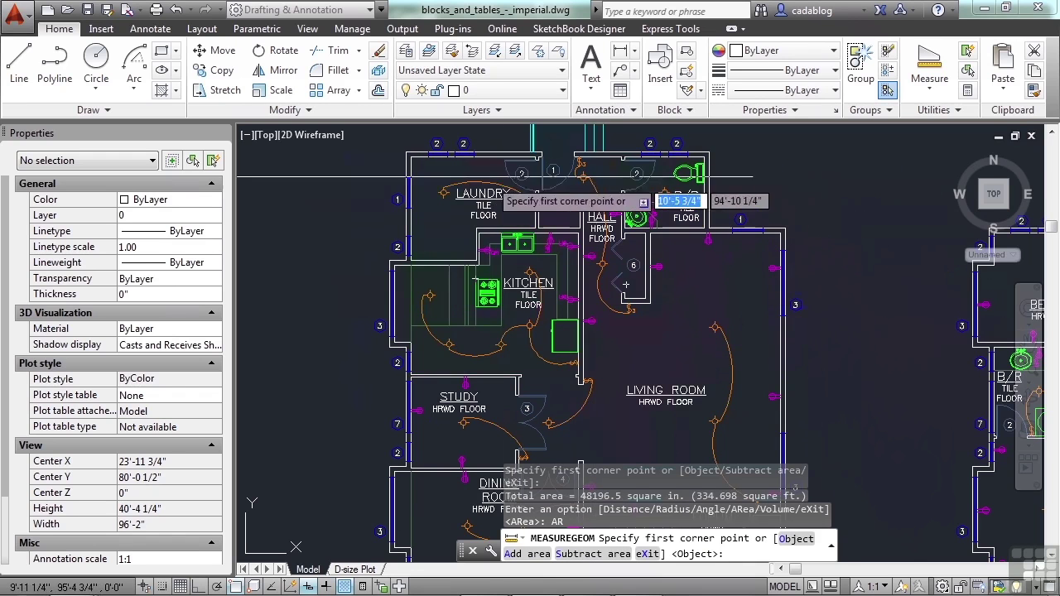
{"action": "scroll", "coordinate": [404, 154], "scroll_direction": "up", "scroll_amount": 2}
{"action": "scroll", "coordinate": [403, 154], "scroll_direction": "up", "scroll_amount": 1}
{"action": "left_click", "coordinate": [411, 165]}
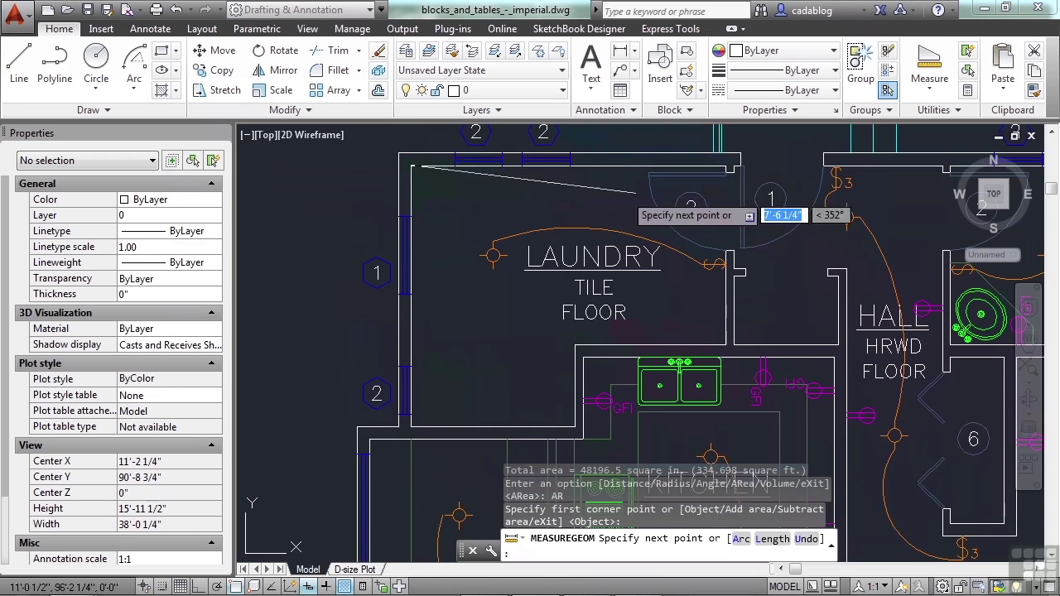
{"action": "left_click", "coordinate": [727, 166]}
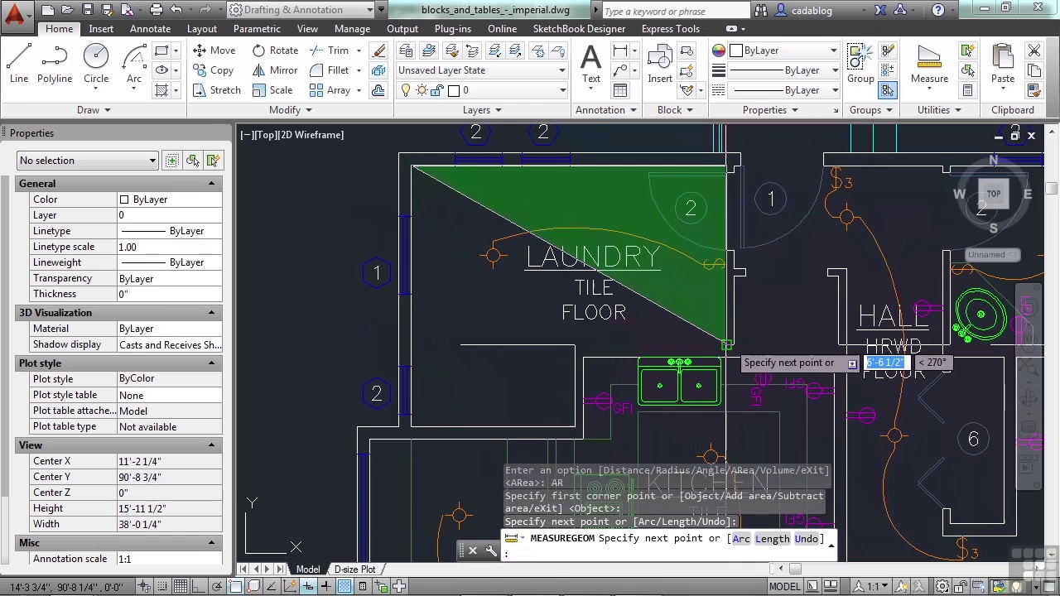
{"action": "left_click", "coordinate": [727, 343]}
{"action": "left_click", "coordinate": [575, 345]}
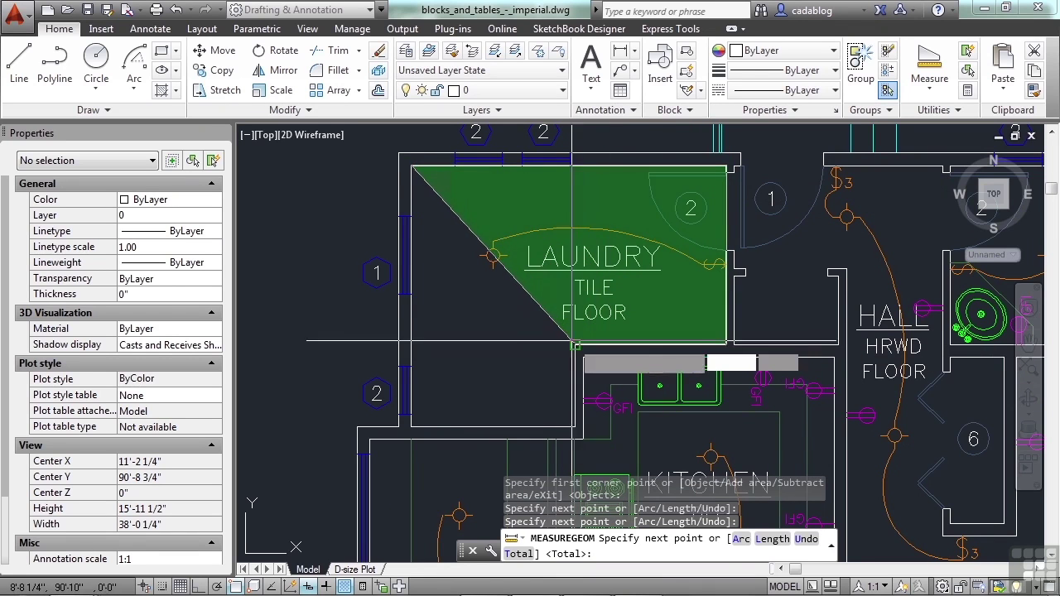
{"action": "left_click", "coordinate": [575, 427]}
{"action": "left_click", "coordinate": [411, 426]}
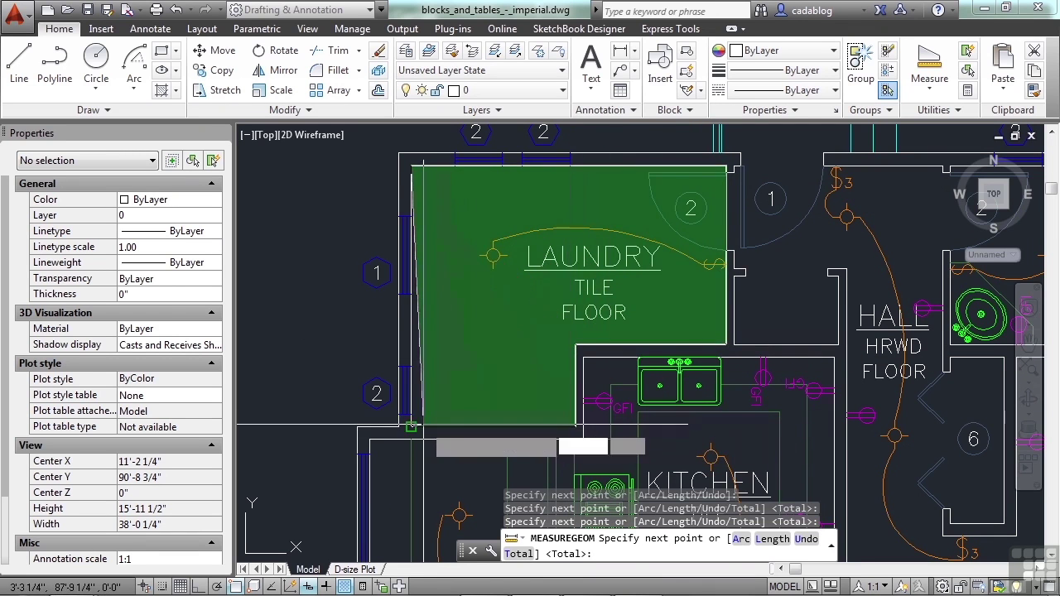
{"action": "key", "text": "Return"}
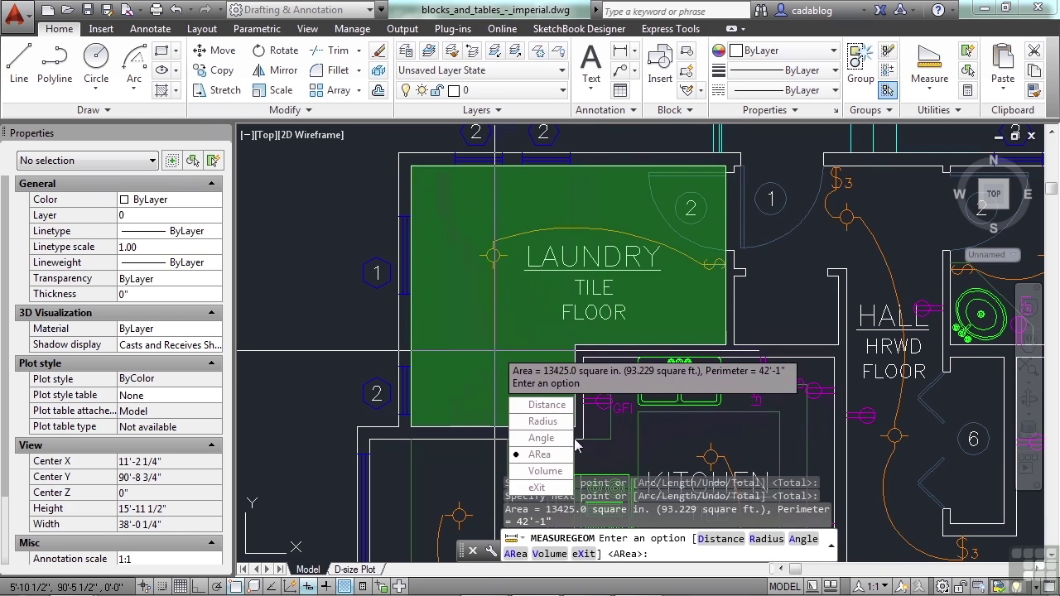
Measure the laundry room in Add area mode by picking its six inside corners, starting at the lower-left one
{"action": "left_click", "coordinate": [540, 455]}
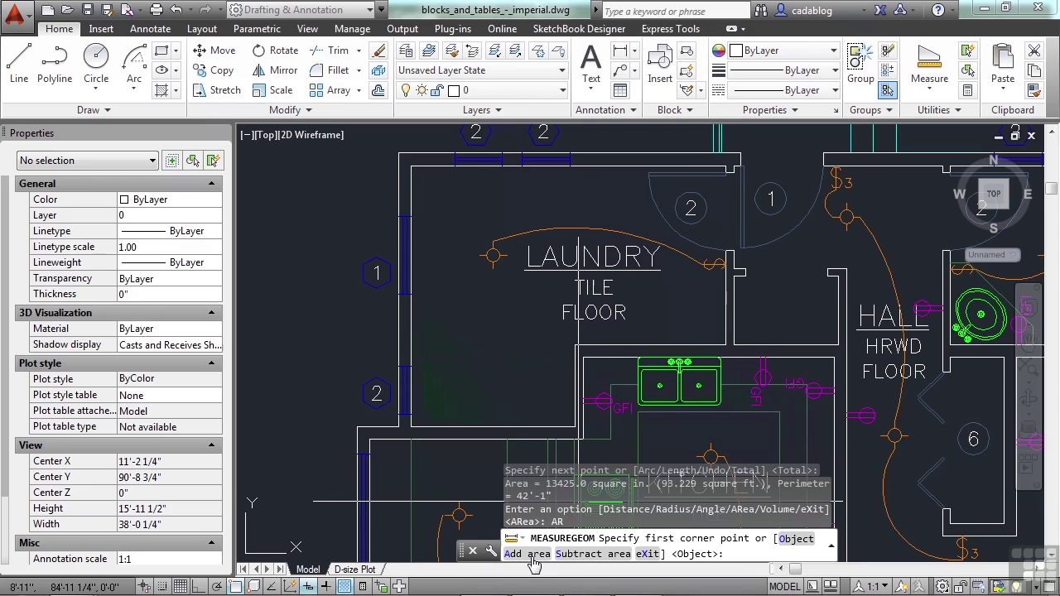
{"action": "left_click", "coordinate": [530, 555]}
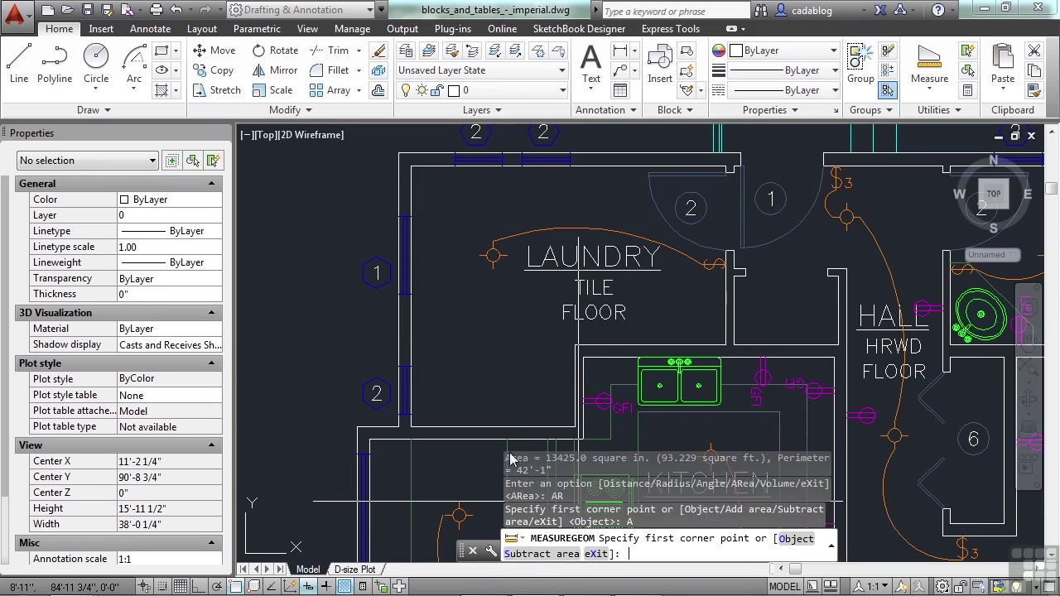
{"action": "left_click", "coordinate": [412, 427]}
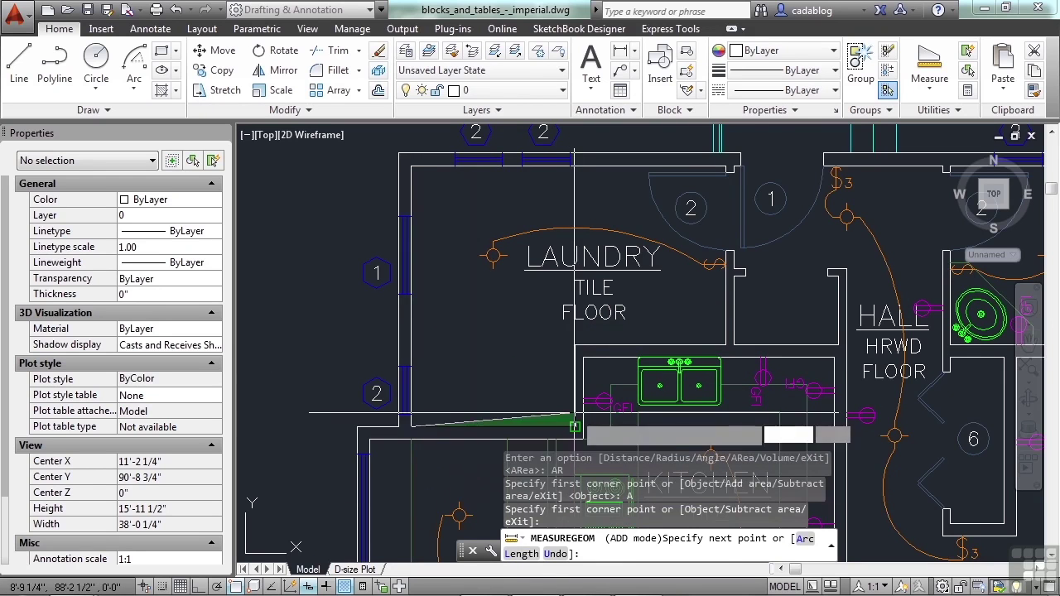
{"action": "left_click", "coordinate": [575, 427]}
{"action": "left_click", "coordinate": [575, 346]}
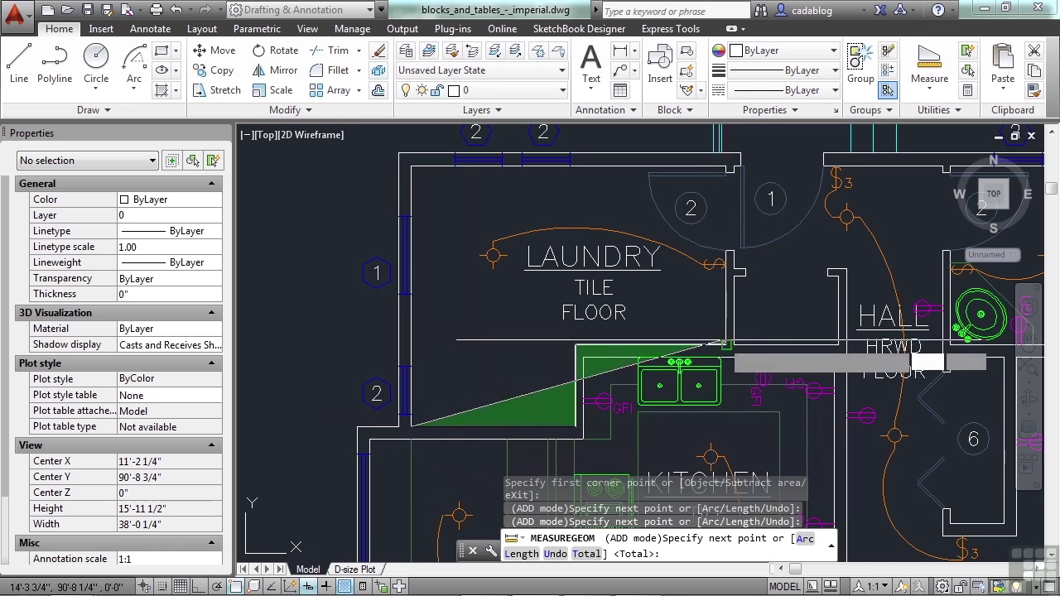
{"action": "left_click", "coordinate": [728, 344]}
{"action": "left_click", "coordinate": [728, 175]}
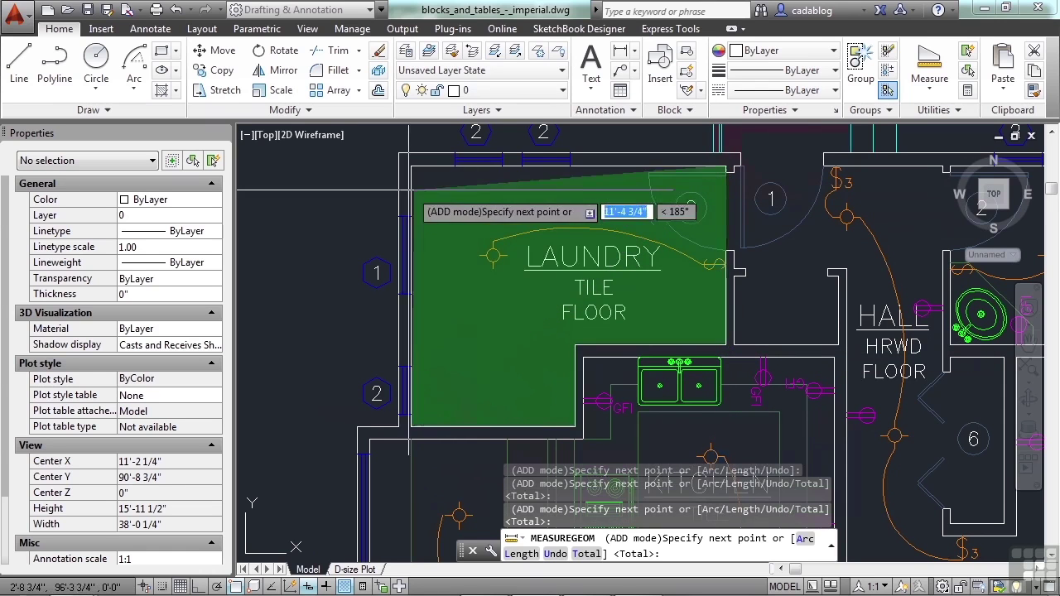
{"action": "left_click", "coordinate": [412, 169]}
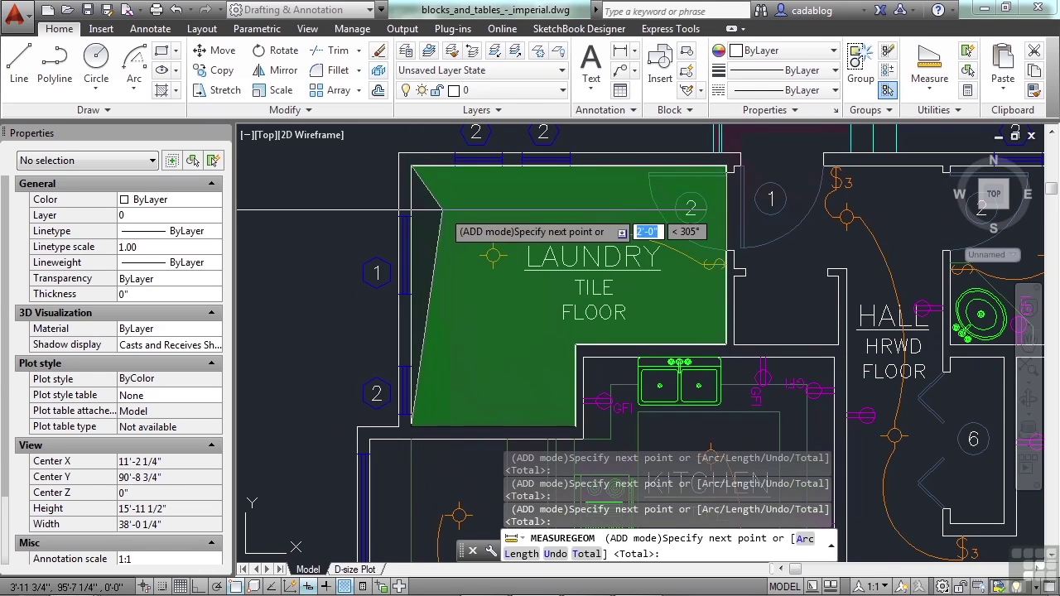
{"action": "key", "text": "Return"}
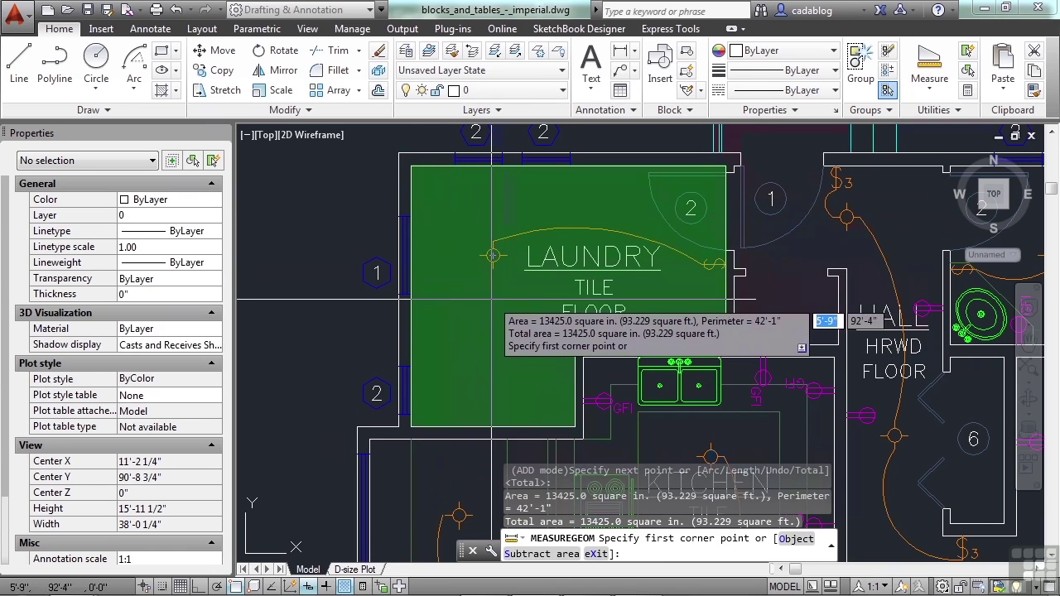
Subtract the laundry's lower rectangular alcove from the total by picking its four corners, starting at the lower-right one, and end the total
{"action": "left_click", "coordinate": [517, 553]}
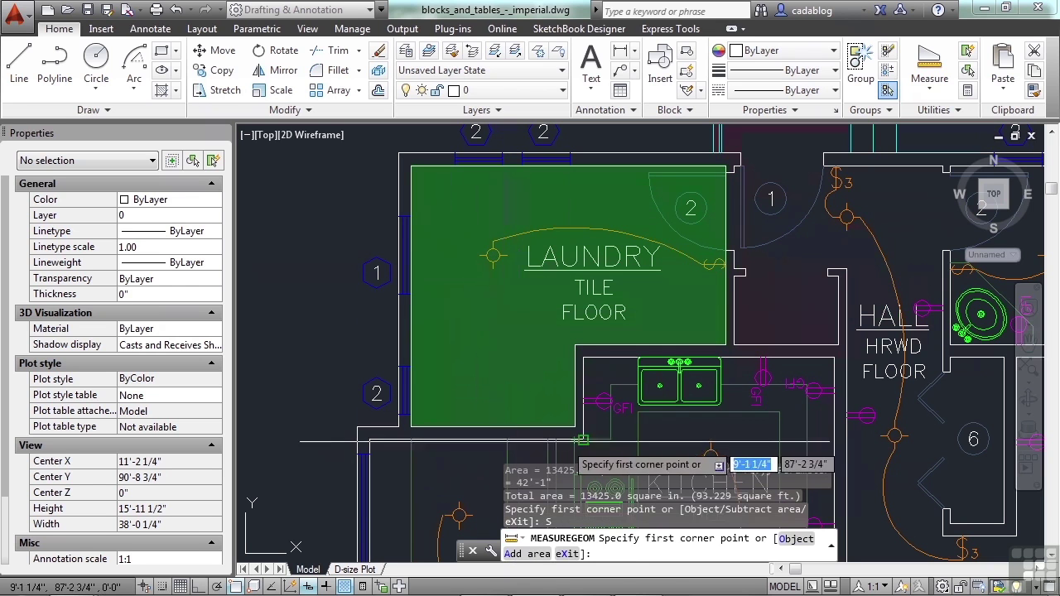
{"action": "left_click", "coordinate": [575, 427]}
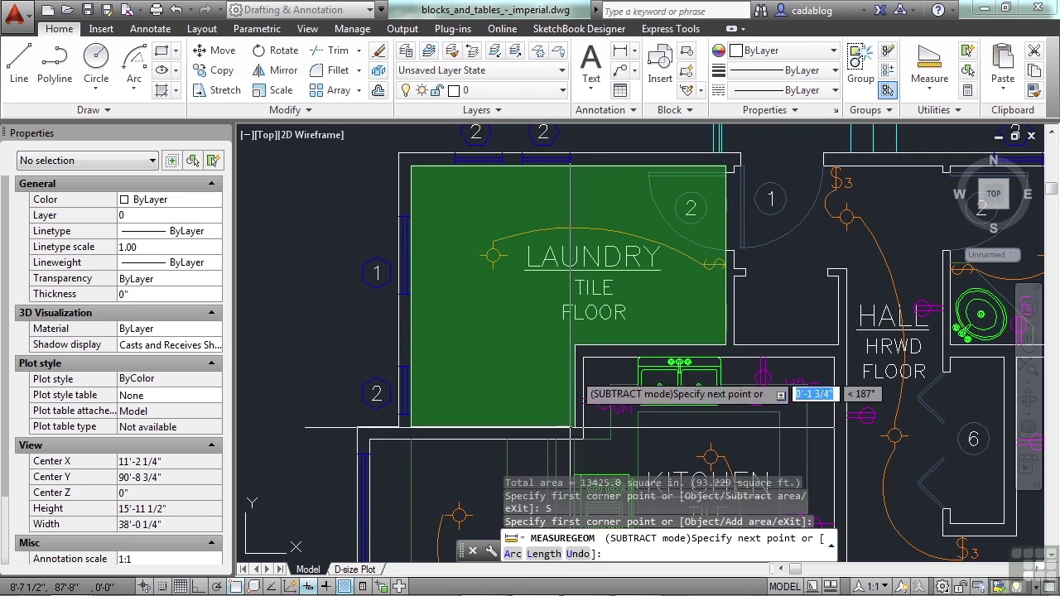
{"action": "left_click", "coordinate": [575, 346]}
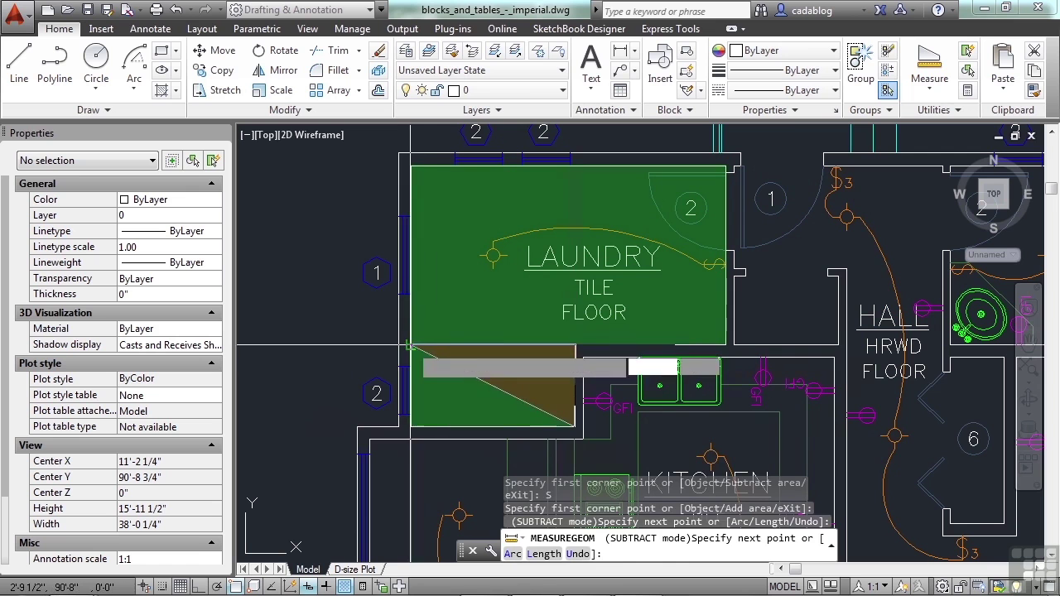
{"action": "left_click", "coordinate": [412, 346]}
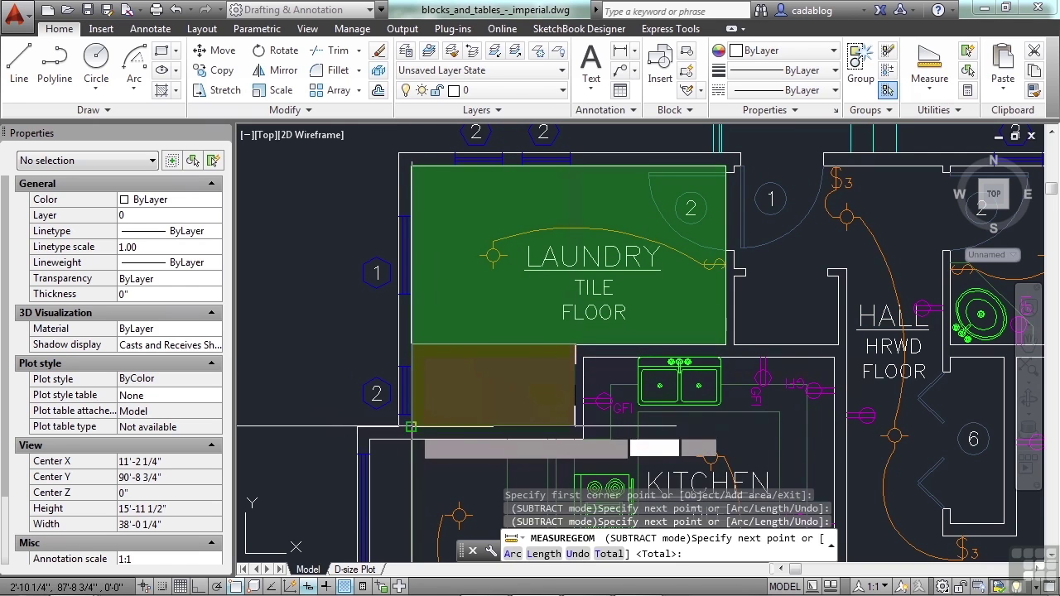
{"action": "left_click", "coordinate": [412, 426]}
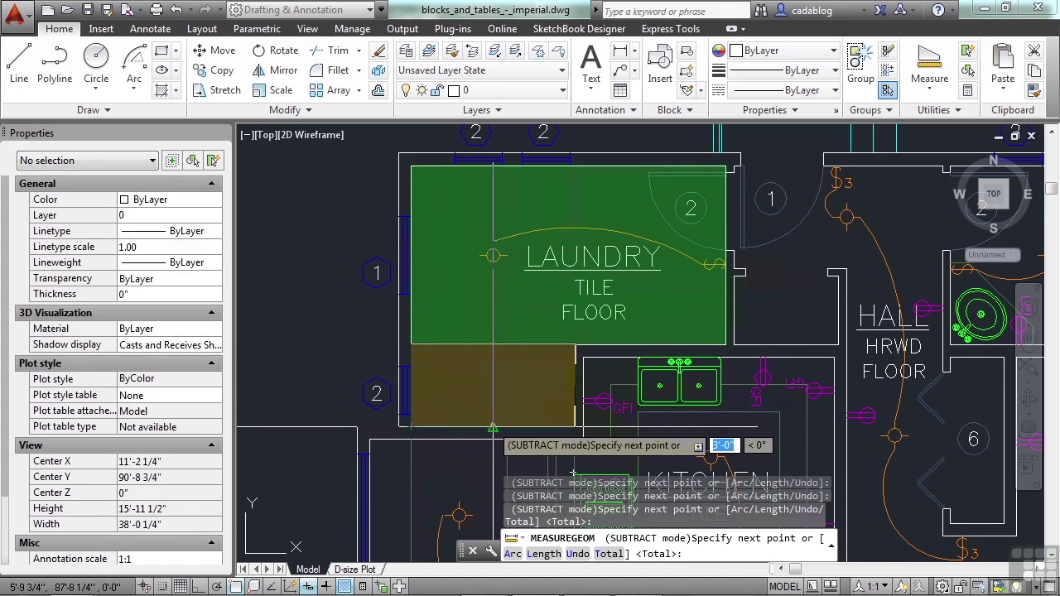
{"action": "key", "text": "Return"}
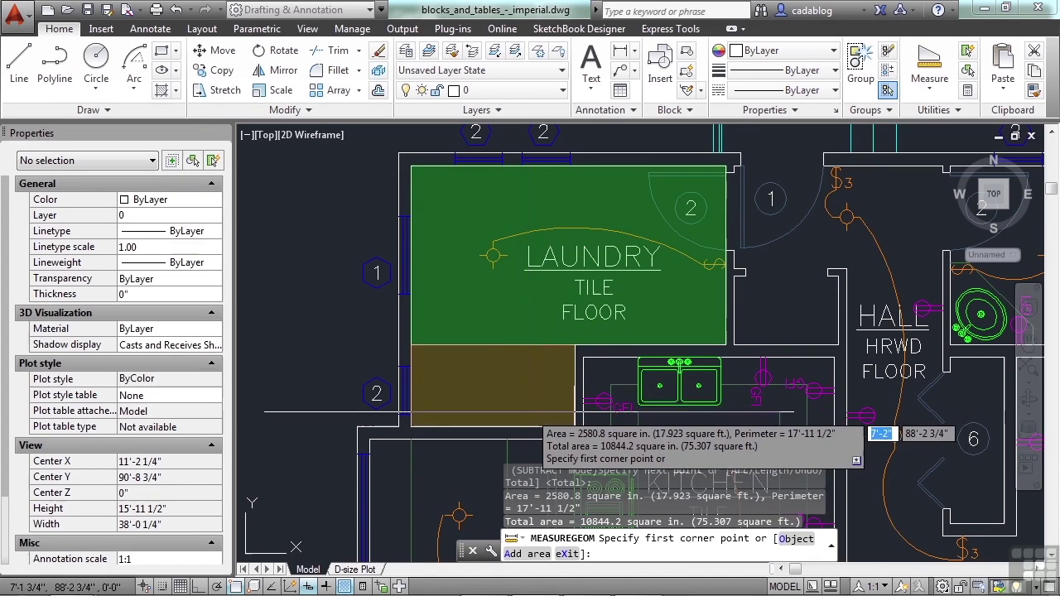
{"action": "key", "text": "Return"}
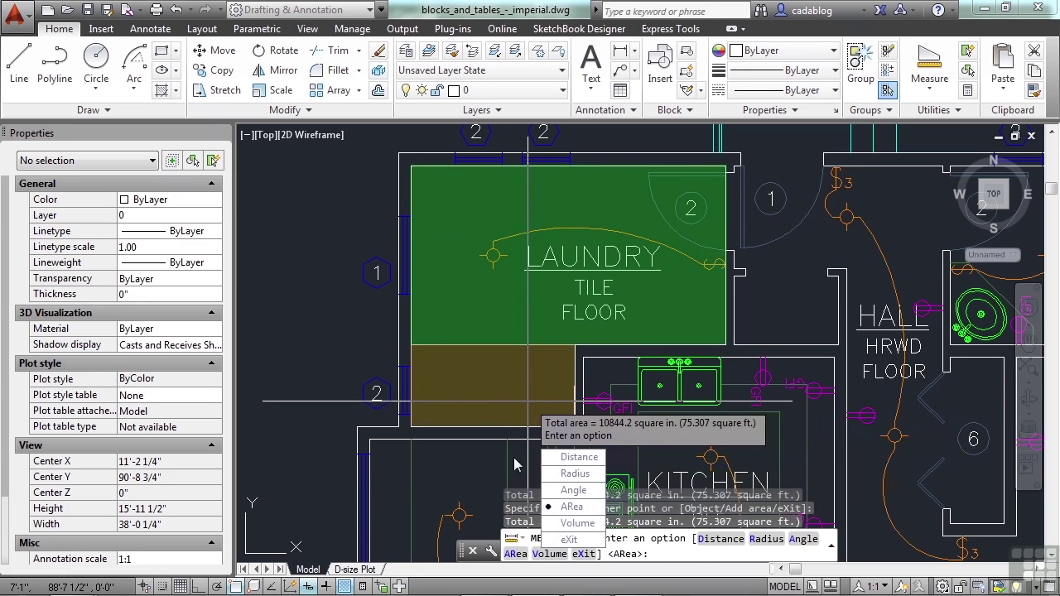
Measure the kitchen's upper rectangular section around the sink in Add area mode, picking four corners from the upper-left one down to the wall corner
{"action": "left_click", "coordinate": [572, 506]}
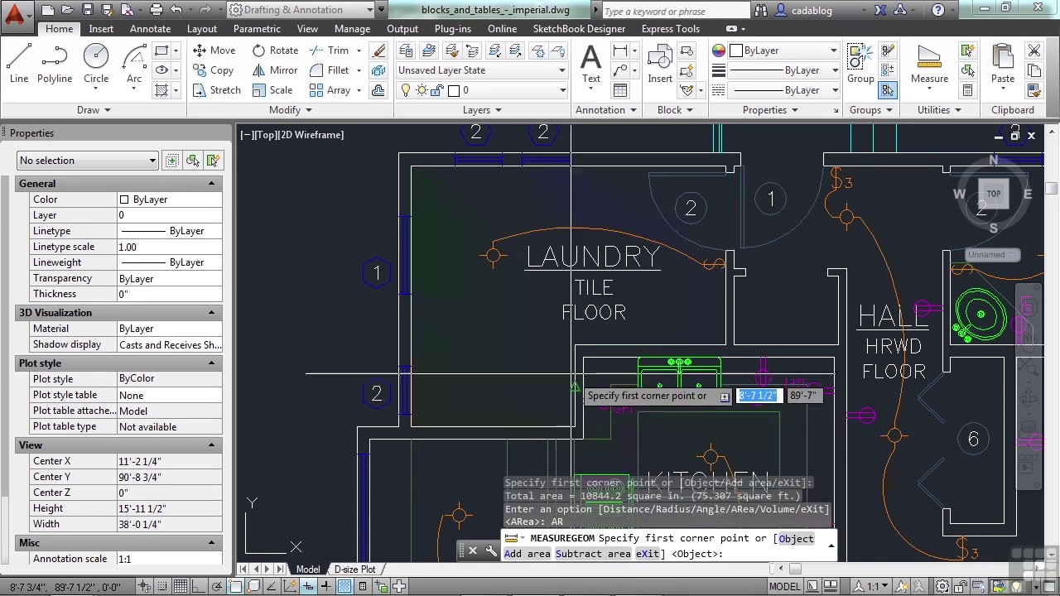
{"action": "scroll", "coordinate": [617, 319], "scroll_direction": "down", "scroll_amount": 2}
{"action": "mouse_move", "coordinate": [617, 319]}
{"action": "middle_mouse_down"}
{"action": "mouse_move", "coordinate": [544, 213]}
{"action": "mouse_move", "coordinate": [609, 236]}
{"action": "middle_mouse_up"}
{"action": "scroll", "coordinate": [609, 236], "scroll_direction": "up", "scroll_amount": 2}
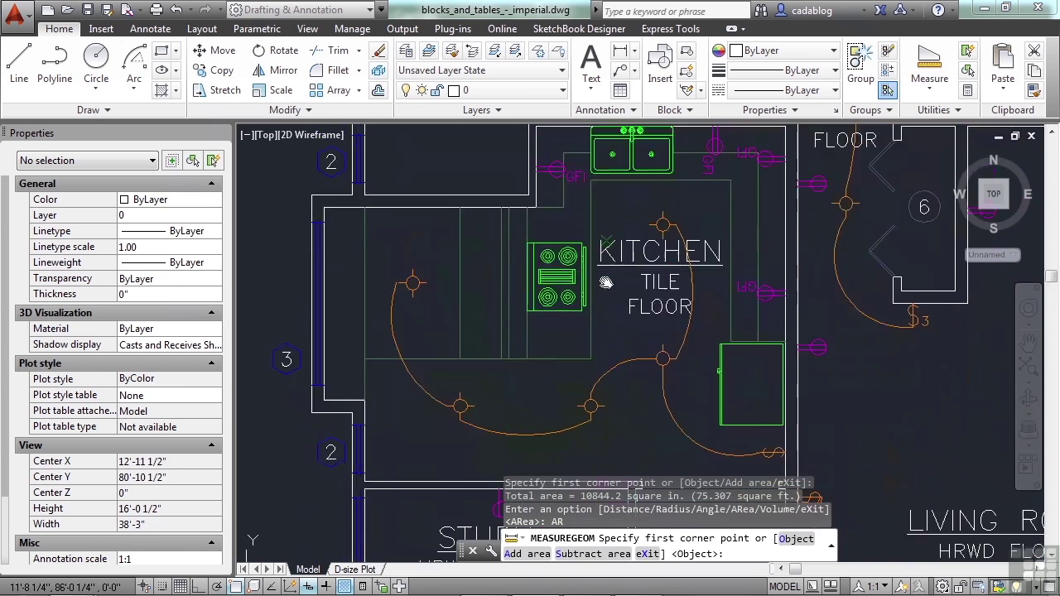
{"action": "middle_click_drag", "start_coordinate": [605, 277], "coordinate": [592, 356]}
{"action": "scroll", "coordinate": [593, 273], "scroll_direction": "up", "scroll_amount": 2}
{"action": "middle_click_drag", "start_coordinate": [468, 190], "coordinate": [513, 186]}
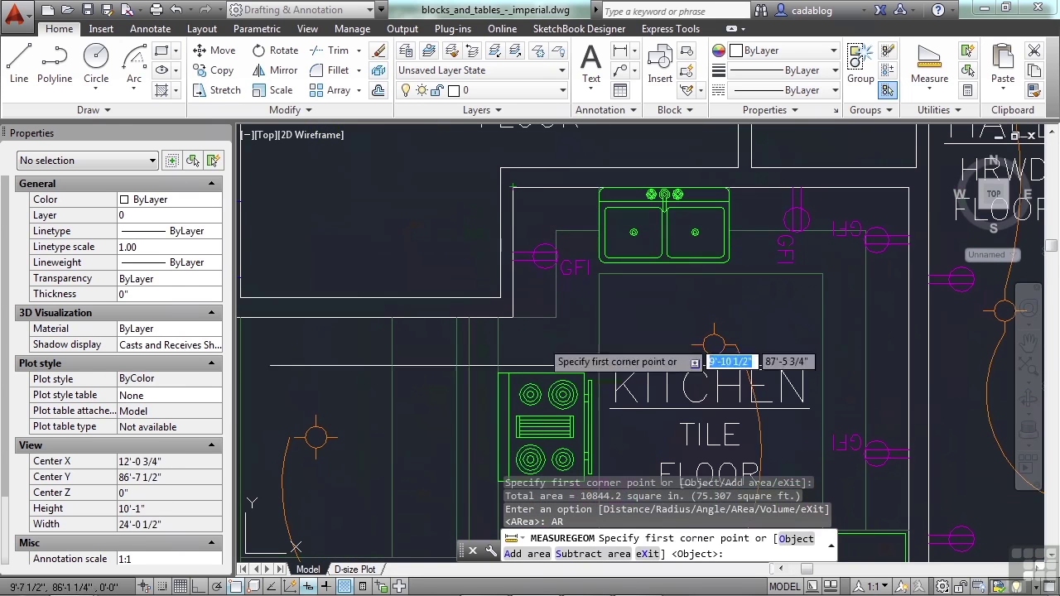
{"action": "left_click", "coordinate": [527, 555]}
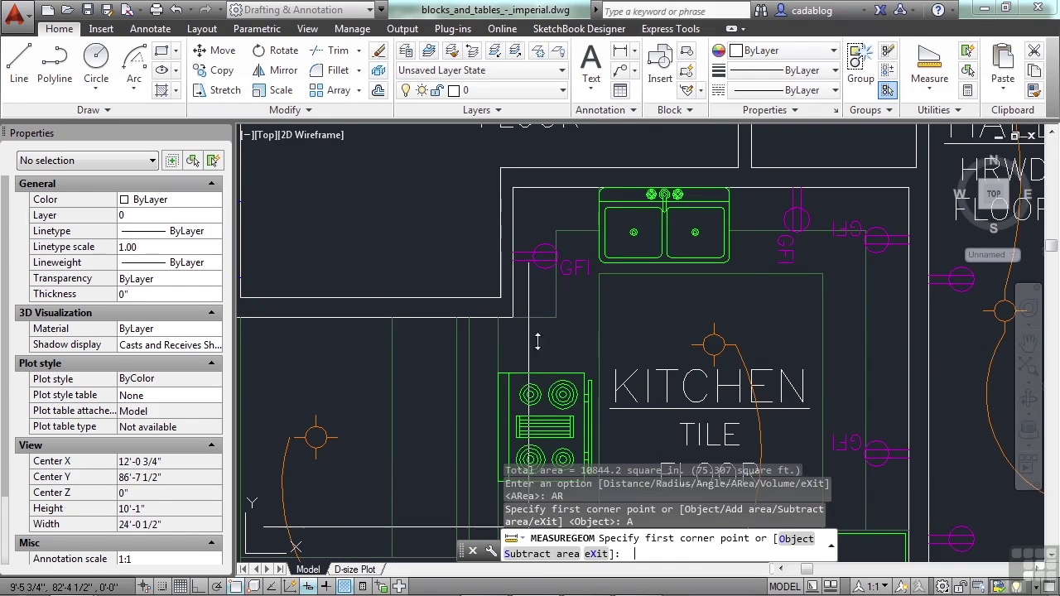
{"action": "left_click", "coordinate": [512, 186]}
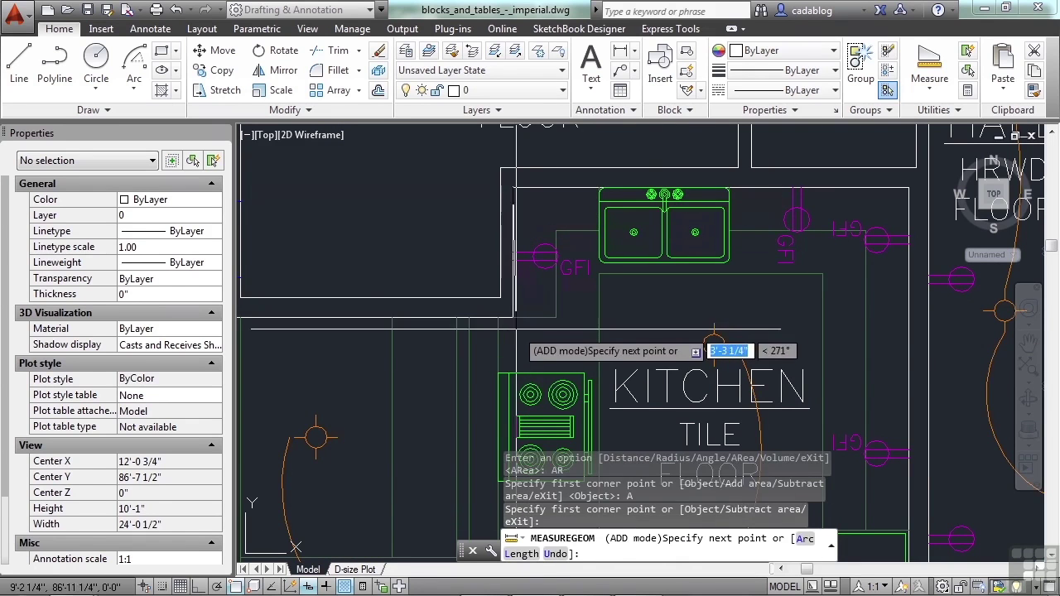
{"action": "left_click", "coordinate": [513, 317]}
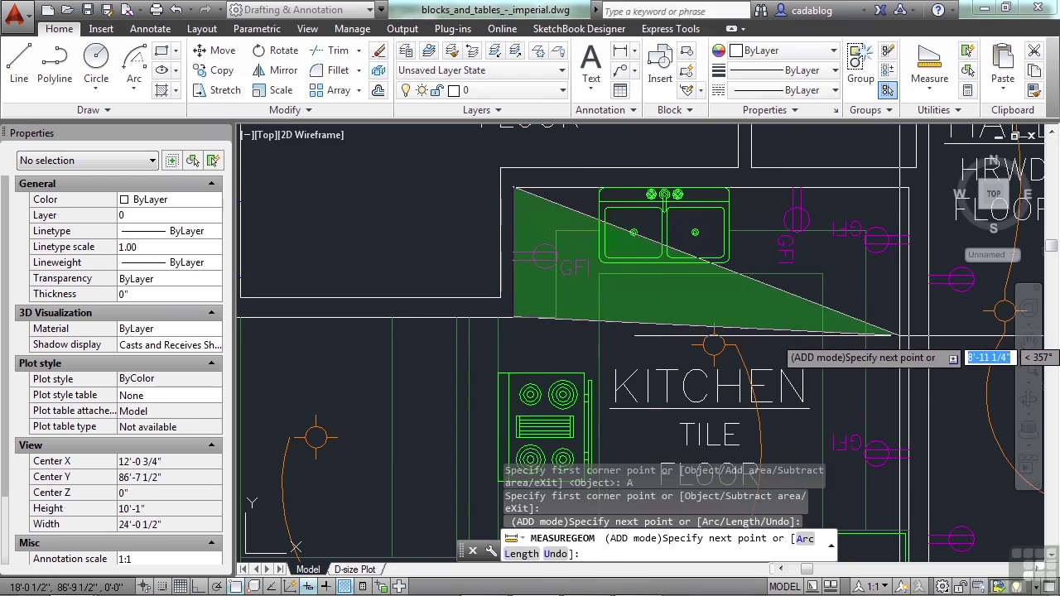
{"action": "left_click", "coordinate": [909, 317]}
{"action": "left_click", "coordinate": [910, 189]}
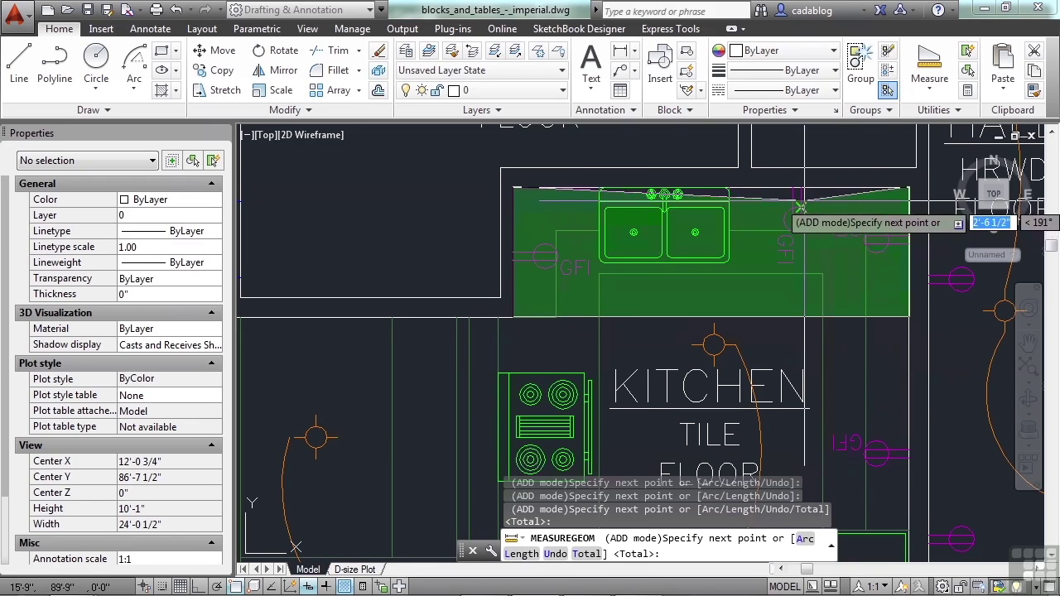
{"action": "key", "text": "Return"}
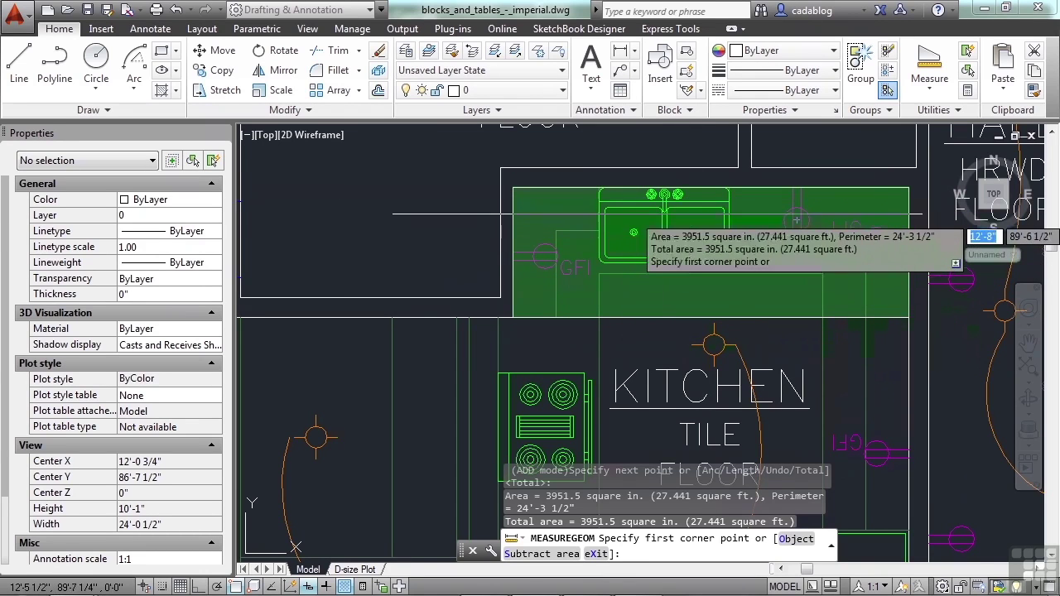
Subtract the kitchen sink's outline from the total area by picking its four corners, starting at the upper-left one, and end the area measurement
{"action": "left_click", "coordinate": [524, 556]}
{"action": "scroll", "coordinate": [590, 191], "scroll_direction": "up", "scroll_amount": 4}
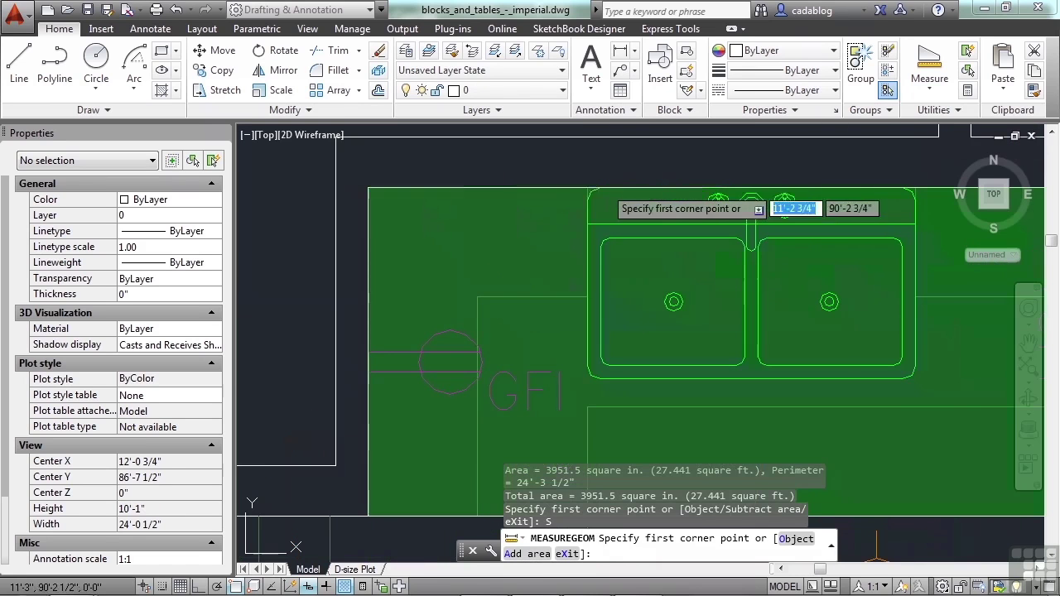
{"action": "left_click", "coordinate": [588, 190]}
{"action": "left_click", "coordinate": [592, 373]}
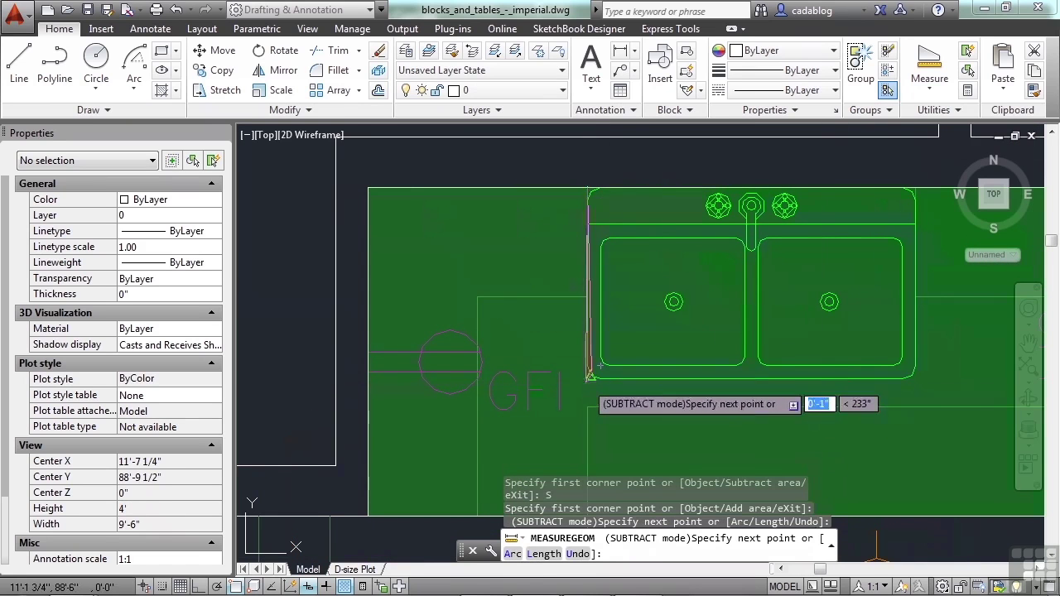
{"action": "left_click", "coordinate": [905, 374]}
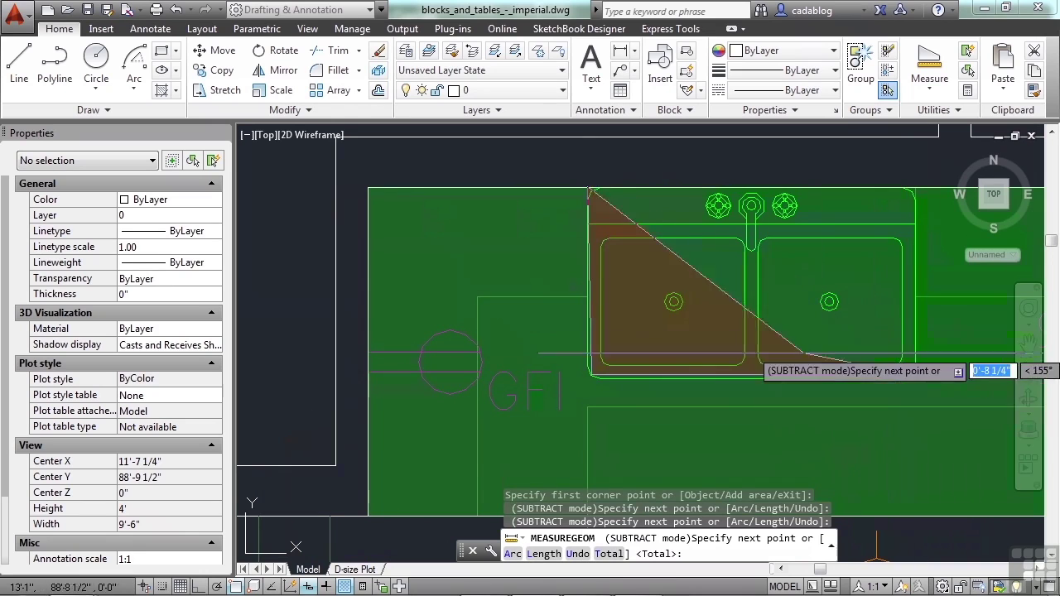
{"action": "left_click", "coordinate": [915, 190]}
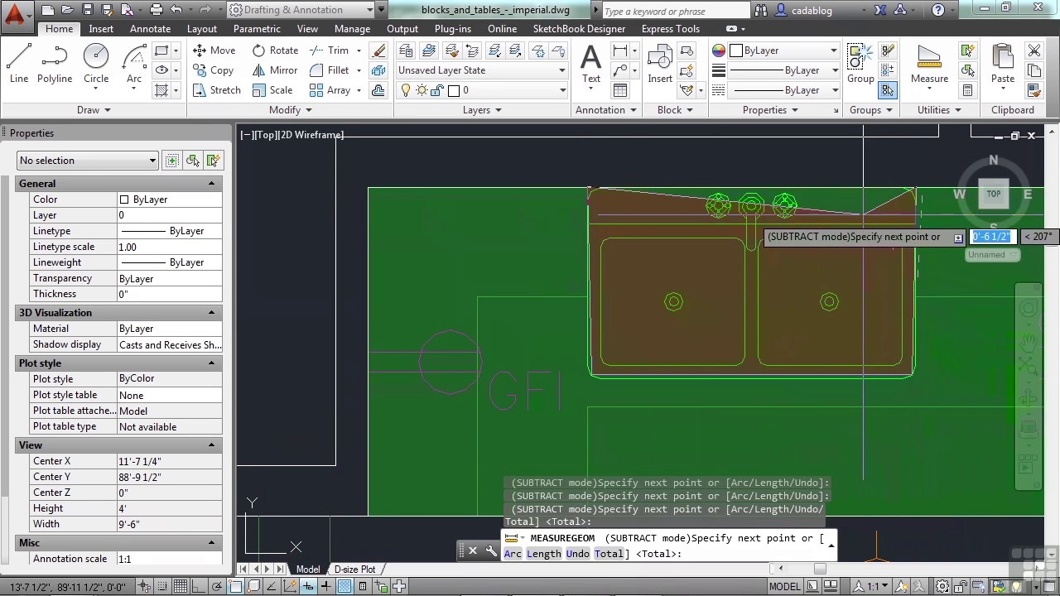
{"action": "key", "text": "Return"}
{"action": "scroll", "coordinate": [555, 289], "scroll_direction": "down", "scroll_amount": 4}
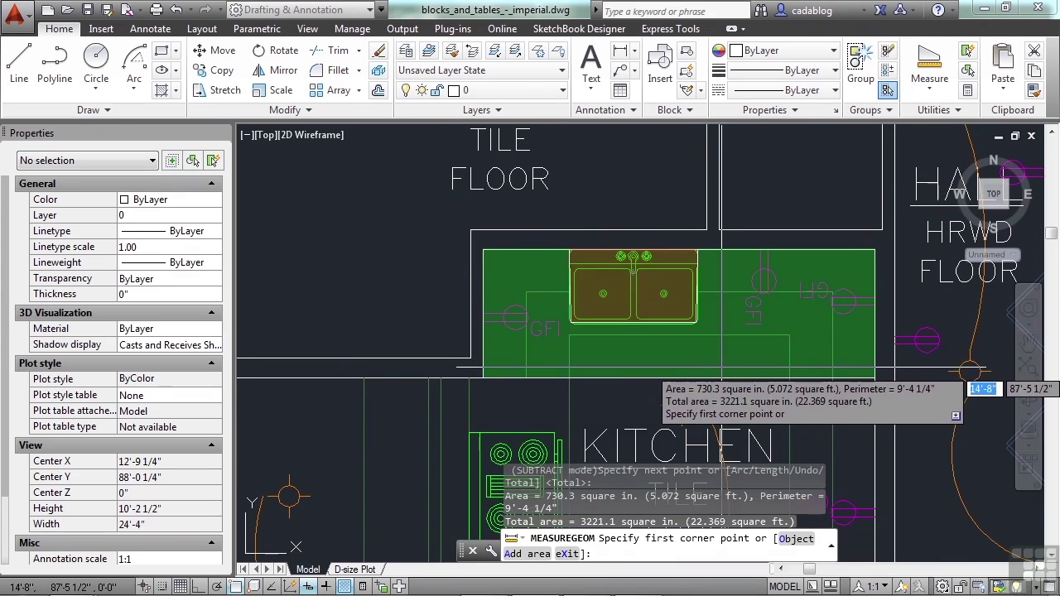
{"action": "key", "text": "Return"}
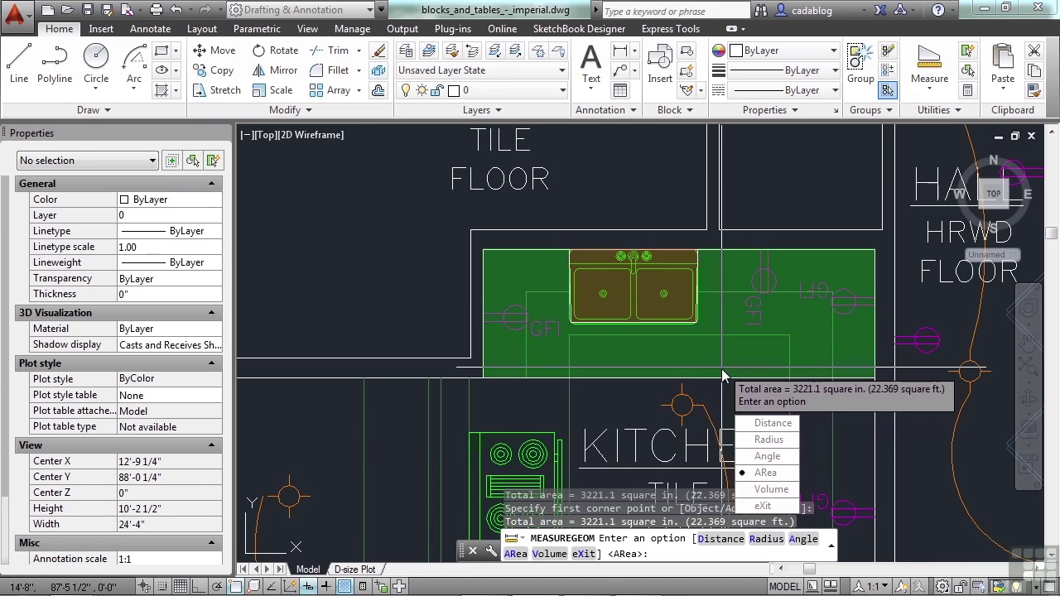
Measure the distance between the two lower corners of the laundry's alcove, directly above the kitchen sink wall
{"action": "left_click", "coordinate": [771, 427]}
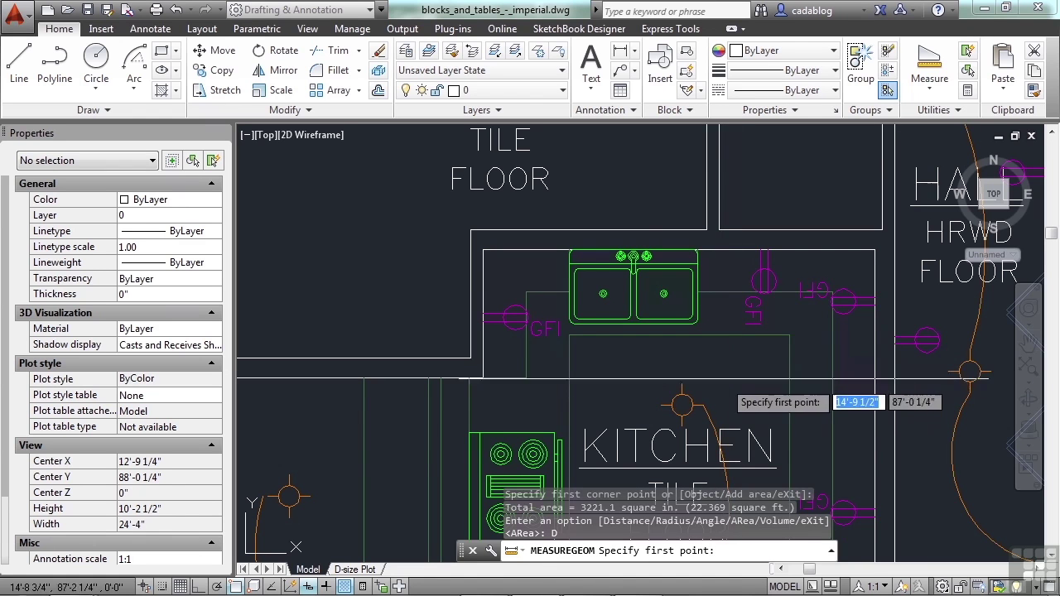
{"action": "left_click", "coordinate": [496, 224]}
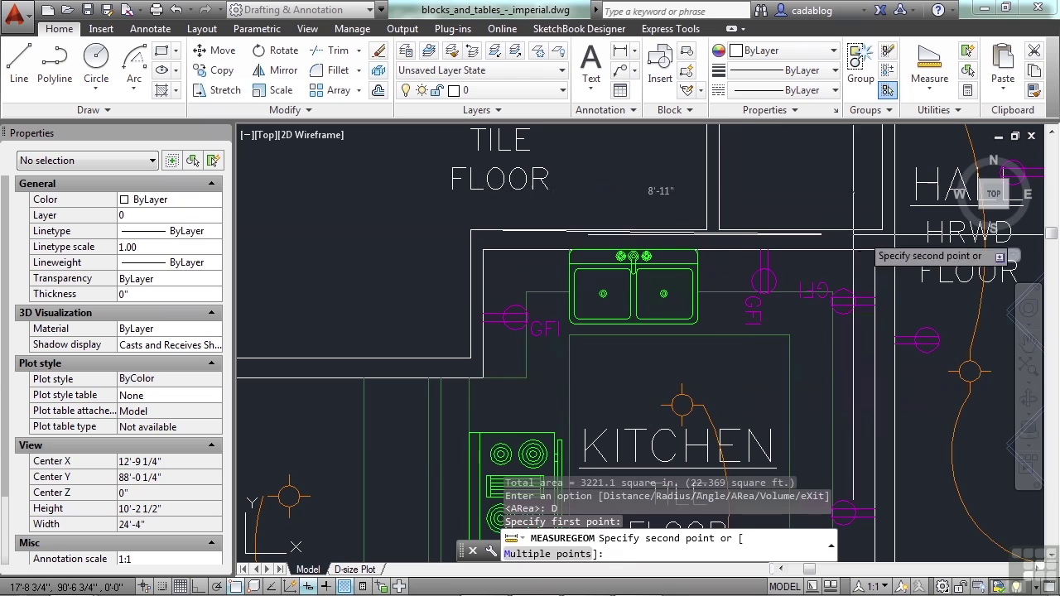
{"action": "left_click", "coordinate": [705, 232]}
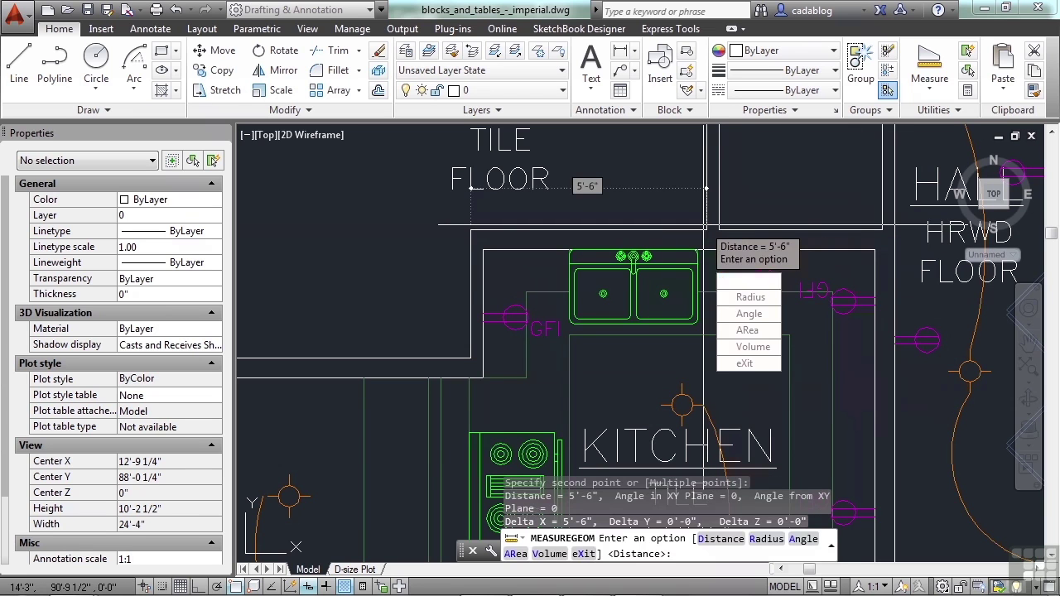
Measure the cumulative distance along the laundry's stepped lower wall with Multiple points, picking four corners from the lower-right to the lower-left one
{"action": "left_click", "coordinate": [748, 281]}
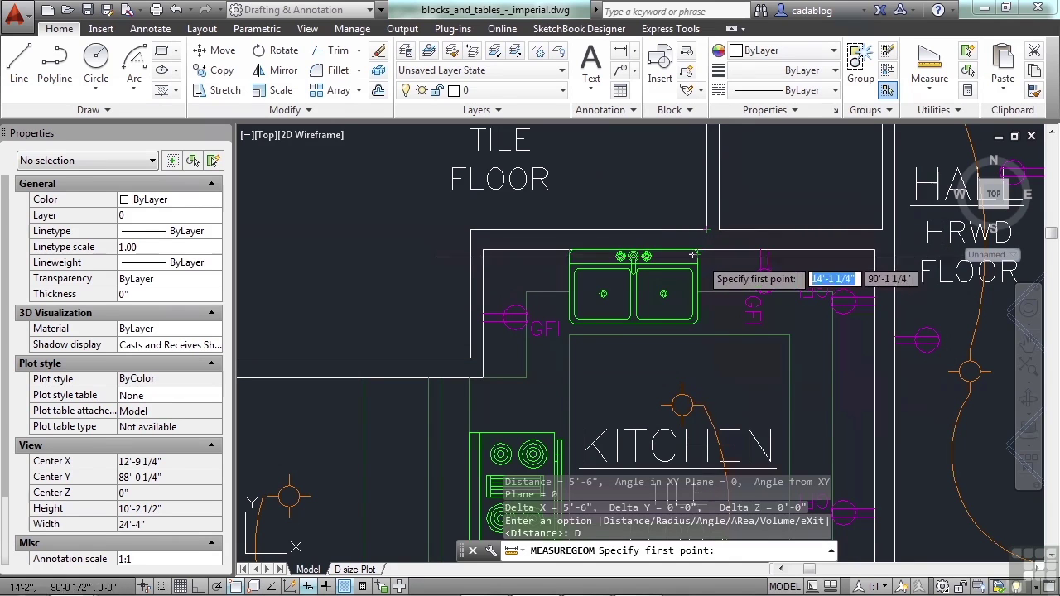
{"action": "left_click", "coordinate": [707, 232]}
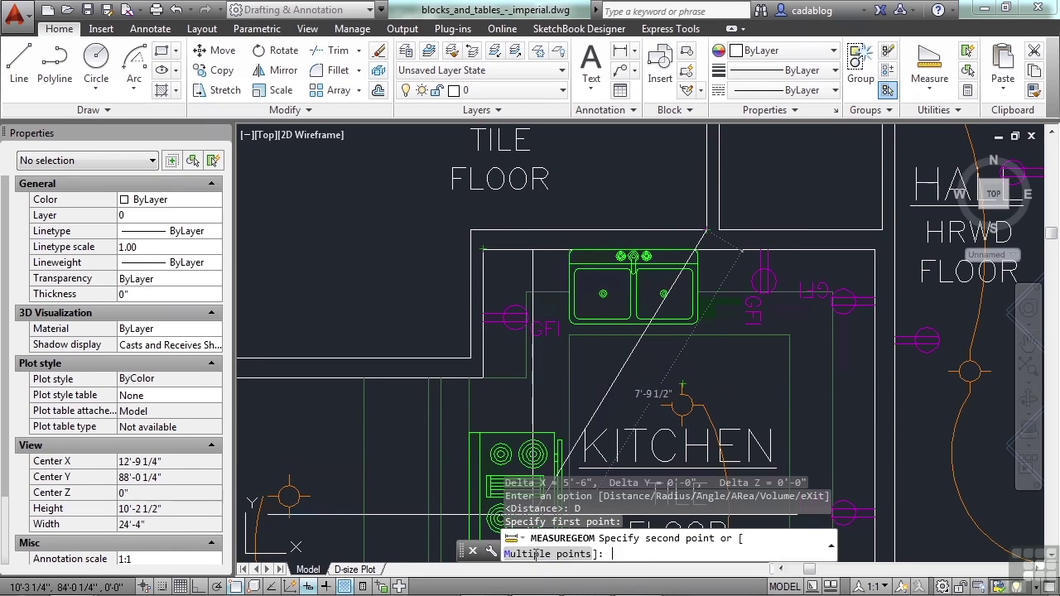
{"action": "type", "text": "M"}
{"action": "key", "text": "Return"}
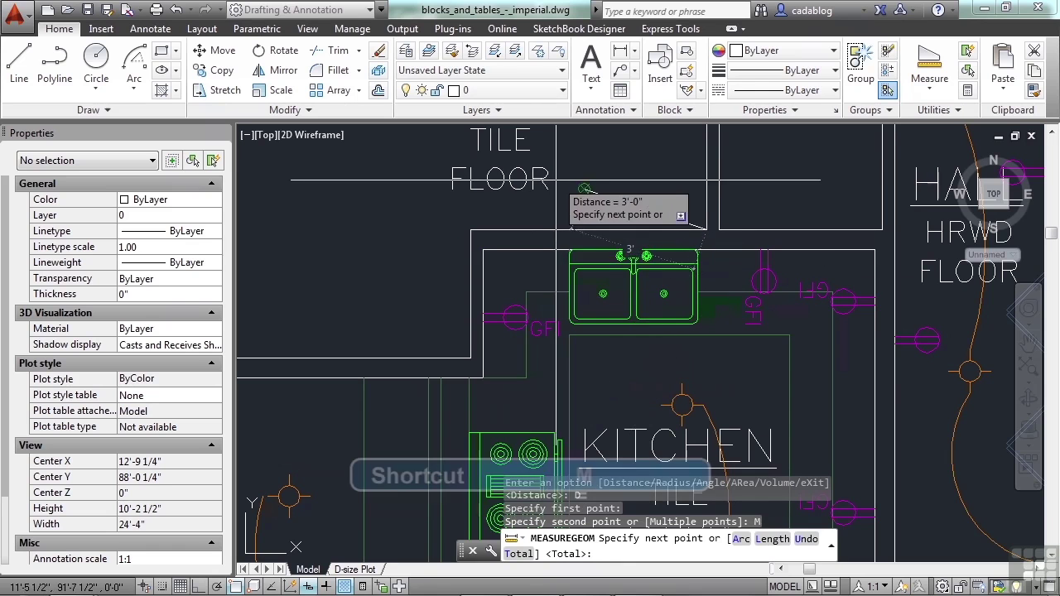
{"action": "left_click", "coordinate": [471, 231]}
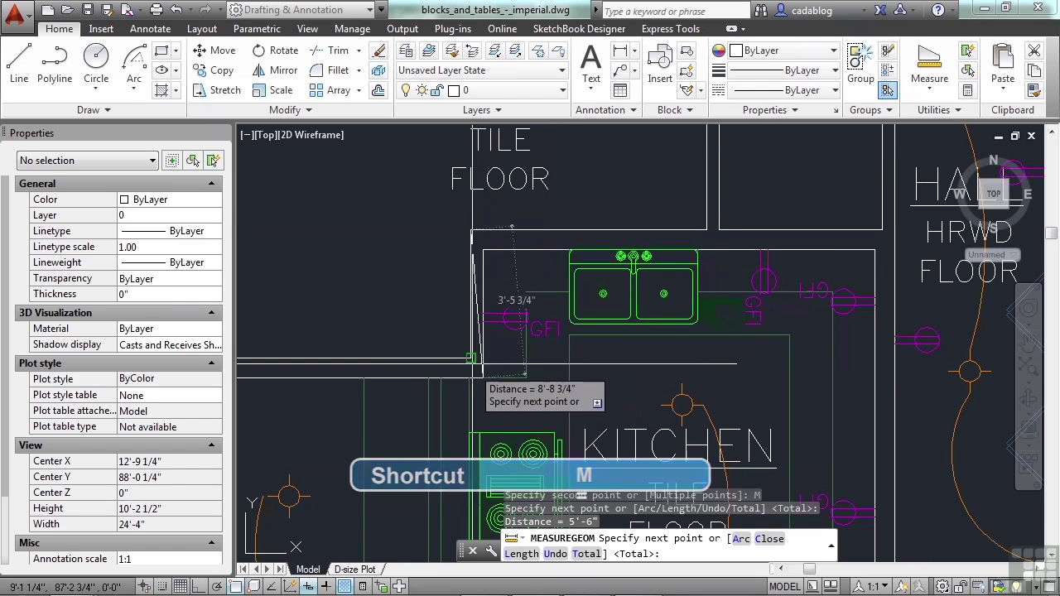
{"action": "left_click", "coordinate": [472, 365]}
{"action": "scroll", "coordinate": [480, 356], "scroll_direction": "down", "scroll_amount": 2}
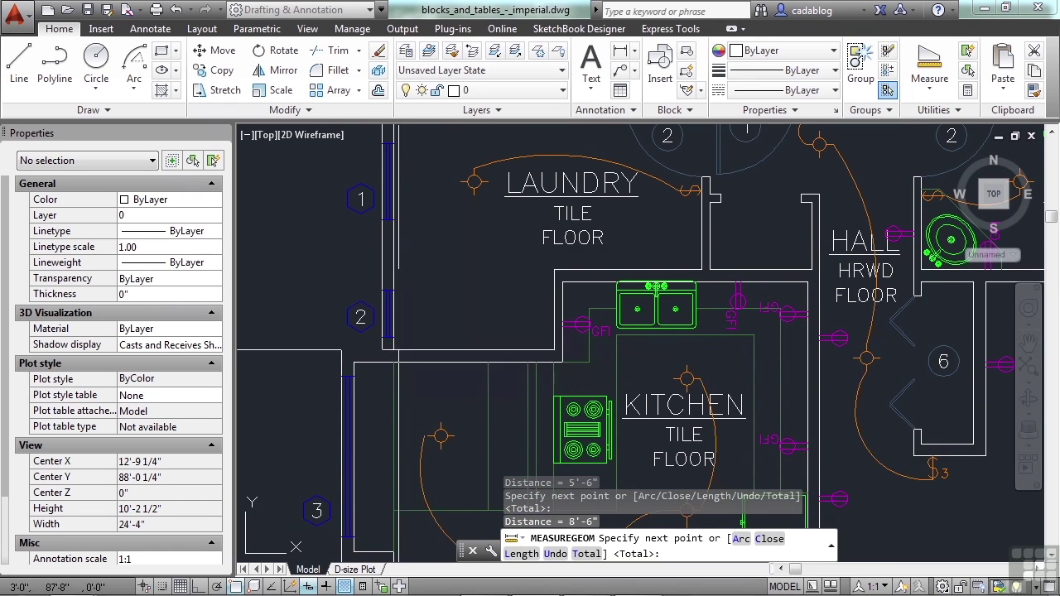
{"action": "left_click", "coordinate": [394, 349]}
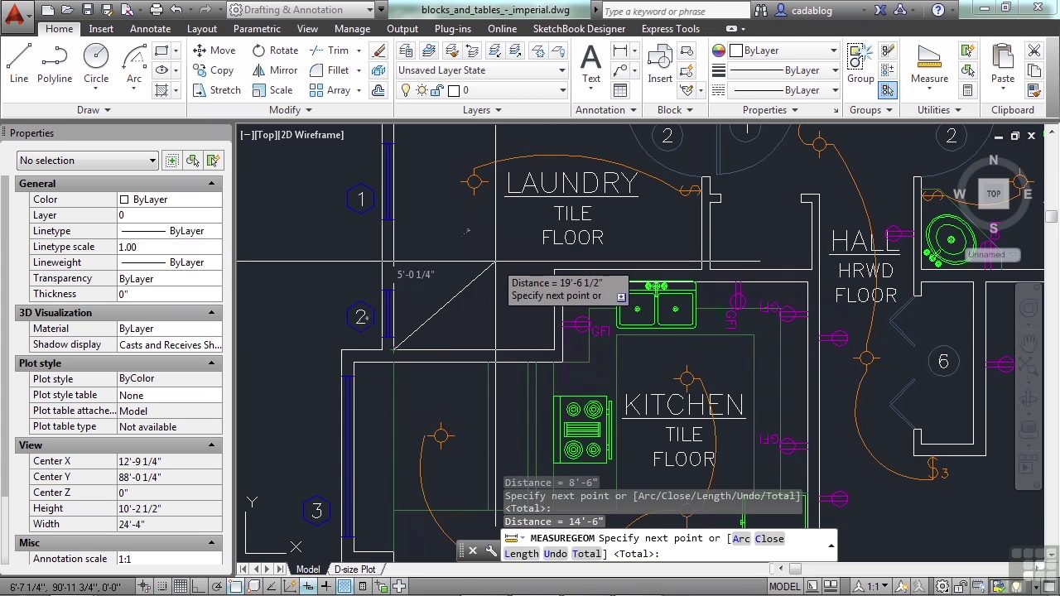
{"action": "key", "text": "Return"}
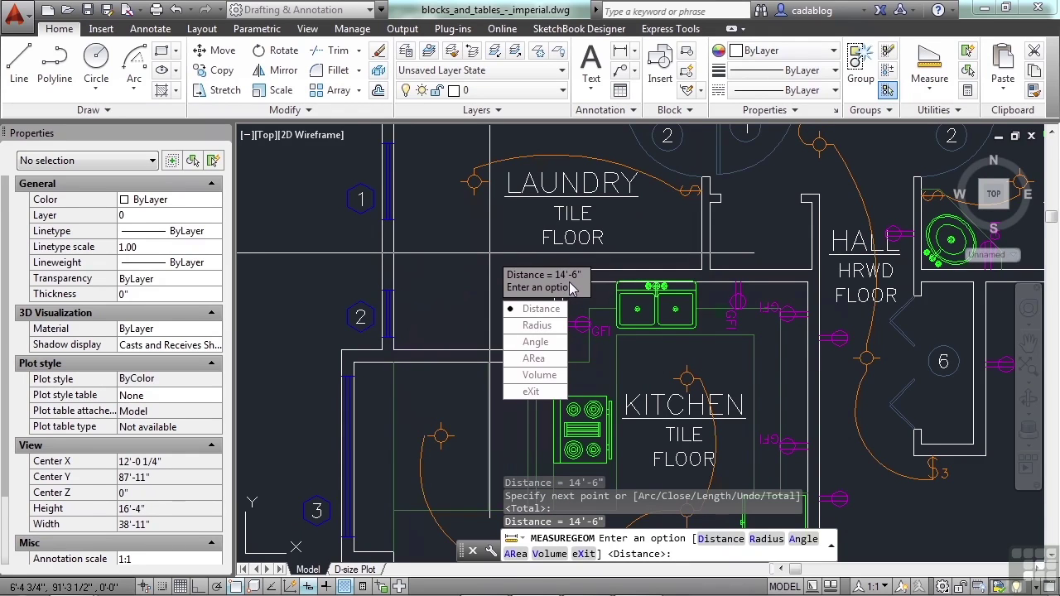
Measure the radius and the angle of the orange wiring arc above the LAUNDRY label
{"action": "left_click", "coordinate": [537, 326]}
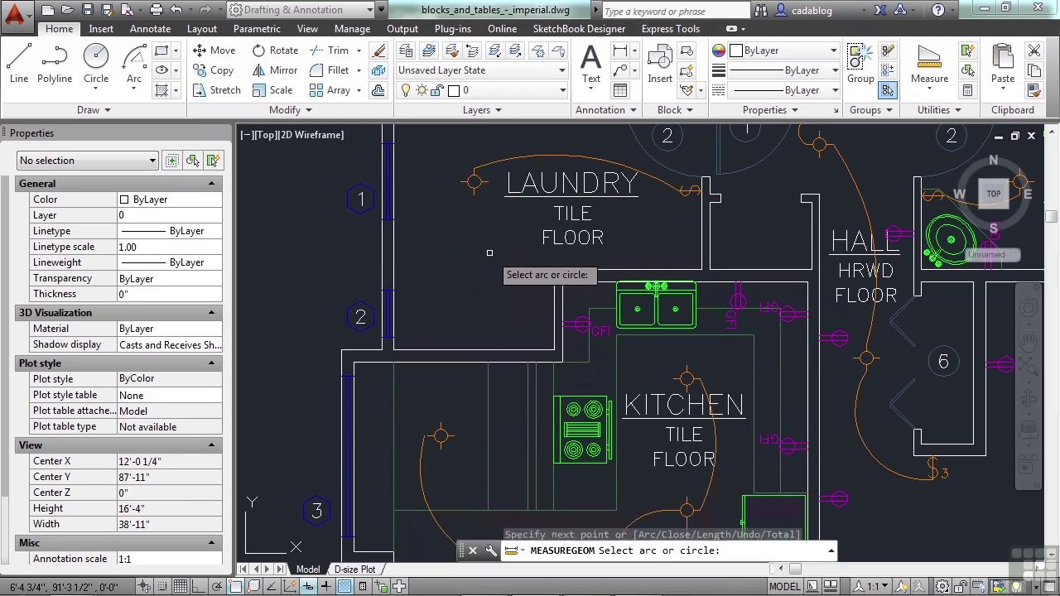
{"action": "left_click", "coordinate": [591, 157]}
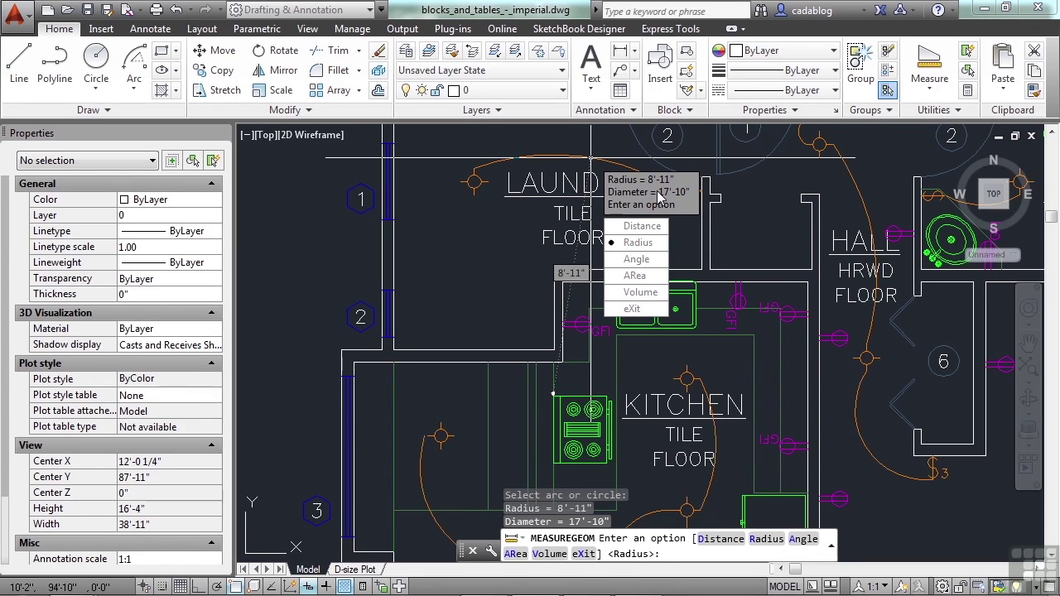
{"action": "left_click", "coordinate": [636, 279]}
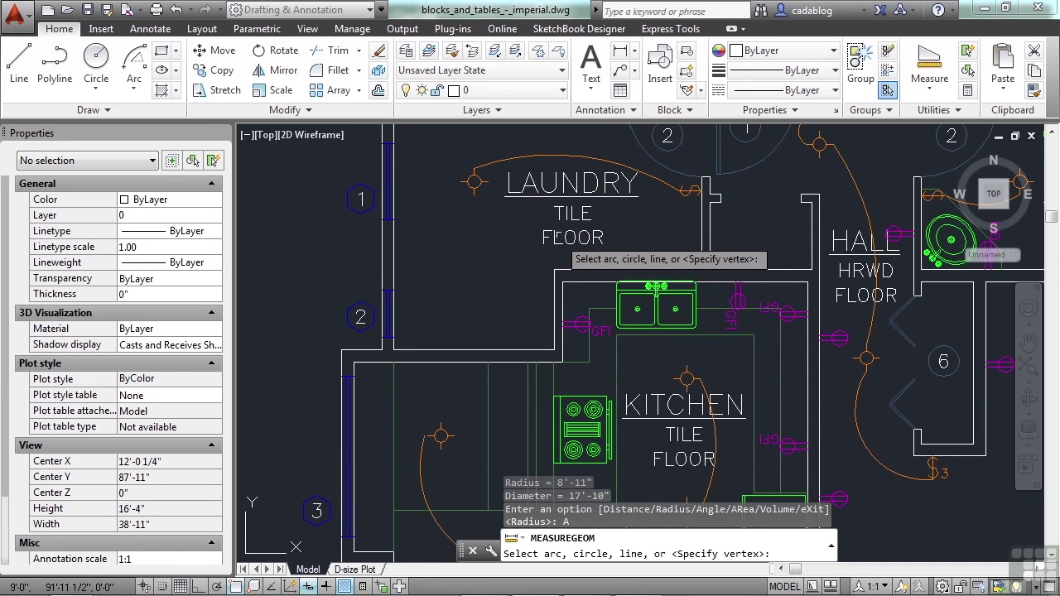
{"action": "left_click", "coordinate": [565, 154]}
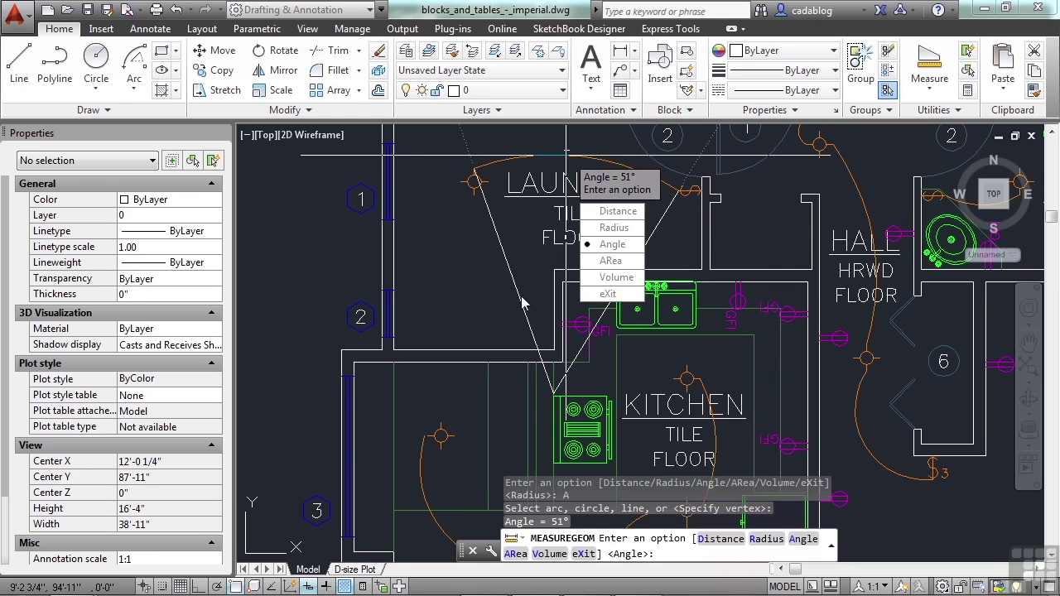
Measure the angle between the laundry's lower horizontal wall line and the vertical green line left of the stove
{"action": "left_click", "coordinate": [509, 480]}
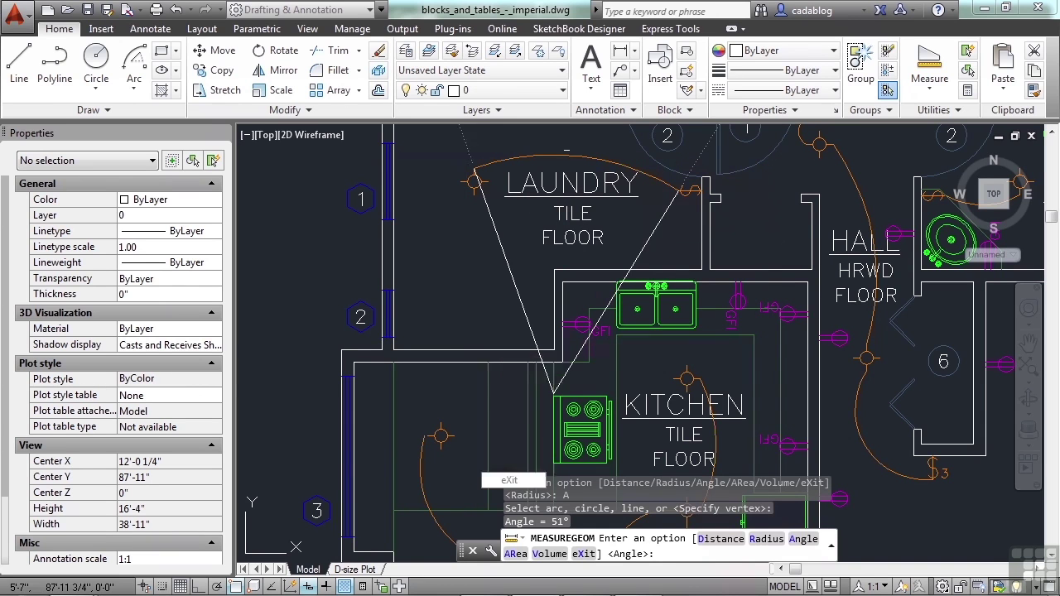
{"action": "key", "text": "Return"}
{"action": "left_click", "coordinate": [444, 349]}
{"action": "left_click", "coordinate": [489, 401]}
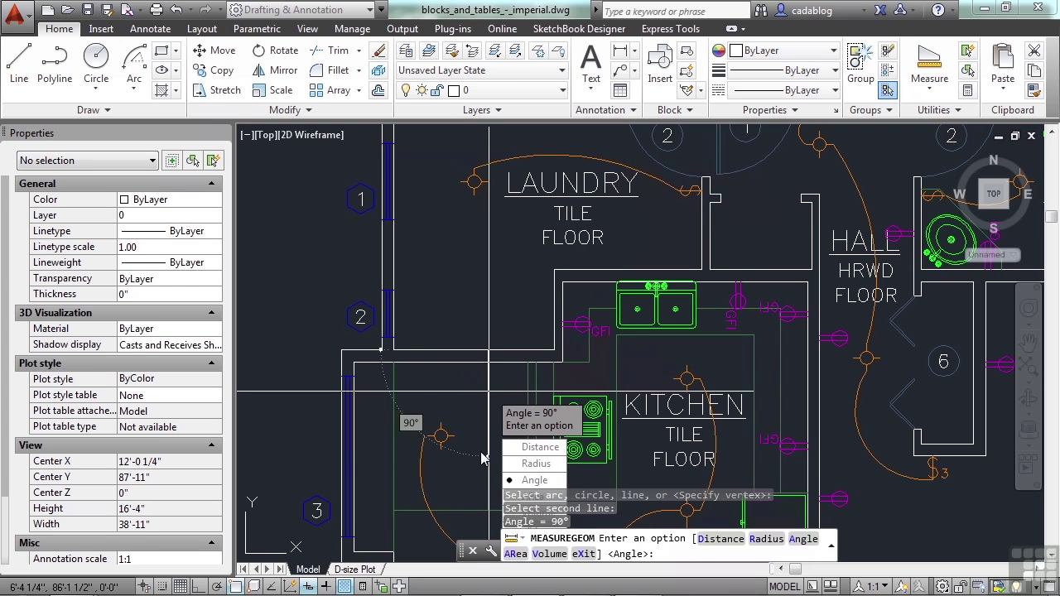
Measure an angle with the Specify vertex option from a free point in the laundry's lower part, with one endpoint to its right and one above
{"action": "left_click", "coordinate": [534, 481]}
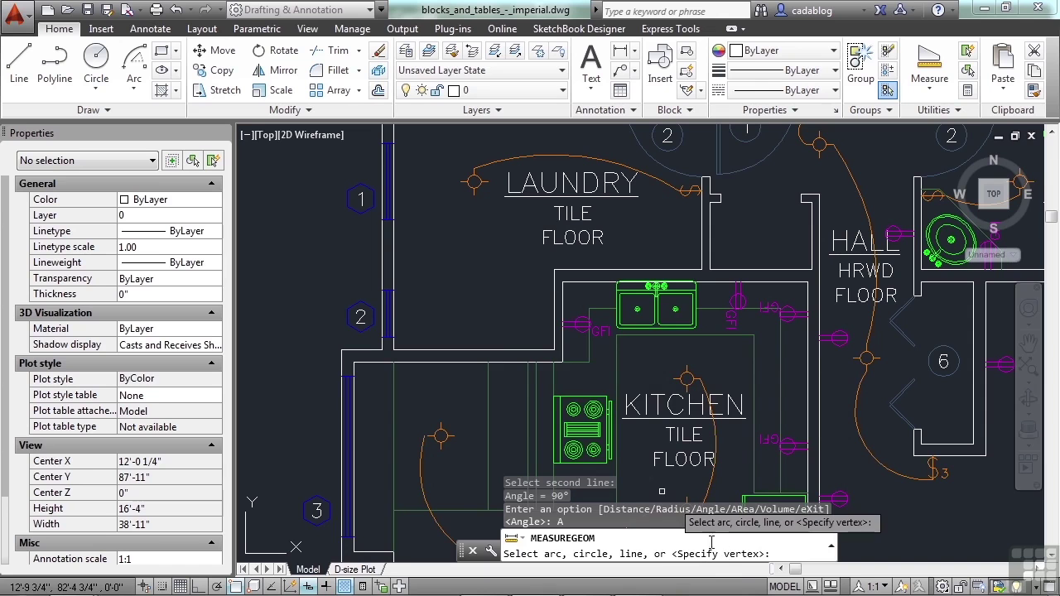
{"action": "key", "text": "s"}
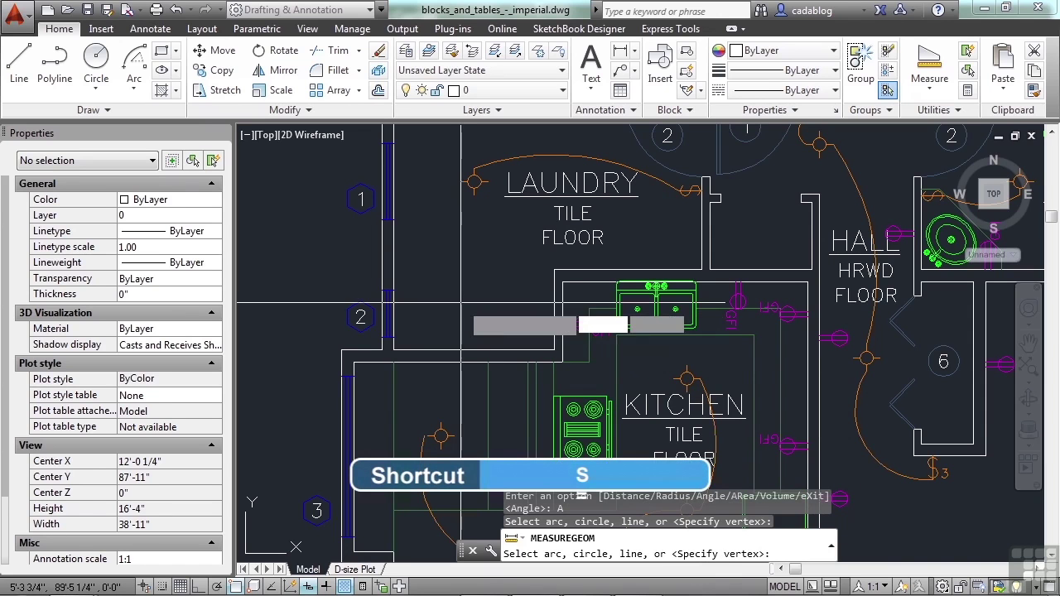
{"action": "key", "text": "Return"}
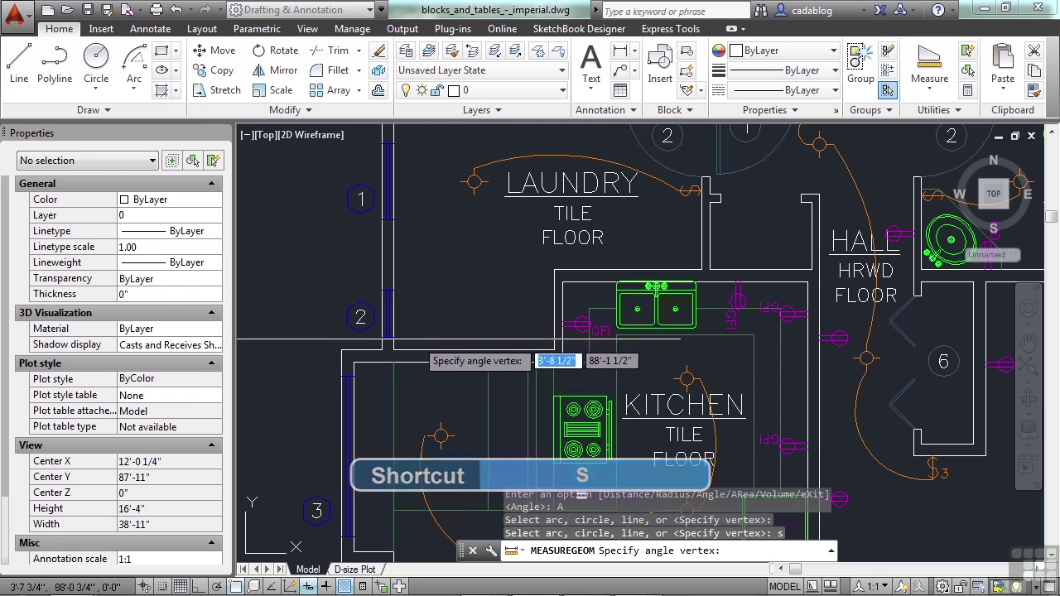
{"action": "left_click", "coordinate": [436, 305]}
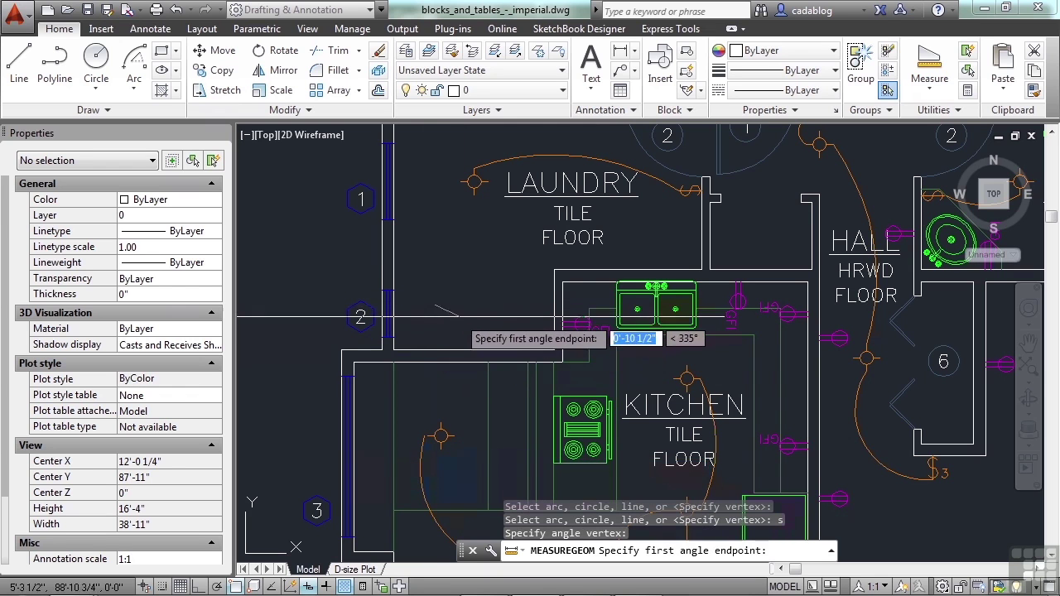
{"action": "left_click", "coordinate": [523, 307]}
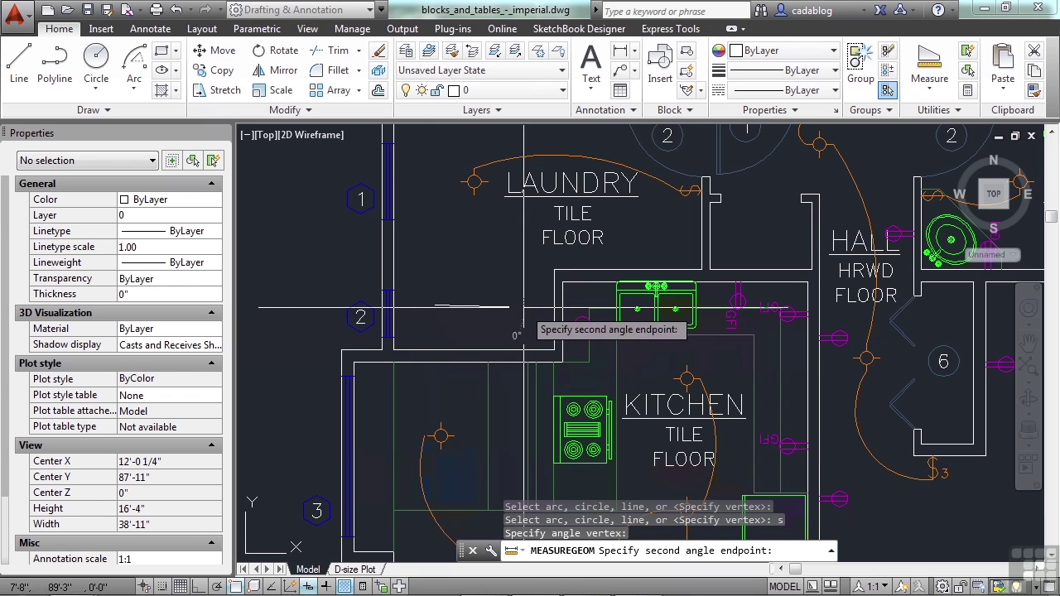
{"action": "left_click", "coordinate": [428, 245]}
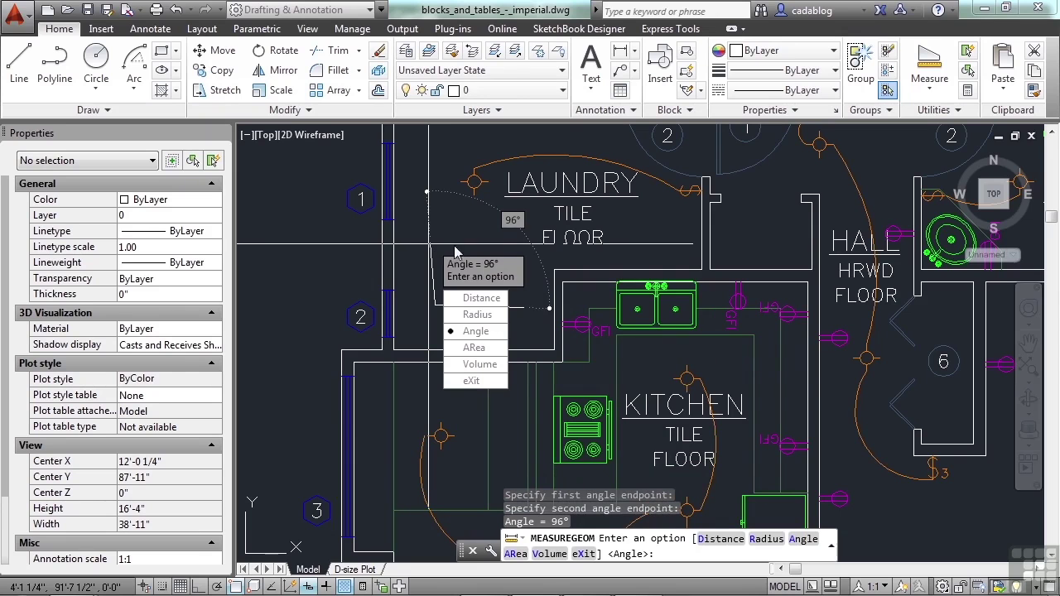
Measure the angle between the lower folding door's two panels by room 6, specifying the fold point as vertex and the panels' outer ends as endpoints
{"action": "left_click", "coordinate": [494, 333]}
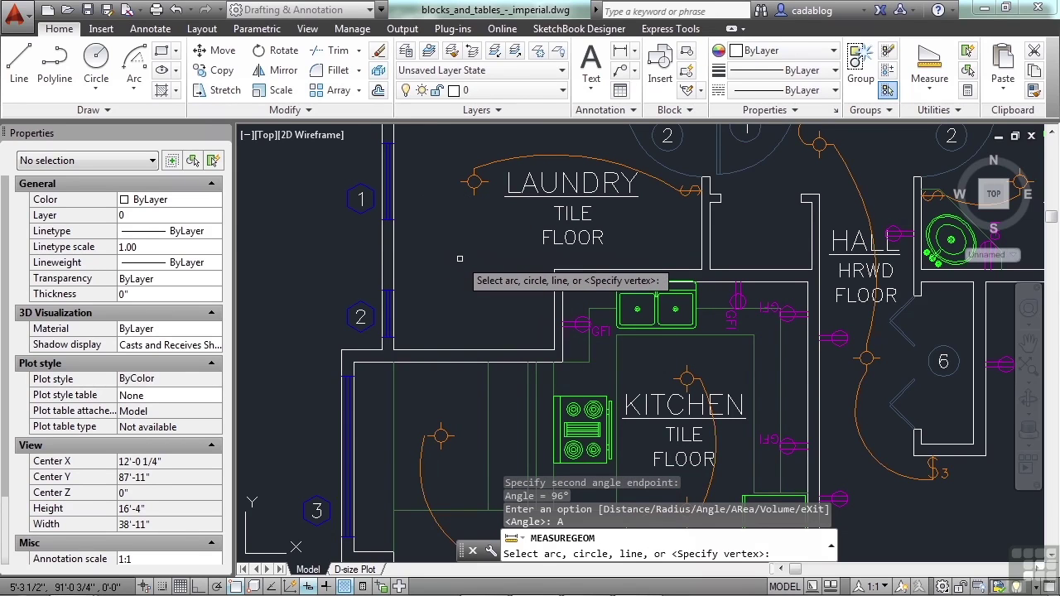
{"action": "type", "text": "s"}
{"action": "key", "text": "Return"}
{"action": "scroll", "coordinate": [462, 263], "scroll_direction": "down", "scroll_amount": 4}
{"action": "scroll", "coordinate": [583, 291], "scroll_direction": "up", "scroll_amount": 10}
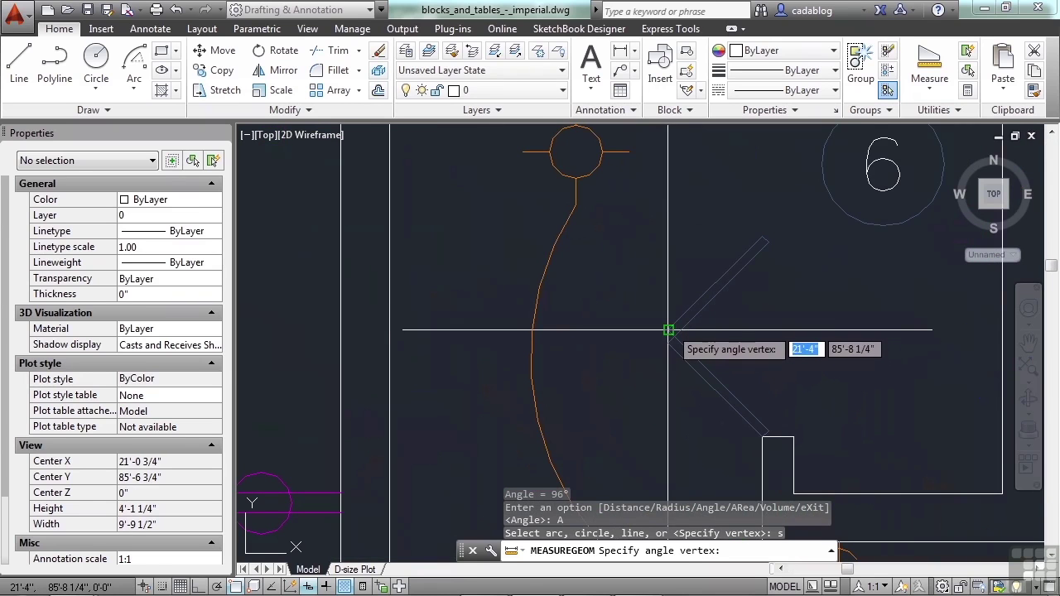
{"action": "left_click", "coordinate": [669, 330]}
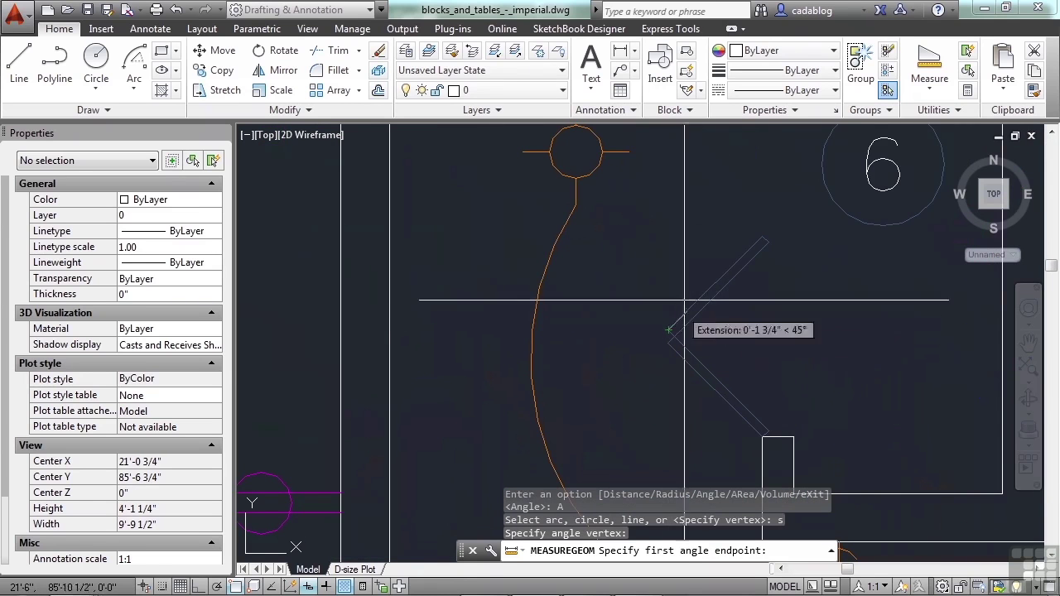
{"action": "left_click", "coordinate": [761, 237]}
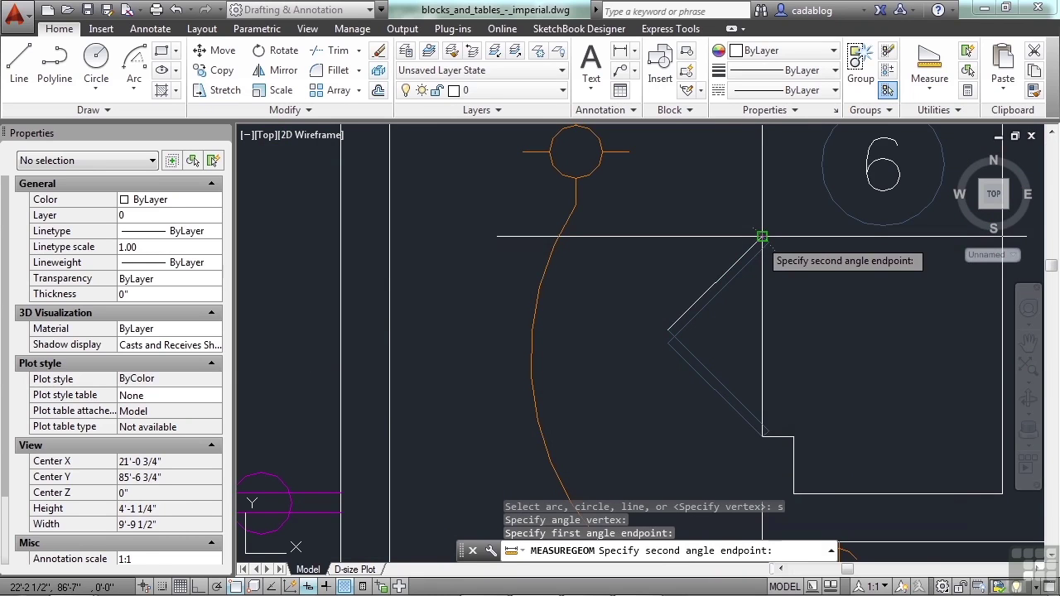
{"action": "left_click", "coordinate": [769, 431]}
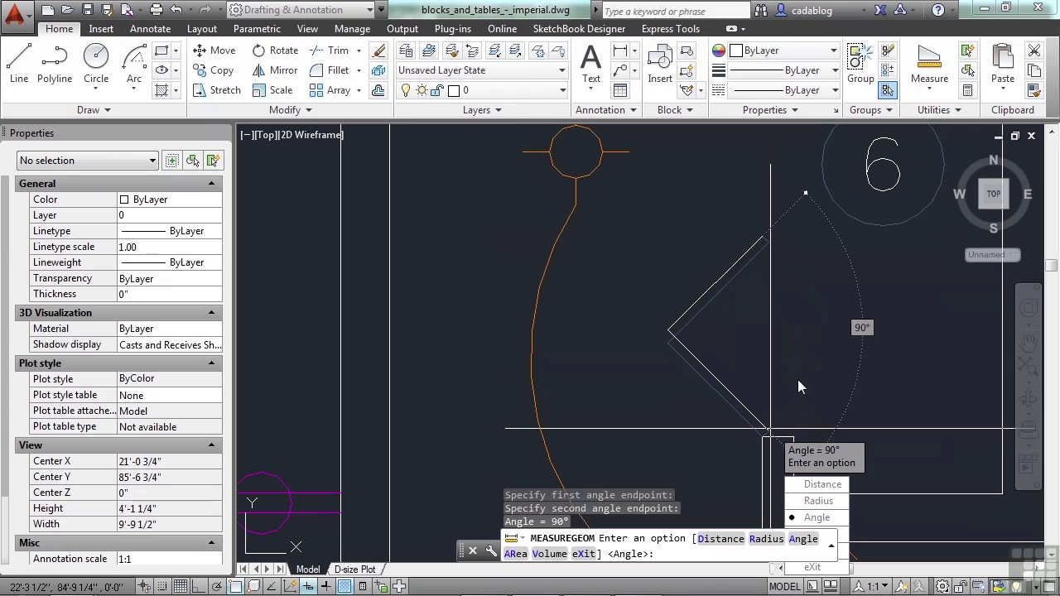
Measure the volume of the kitchen's rectangular sink-end strip, from its two upper wall corners down to the left wall's lower corner, using a 3' height
{"action": "left_click", "coordinate": [550, 555]}
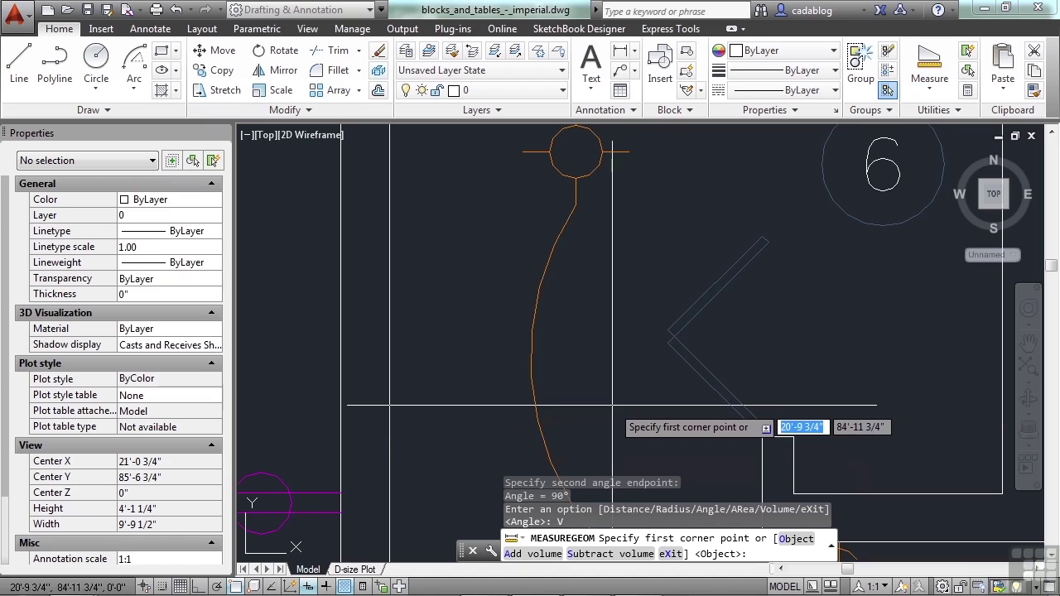
{"action": "scroll", "coordinate": [613, 406], "scroll_direction": "down", "scroll_amount": 6}
{"action": "scroll", "coordinate": [386, 294], "scroll_direction": "up", "scroll_amount": 3}
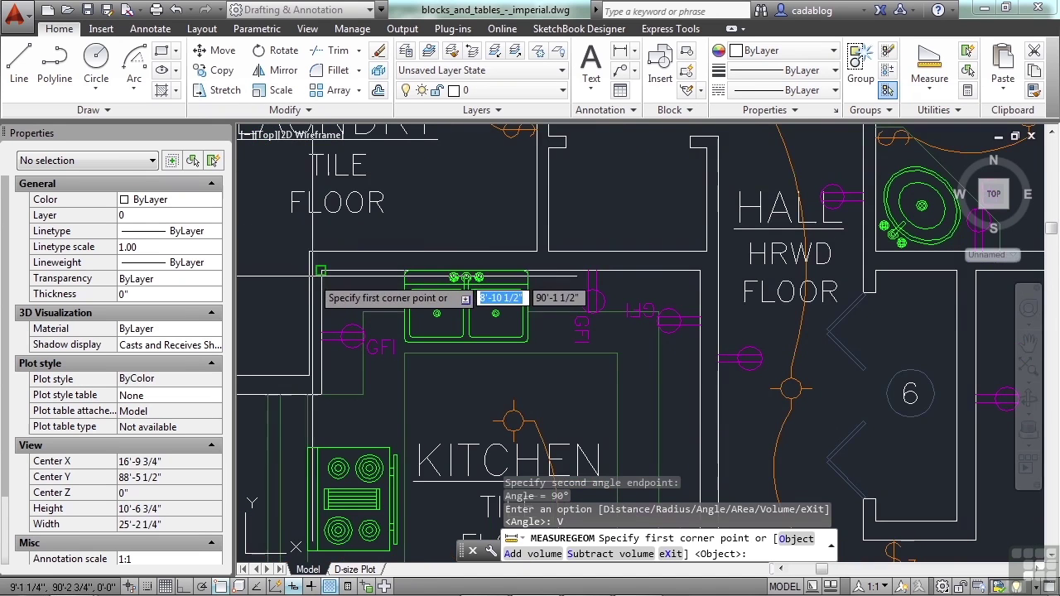
{"action": "left_click", "coordinate": [321, 271]}
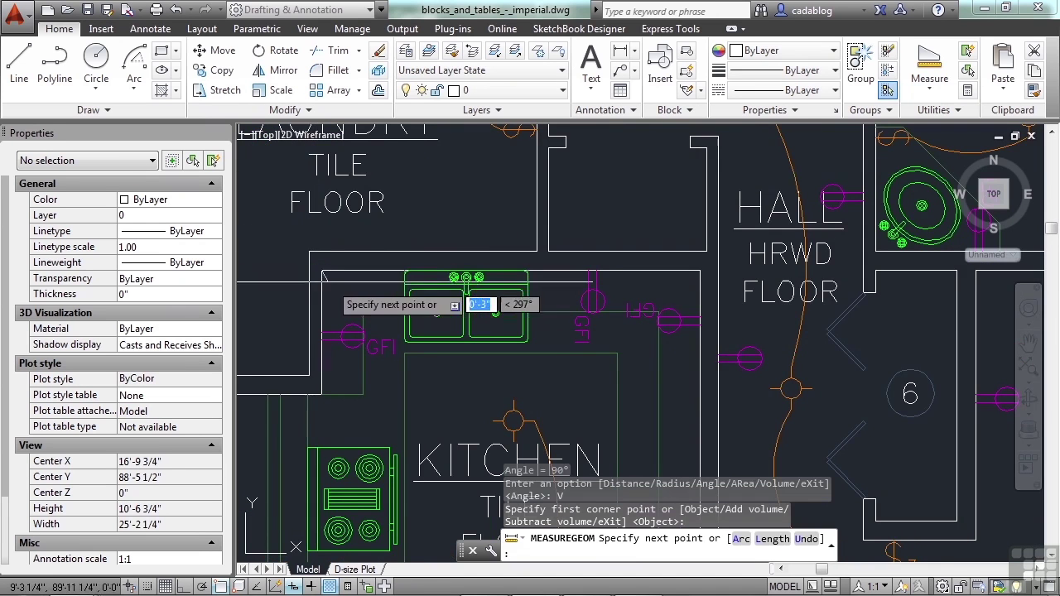
{"action": "left_click", "coordinate": [321, 394]}
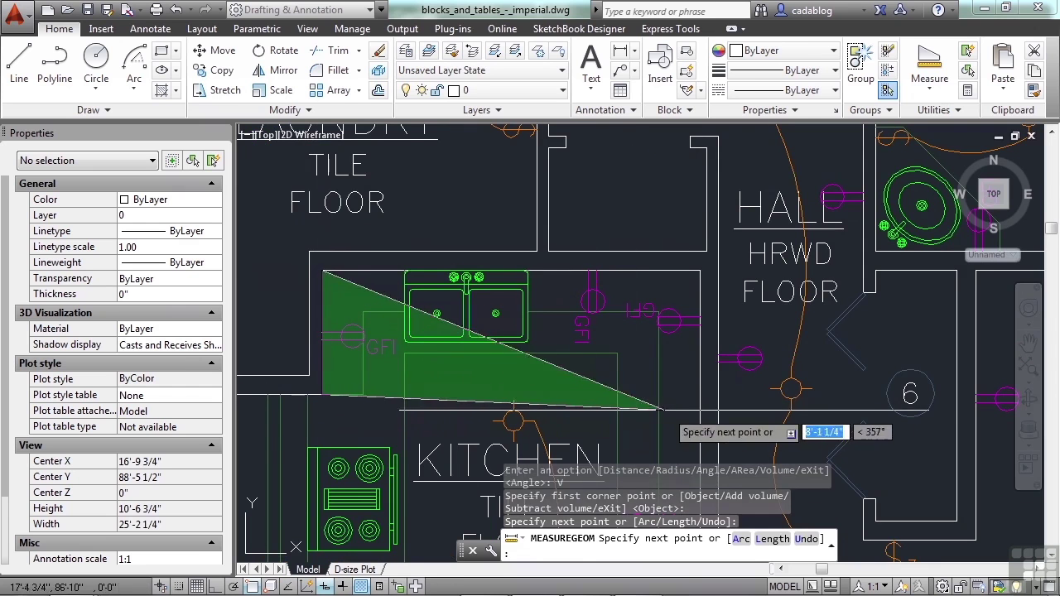
{"action": "left_click", "coordinate": [700, 395]}
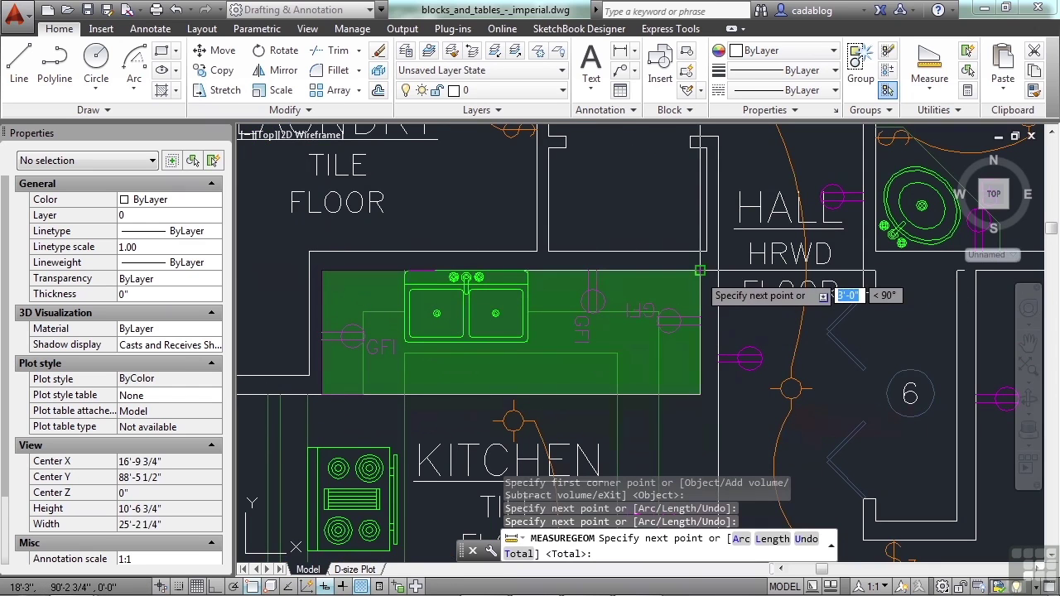
{"action": "left_click", "coordinate": [700, 270]}
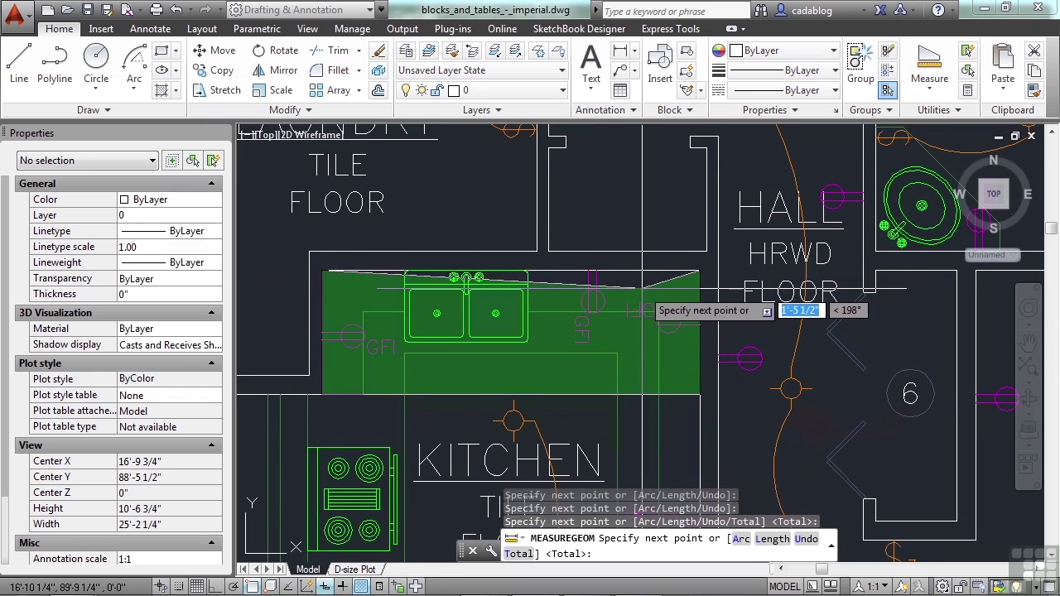
{"action": "key", "text": "Return"}
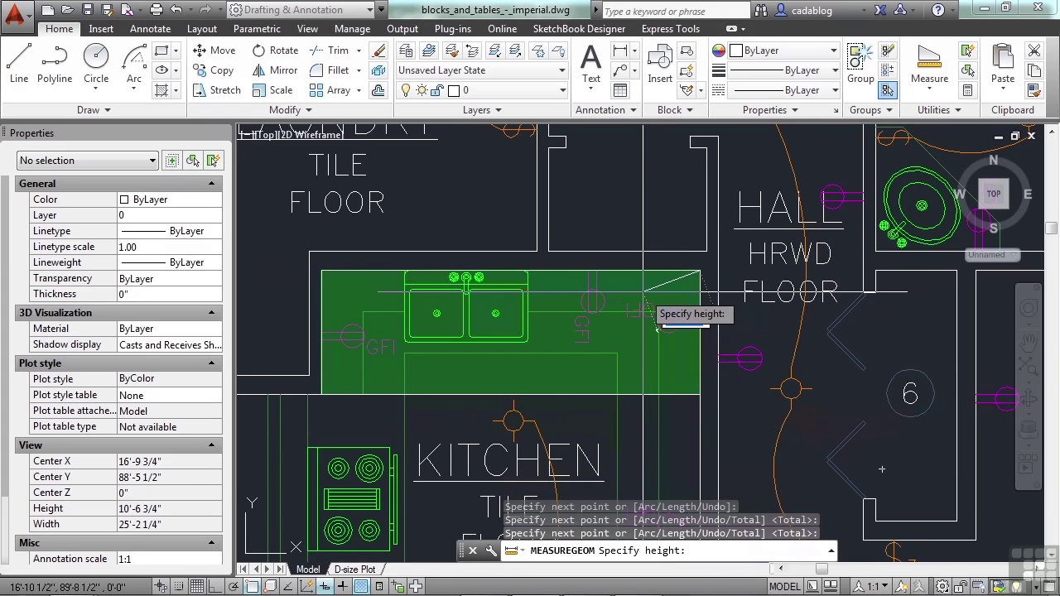
{"action": "type", "text": "3"}
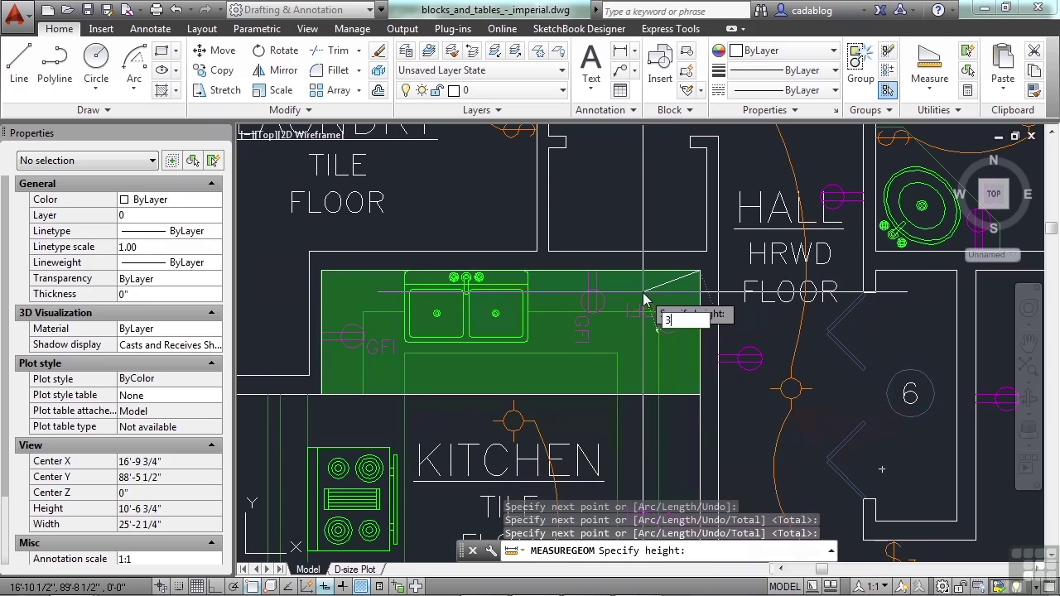
{"action": "type", "text": "'"}
{"action": "key", "text": "Return"}
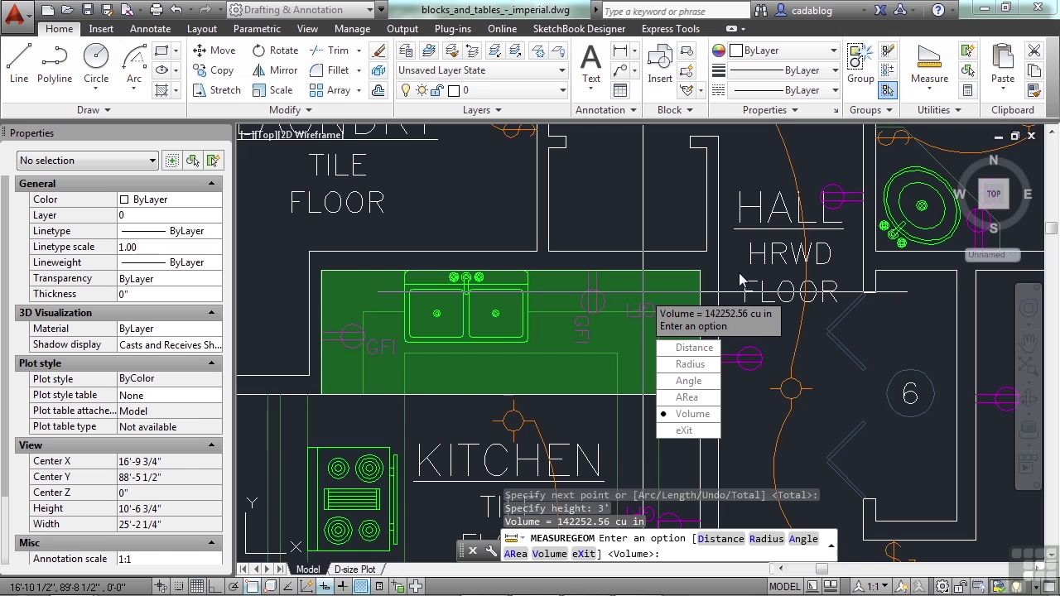
{"action": "left_click", "coordinate": [686, 431]}
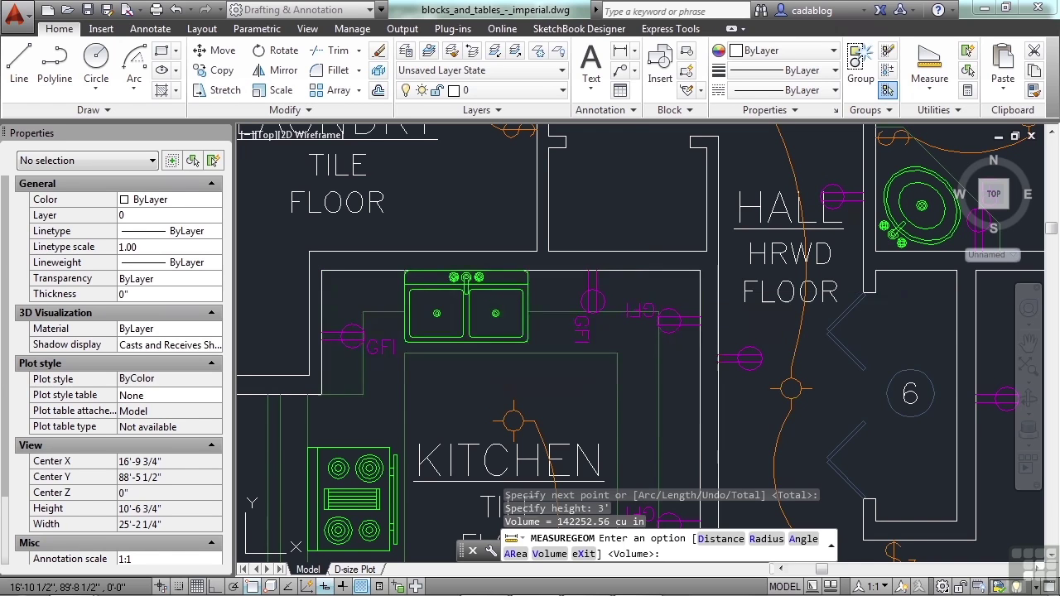